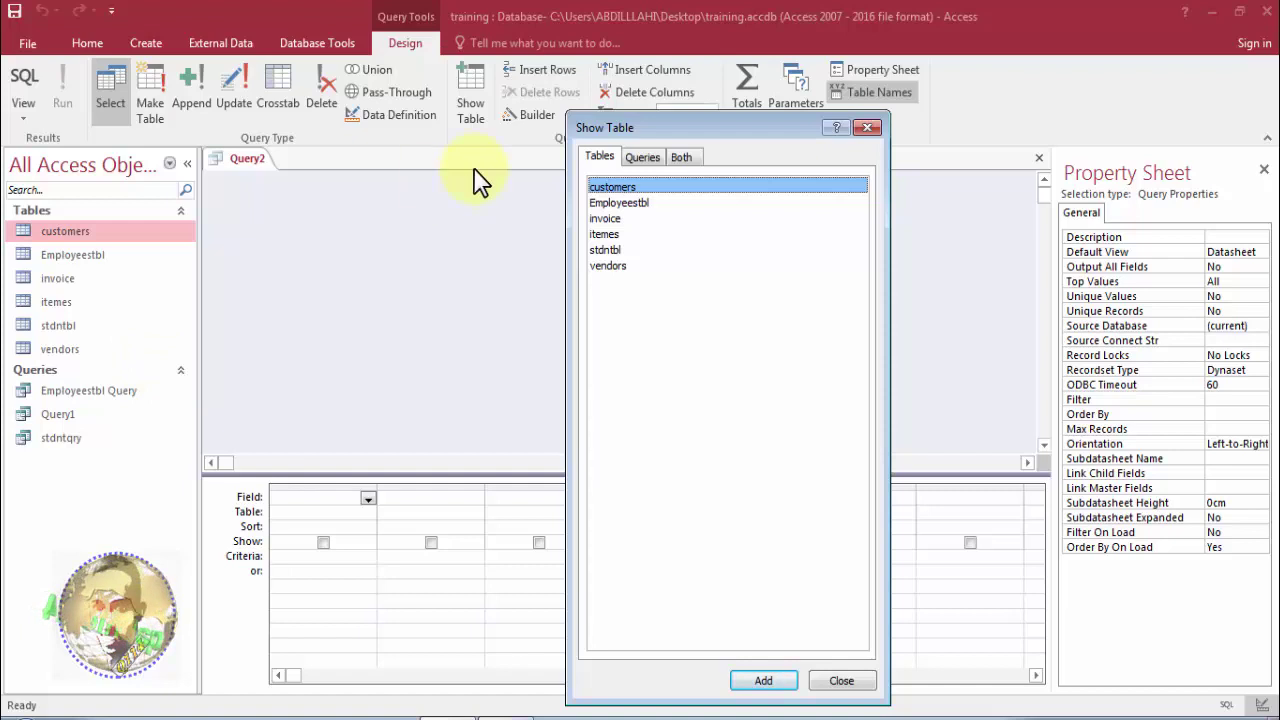
# Add the Employeestbl table to the query and enlarge its field list to show every field down to tax.
pyautogui.moveTo(601, 127); pyautogui.dragTo(666, 127)
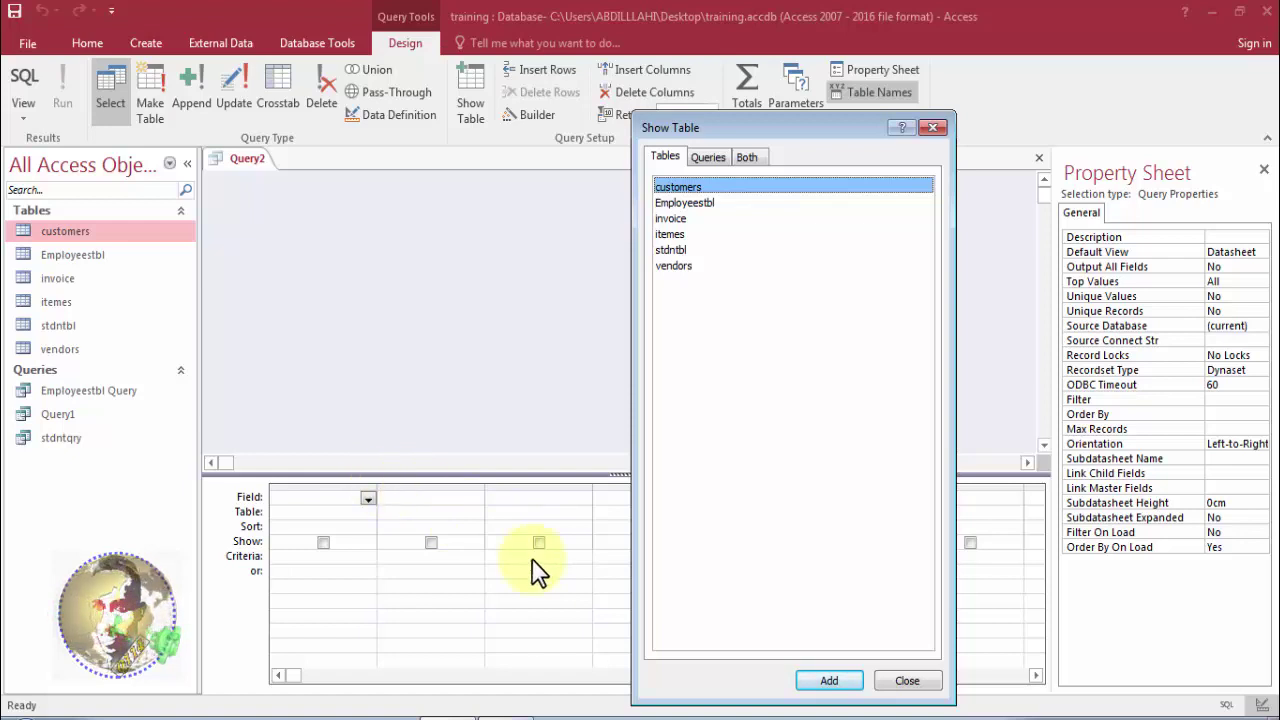
pyautogui.click(694, 207)
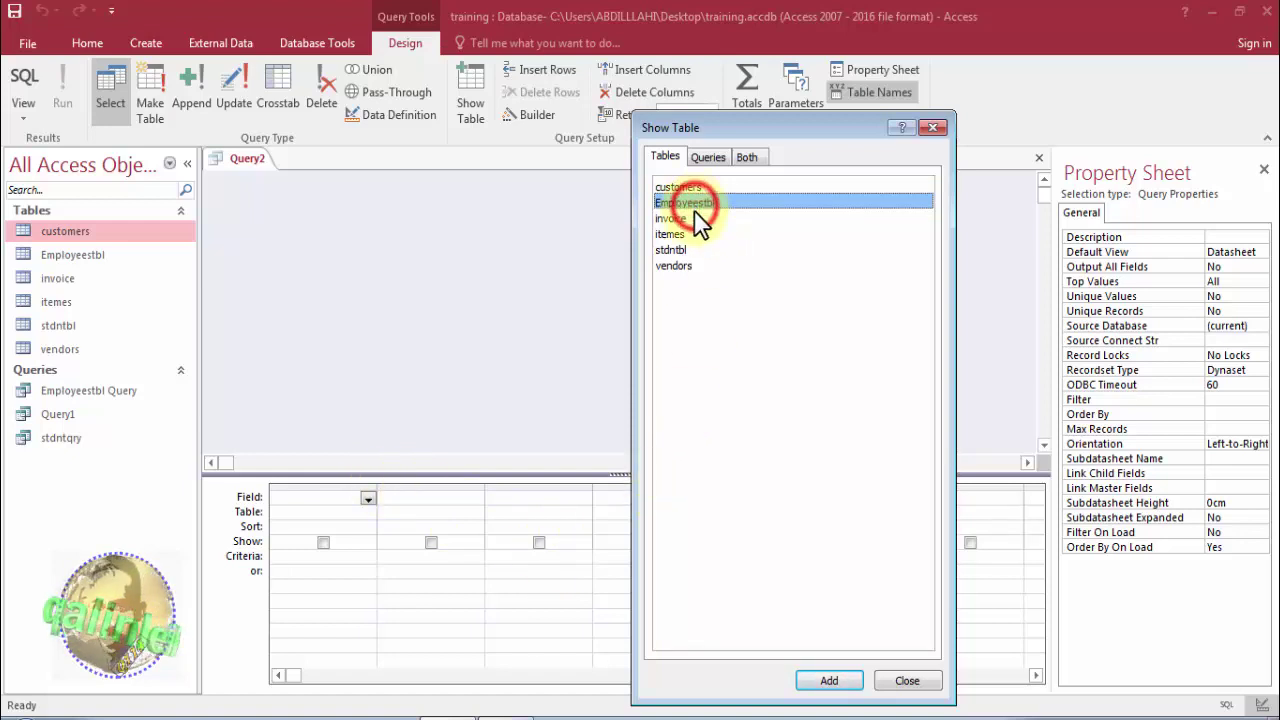
pyautogui.click(827, 684)
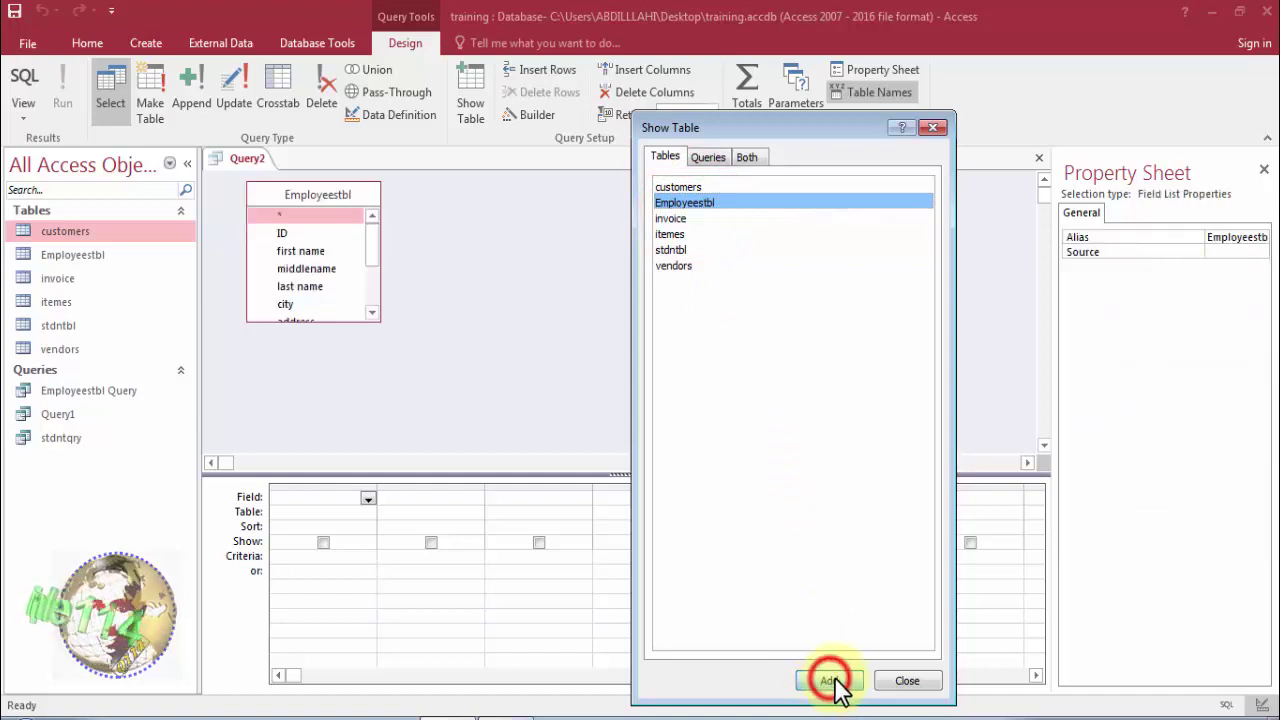
pyautogui.click(892, 686)
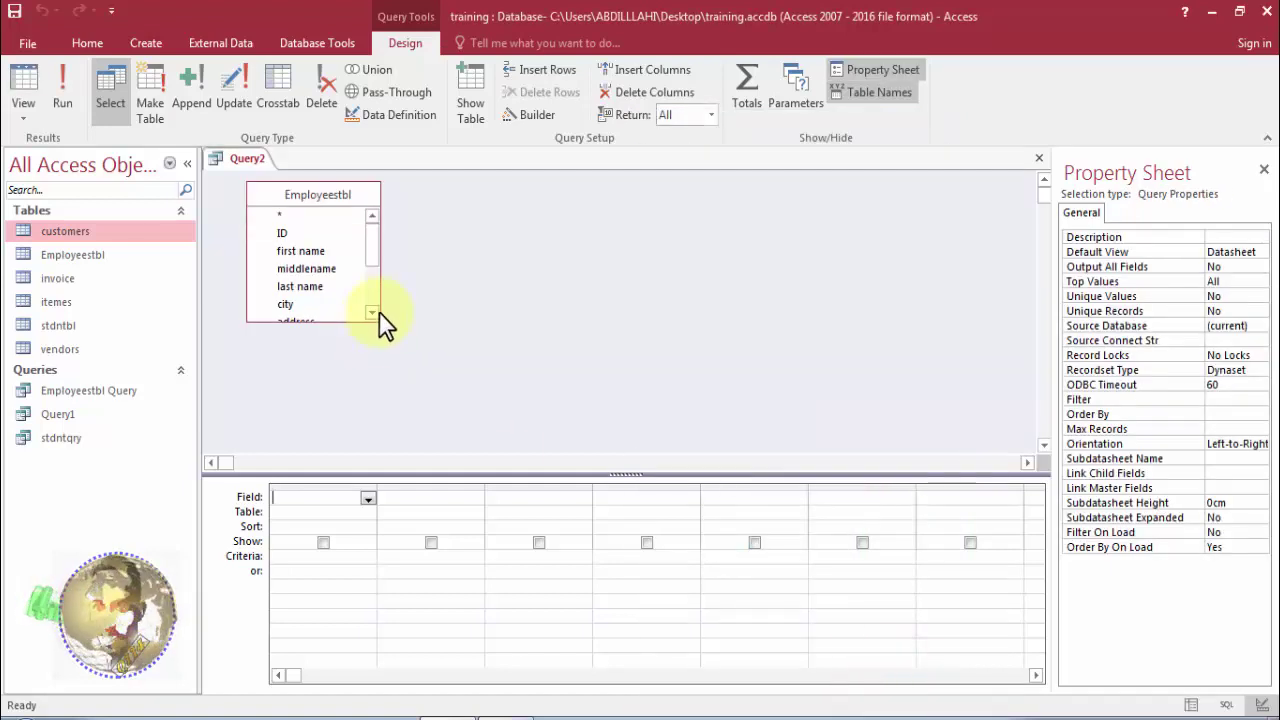
pyautogui.moveTo(379, 320); pyautogui.dragTo(366, 424)
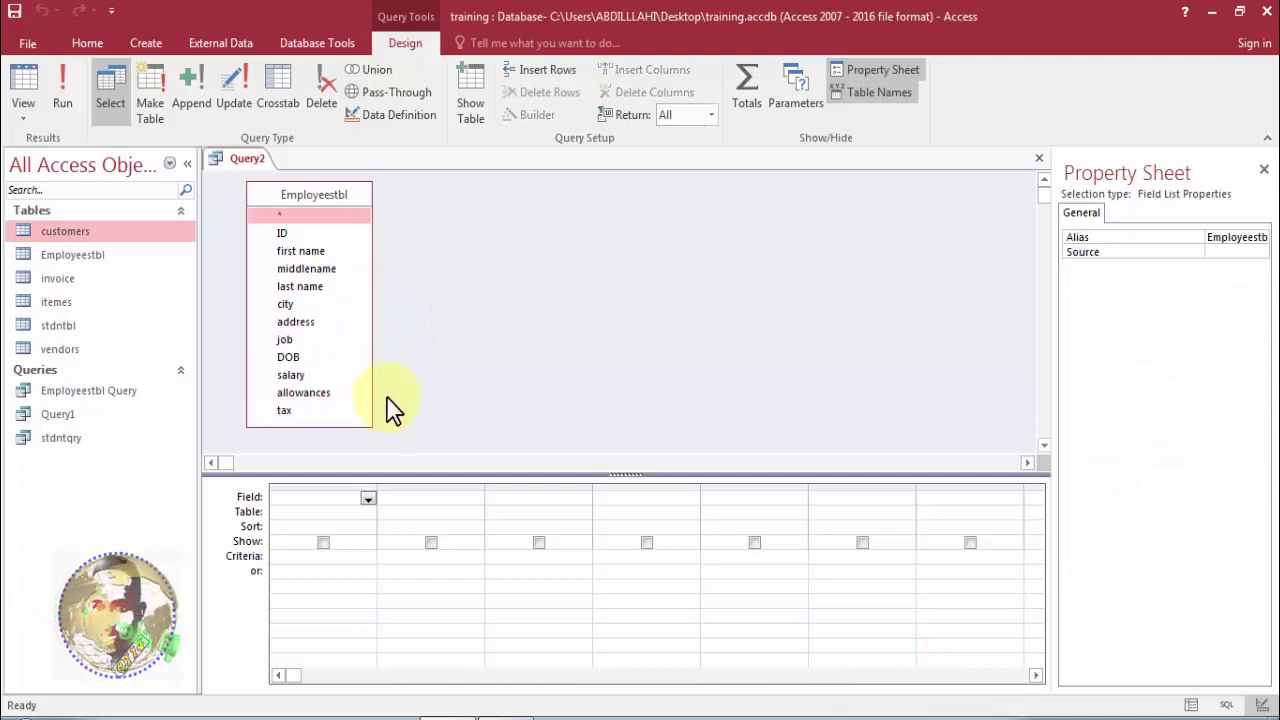
# Add all Employeestbl fields from ID through tax to the query grid and close the property sheet.
pyautogui.click(285, 235)
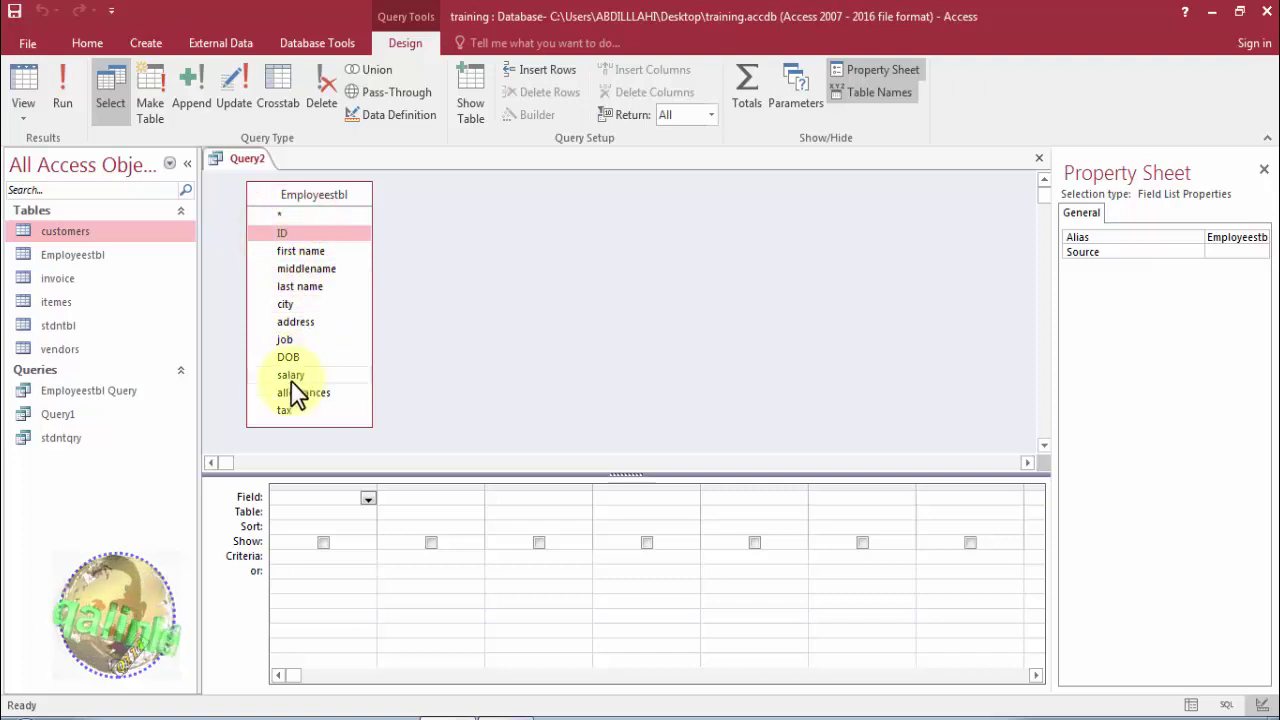
pyautogui.keyDown('shift'); pyautogui.click(290, 410); pyautogui.keyUp('shift')
pyautogui.moveTo(288, 233); pyautogui.dragTo(331, 505)
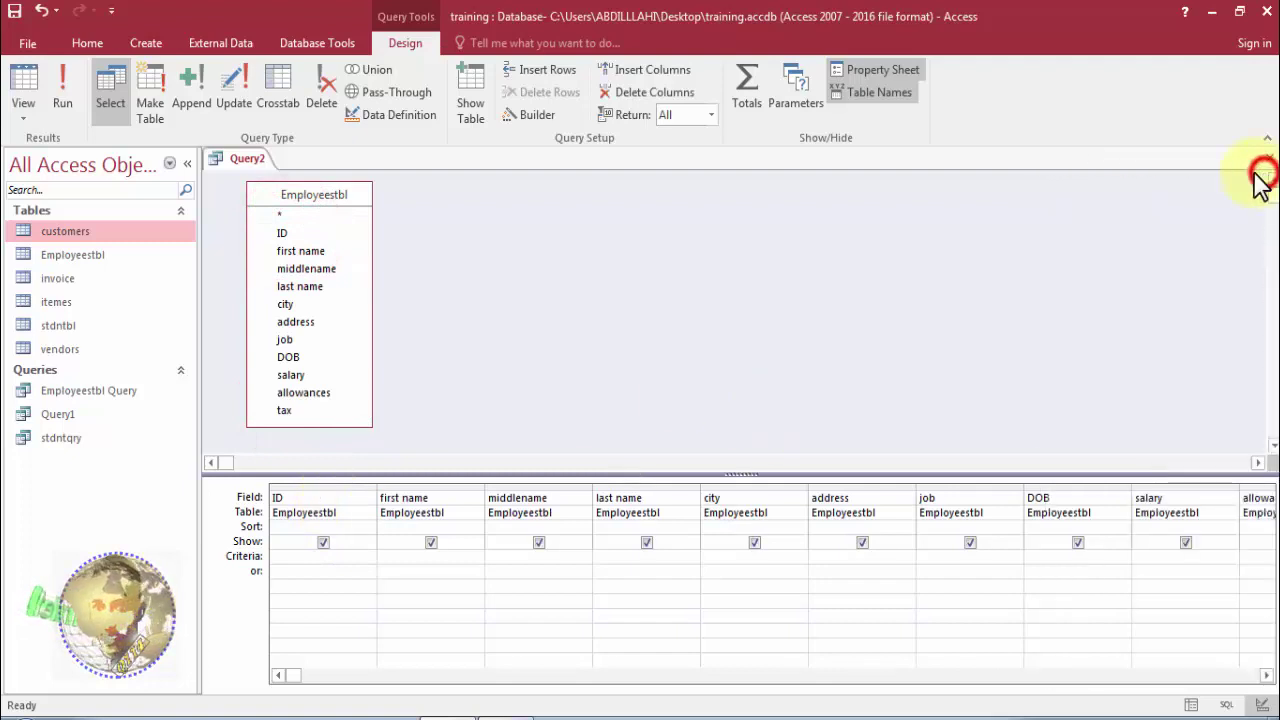
pyautogui.click(1264, 170)
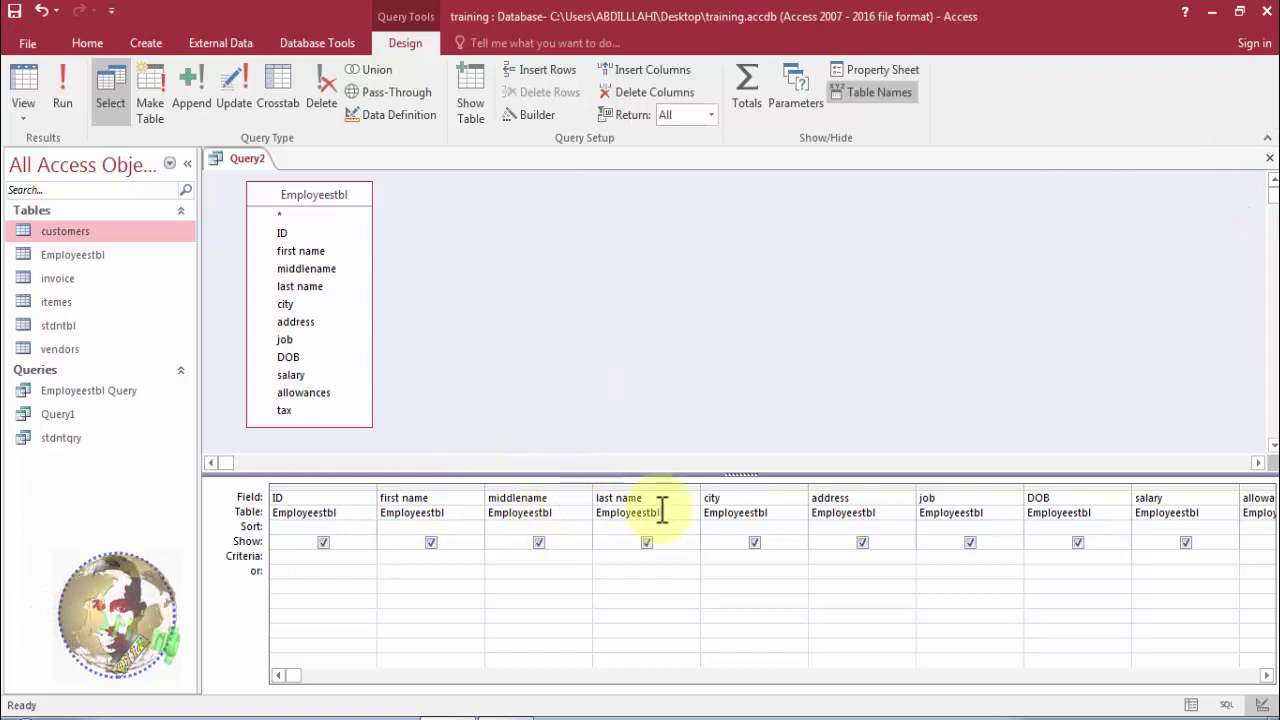
# Set the first name field's criterion to an employee's first name and display the query results.
pyautogui.click(660, 561)
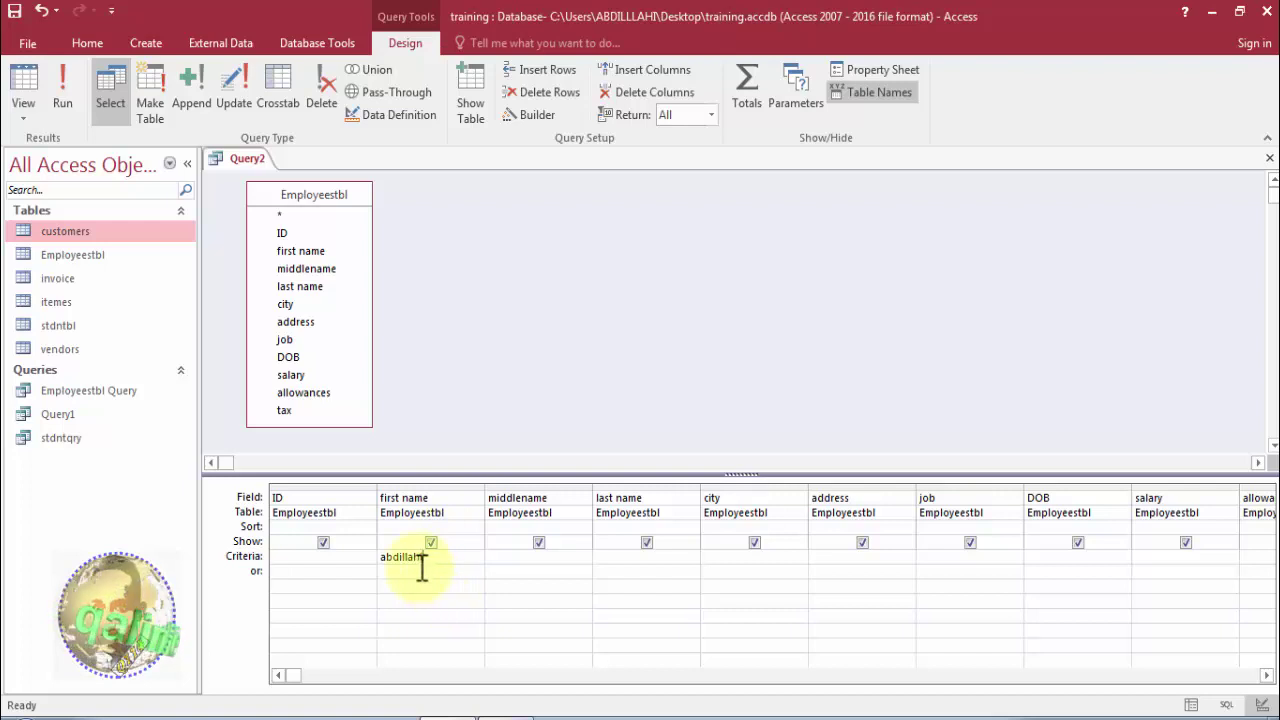
pyautogui.click(427, 573)
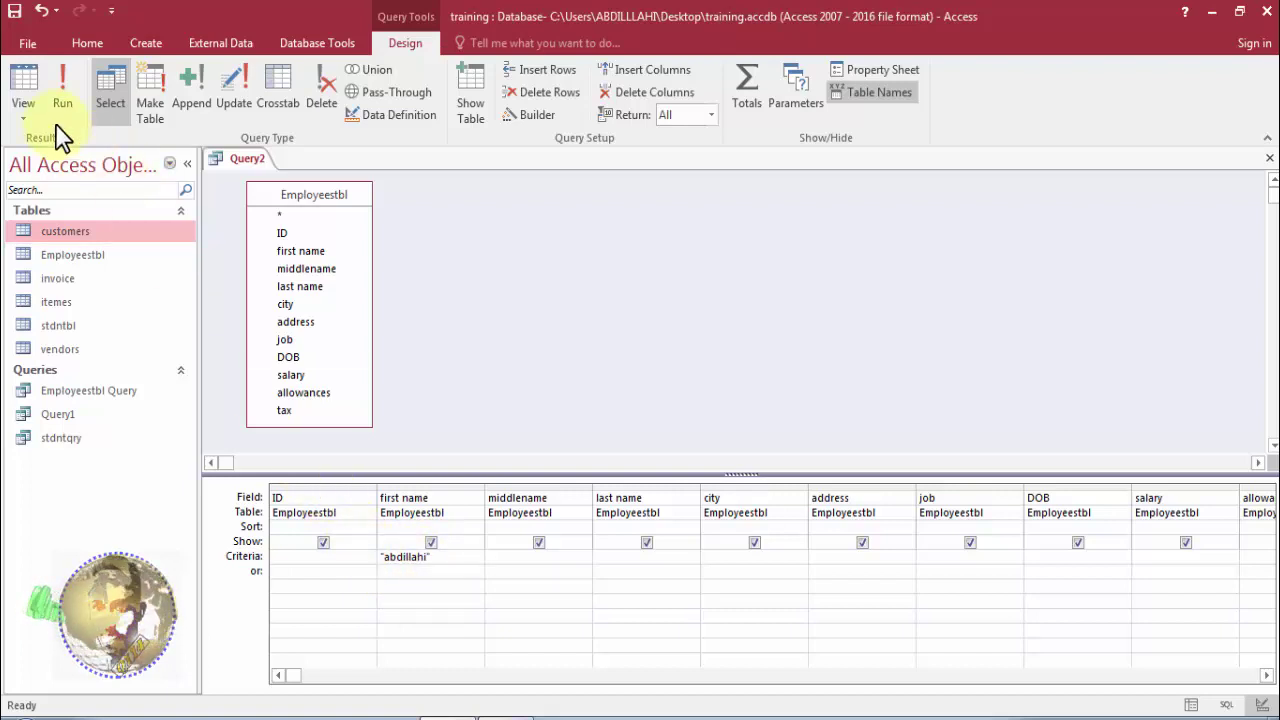
pyautogui.click(24, 78)
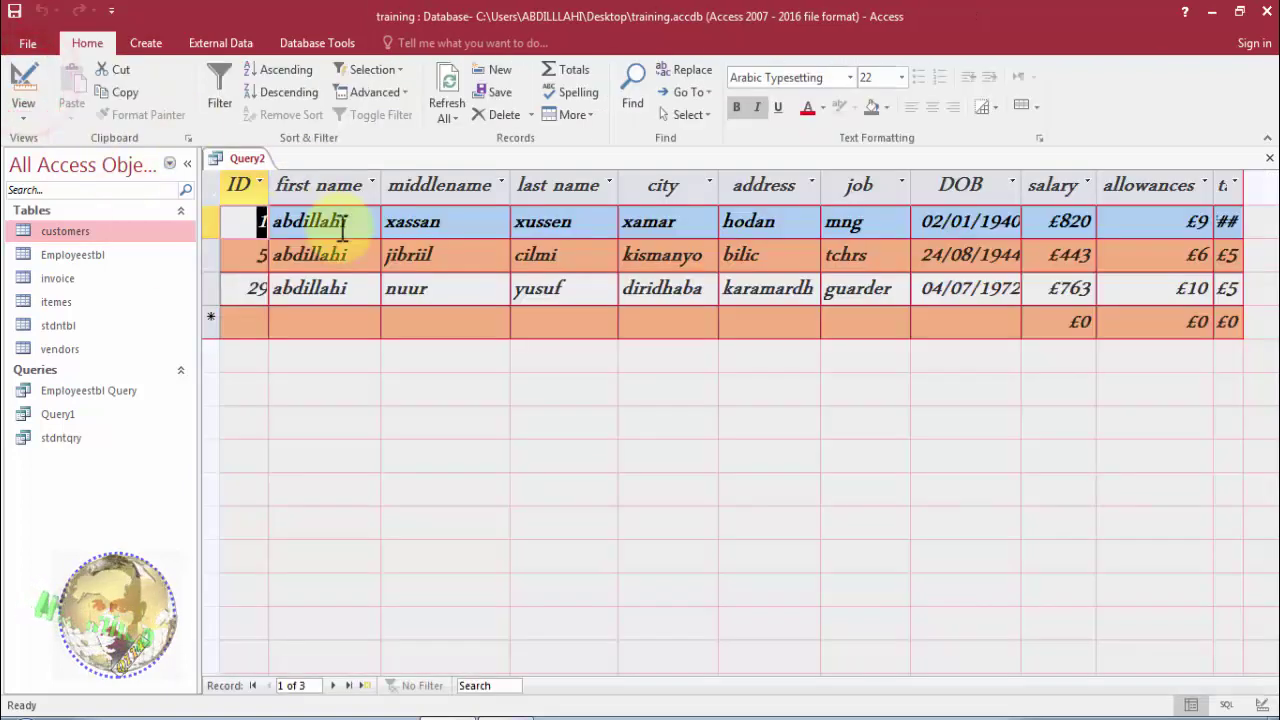
# Return to the query design, put an equal sign before the first name criterion and display the results again.
pyautogui.click(28, 80)
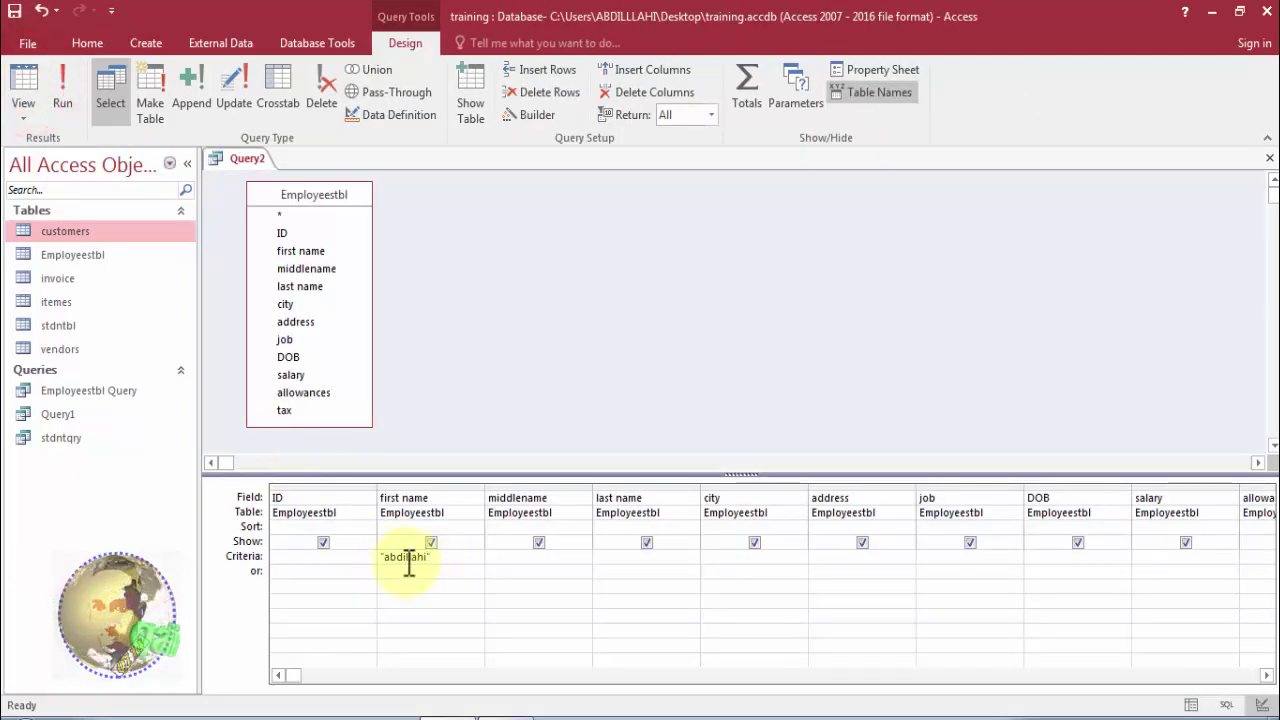
pyautogui.click(381, 557)
pyautogui.write('=')
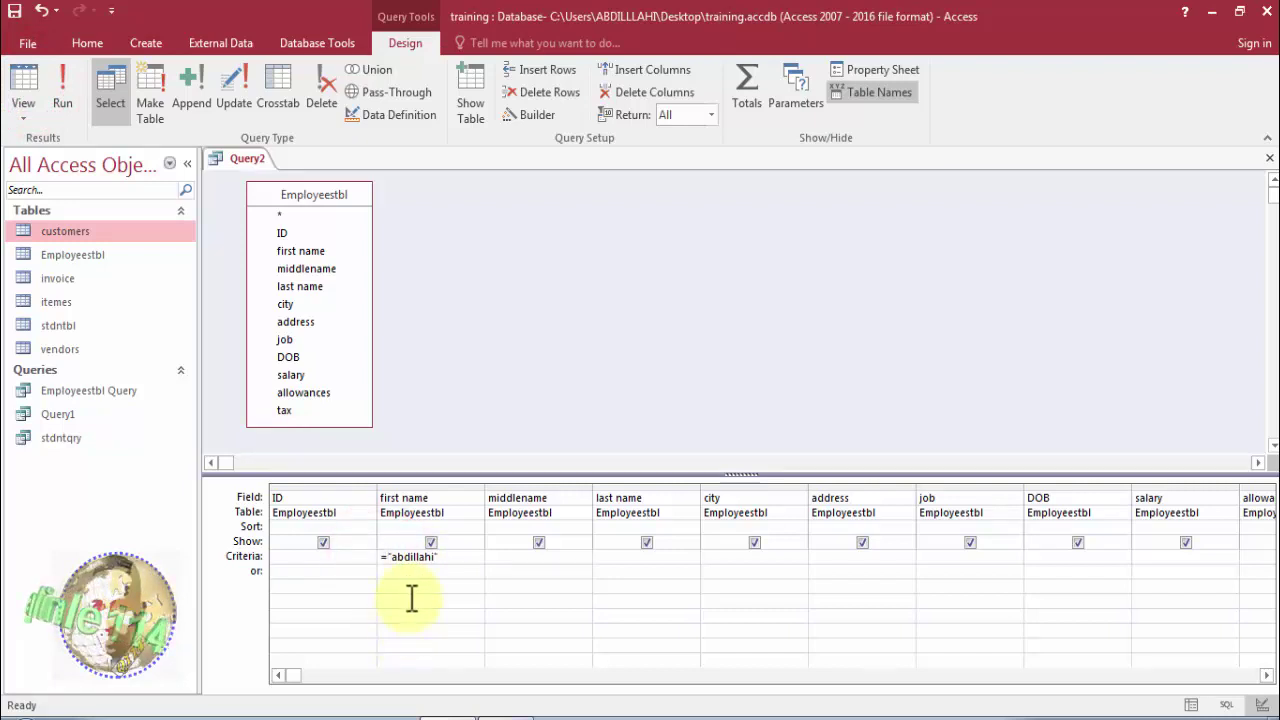
pyautogui.click(31, 82)
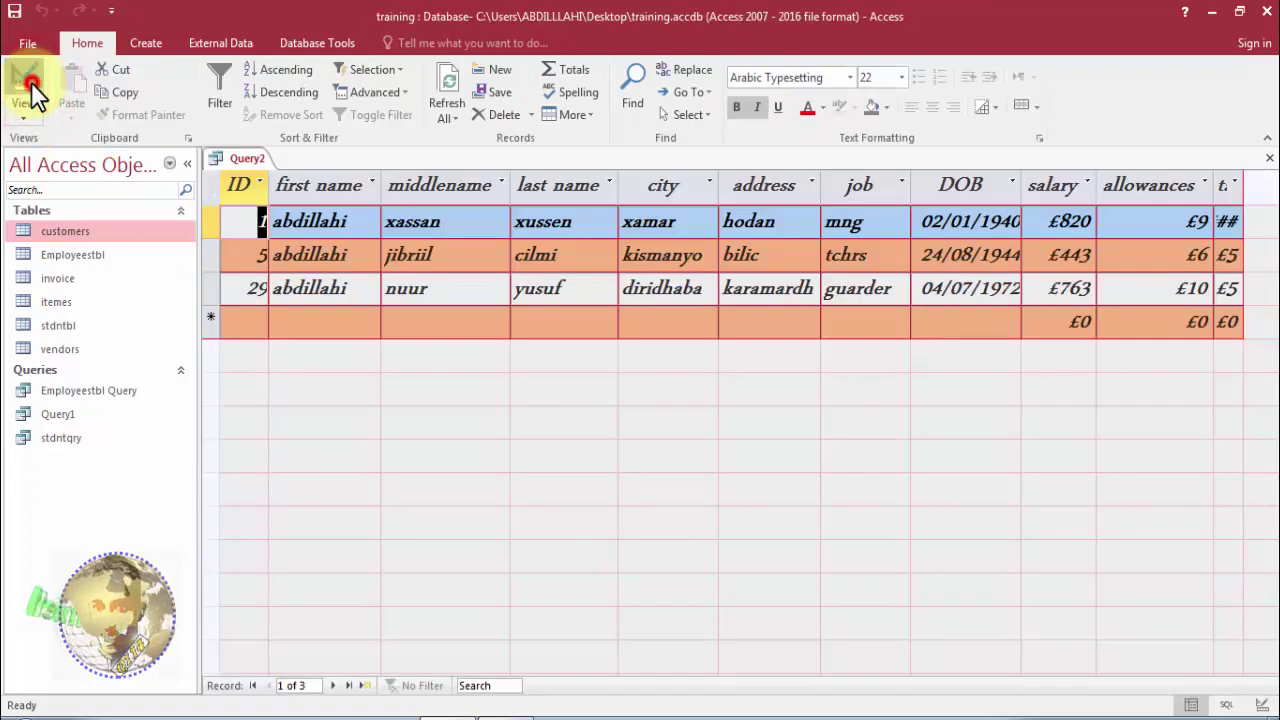
# Return to the query design and delete the whole criterion under the first name field.
pyautogui.click(31, 82)
pyautogui.moveTo(454, 556); pyautogui.dragTo(374, 558)
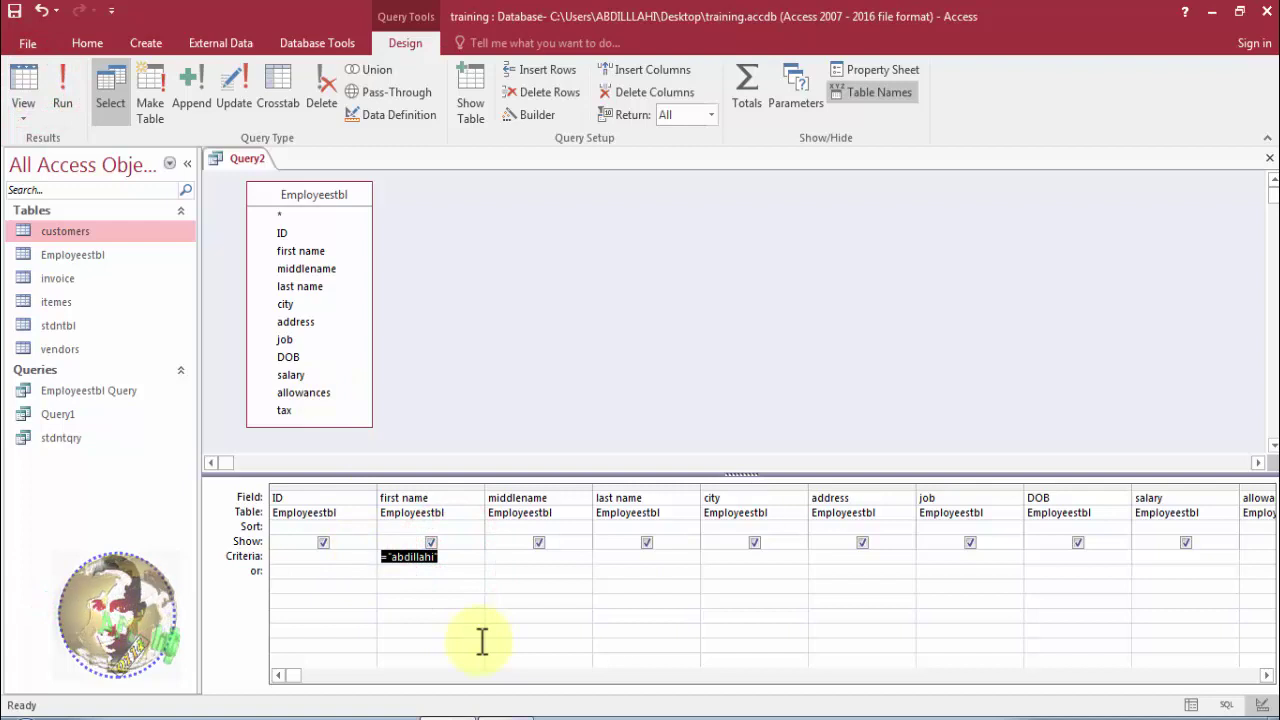
pyautogui.press('Delete')
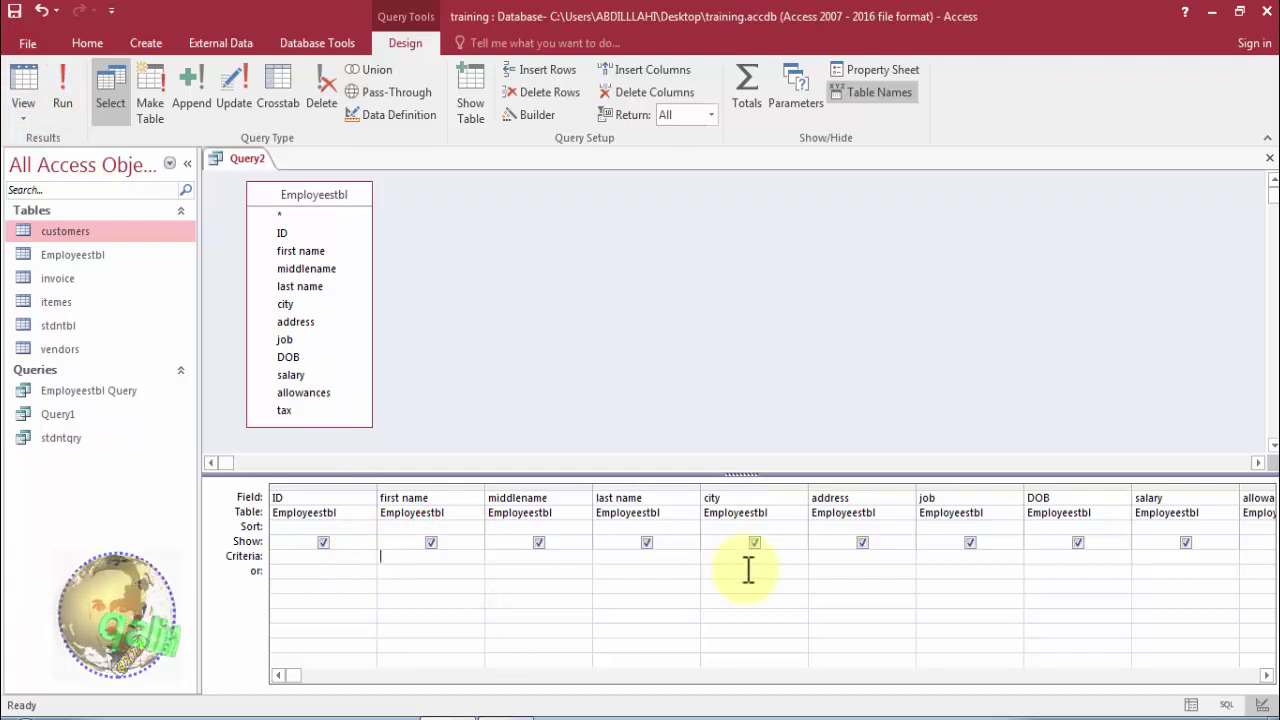
# Set the salary field's criterion to >600, display the query results and select the salary column.
pyautogui.click(1168, 558)
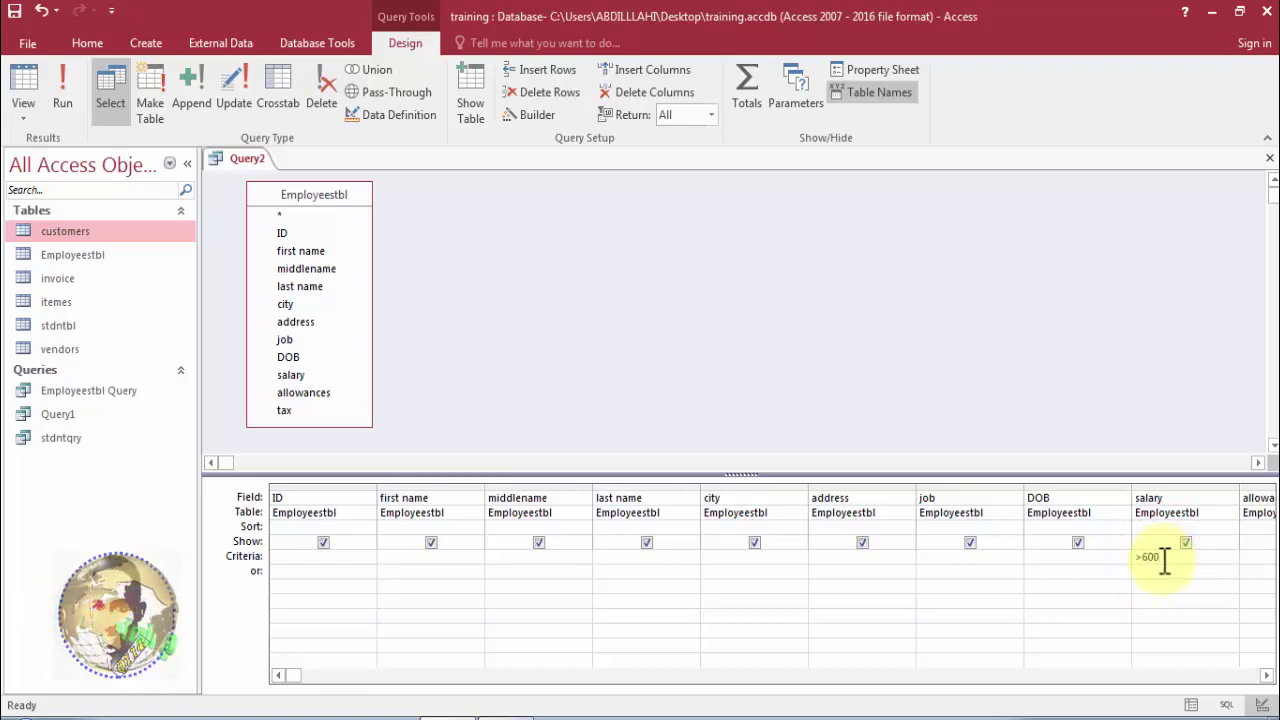
pyautogui.click(1160, 568)
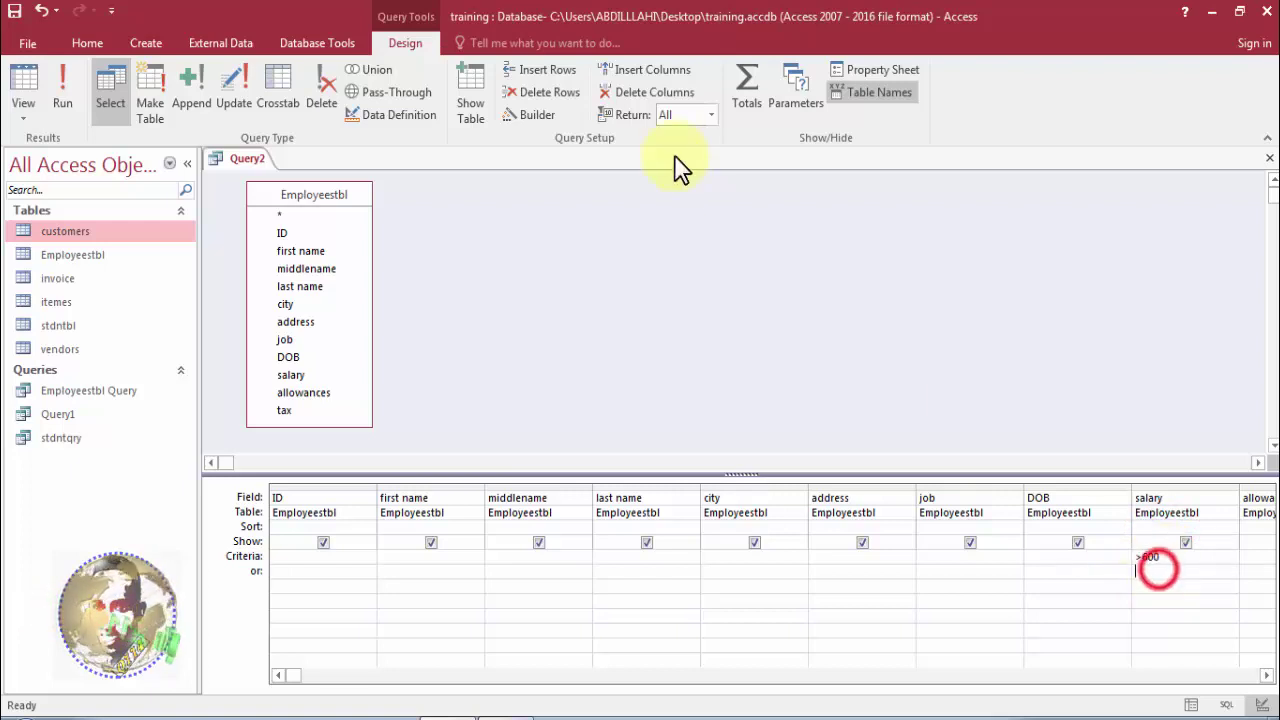
pyautogui.click(32, 69)
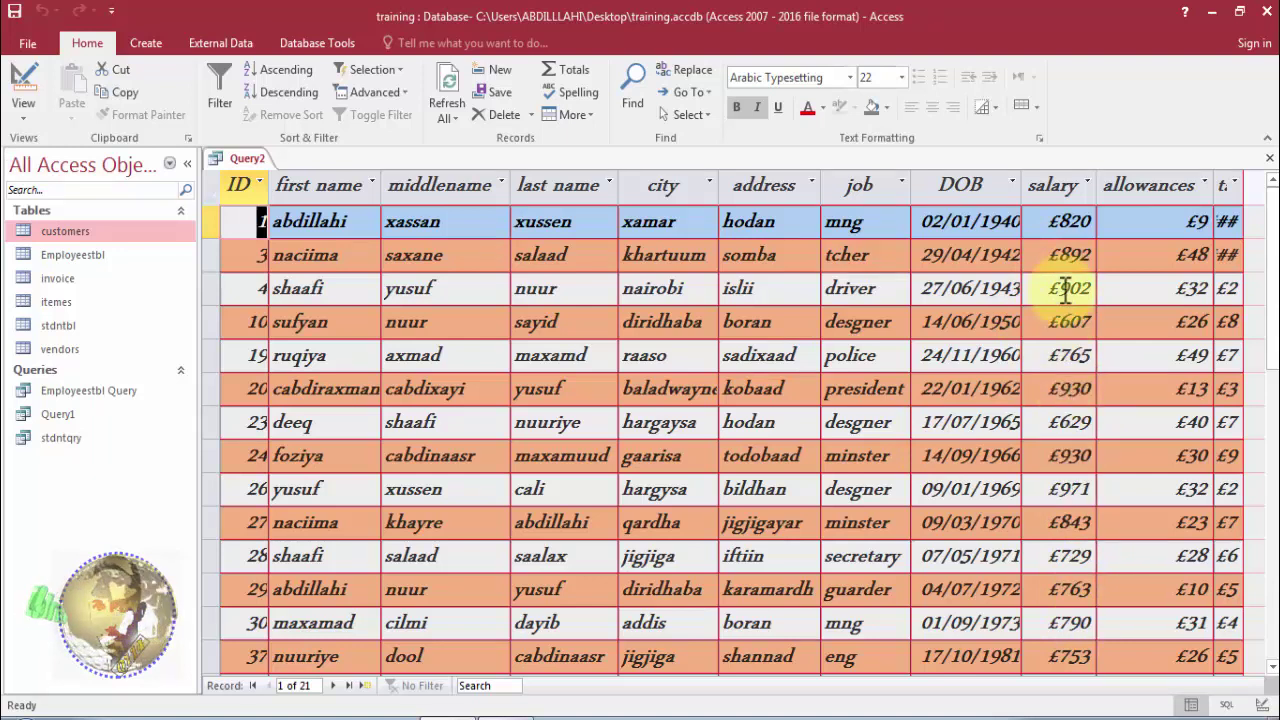
pyautogui.click(1058, 190)
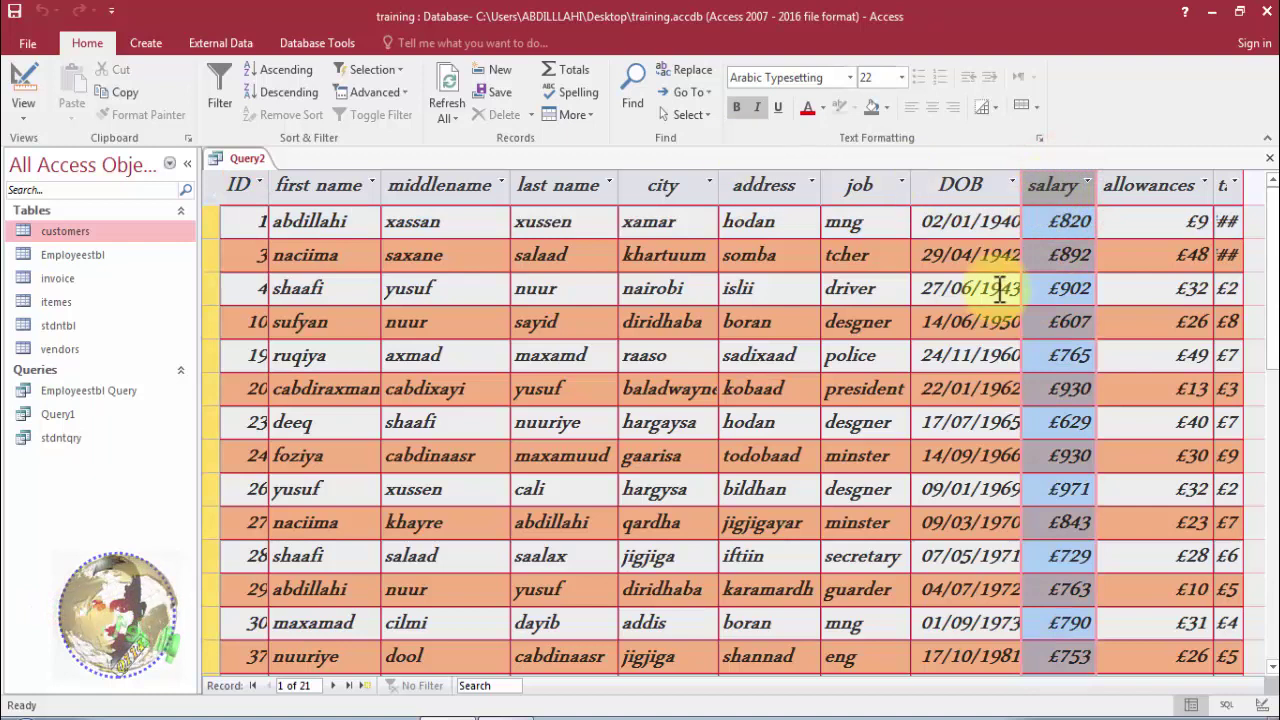
# Return to the query design, change the salary criterion to >=600 and display the results.
pyautogui.click(18, 78)
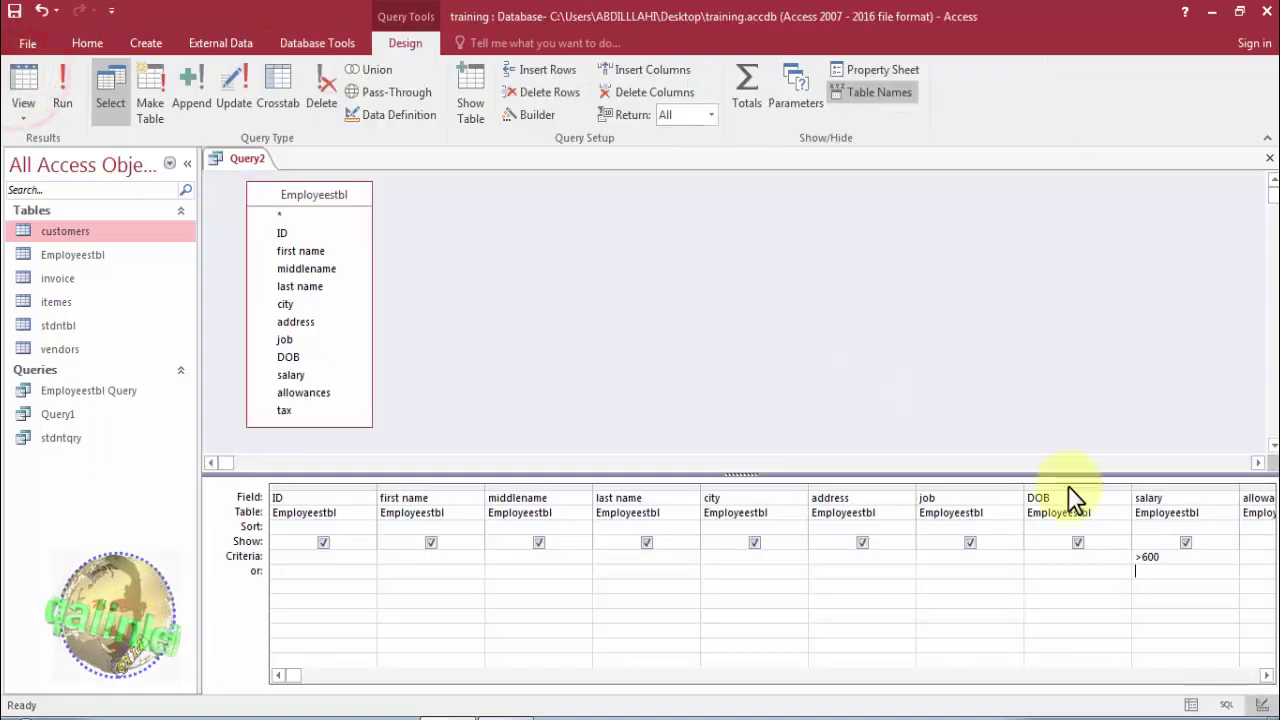
pyautogui.click(1143, 557)
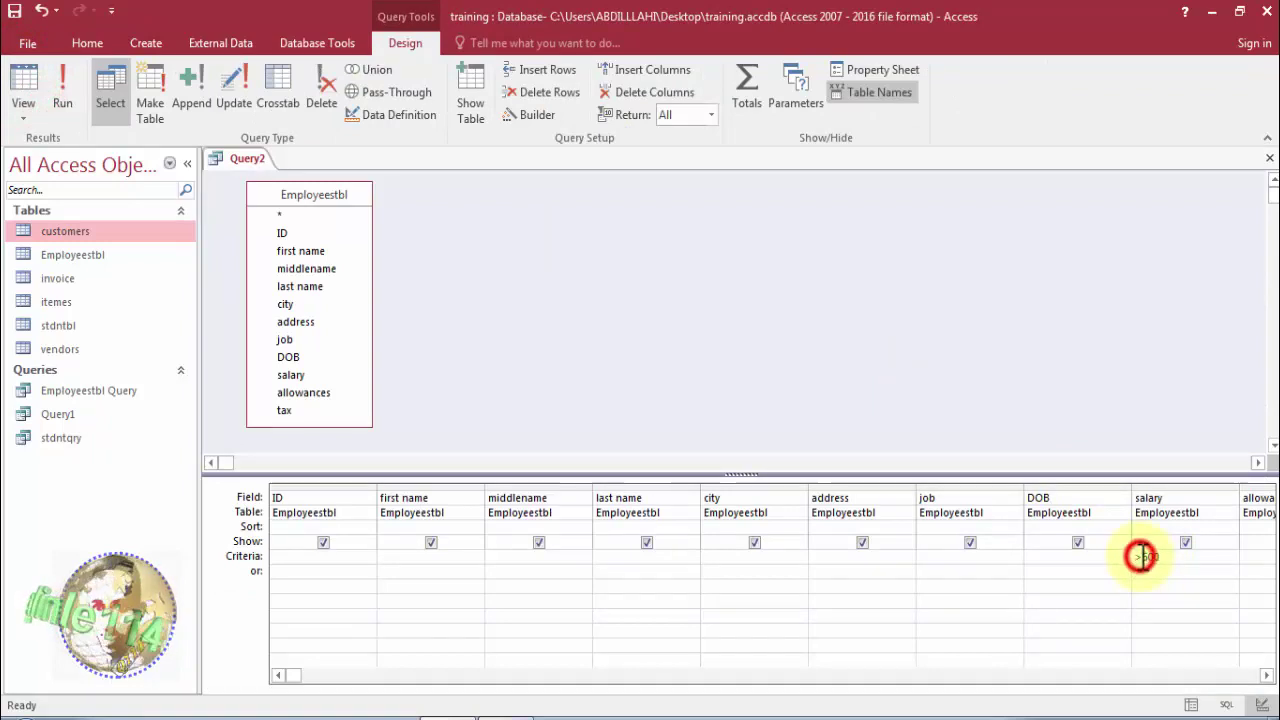
pyautogui.write('=')
pyautogui.press('Delete')
pyautogui.write('6')
pyautogui.click(1158, 575)
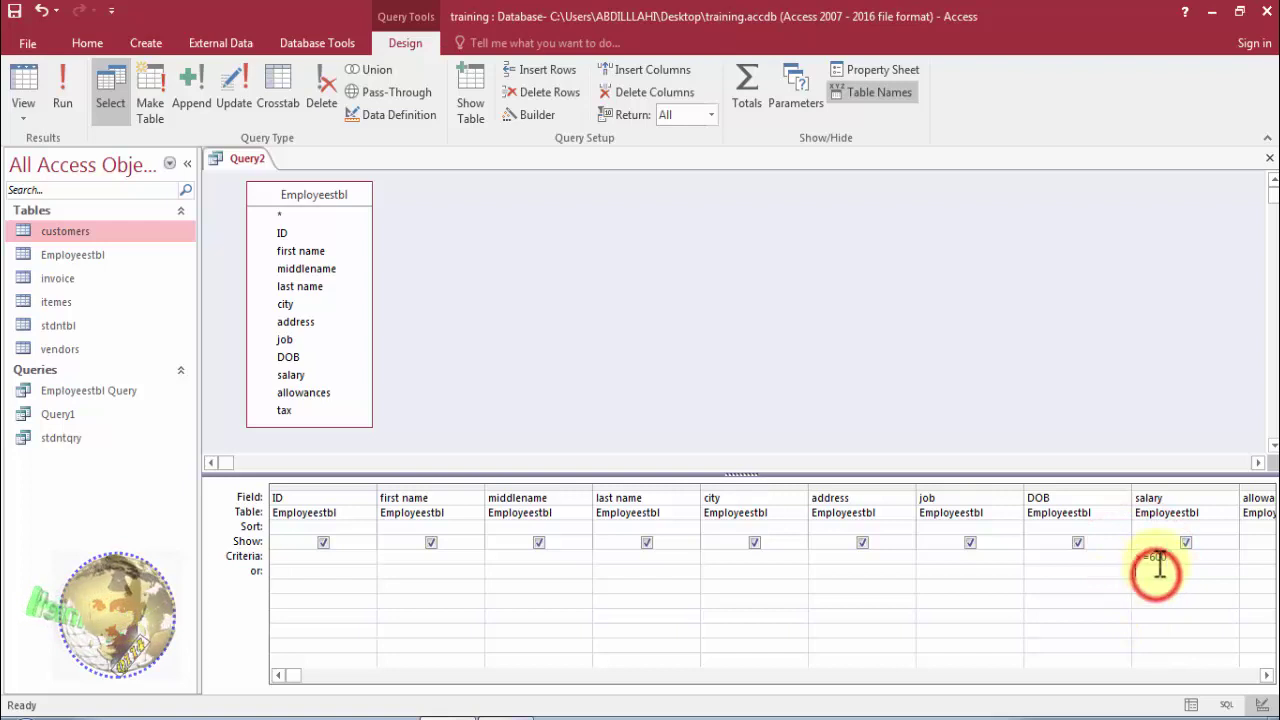
pyautogui.click(28, 90)
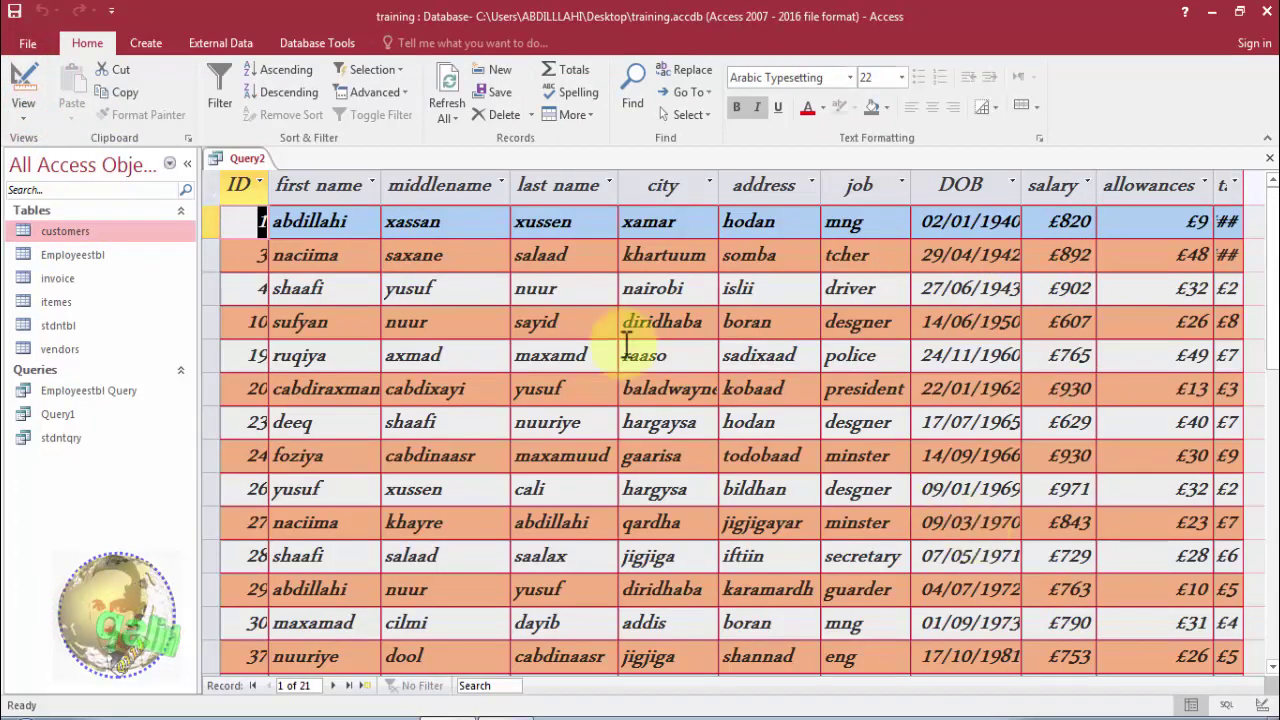
# Return to the query design, change the salary criterion to <600, display the results and select the salary column.
pyautogui.click(27, 81)
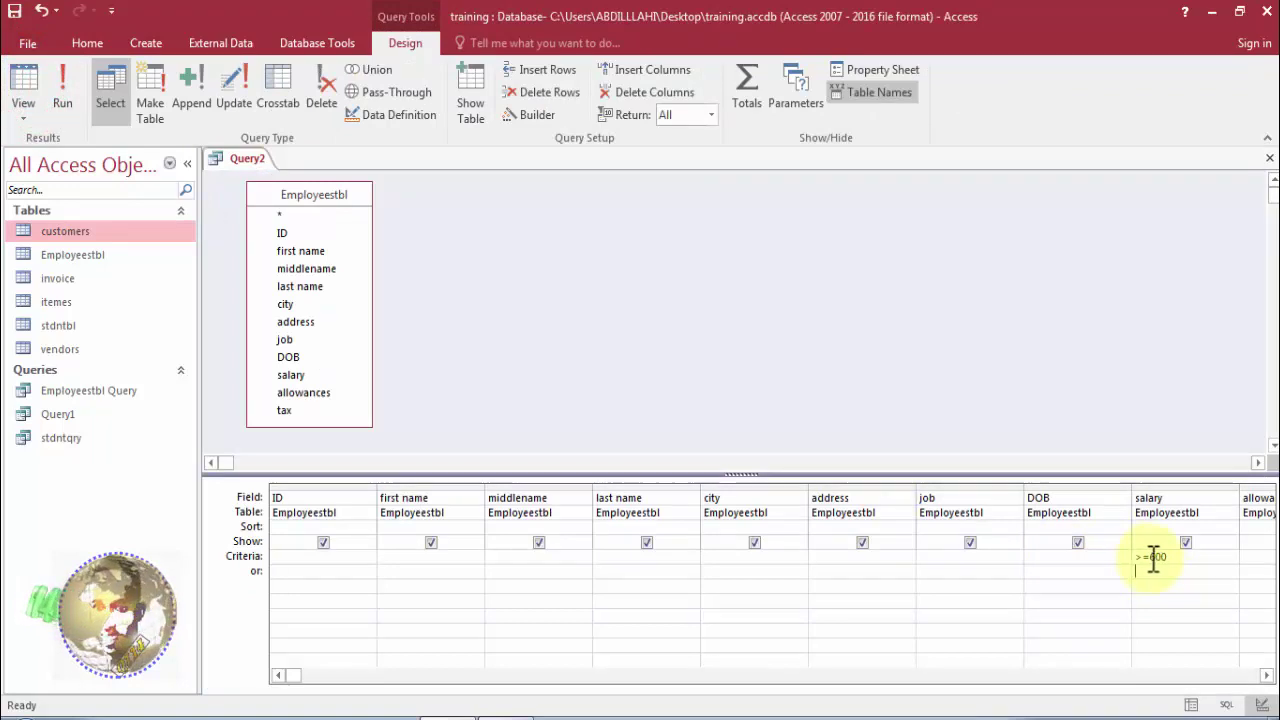
pyautogui.moveTo(1153, 557); pyautogui.dragTo(1132, 557)
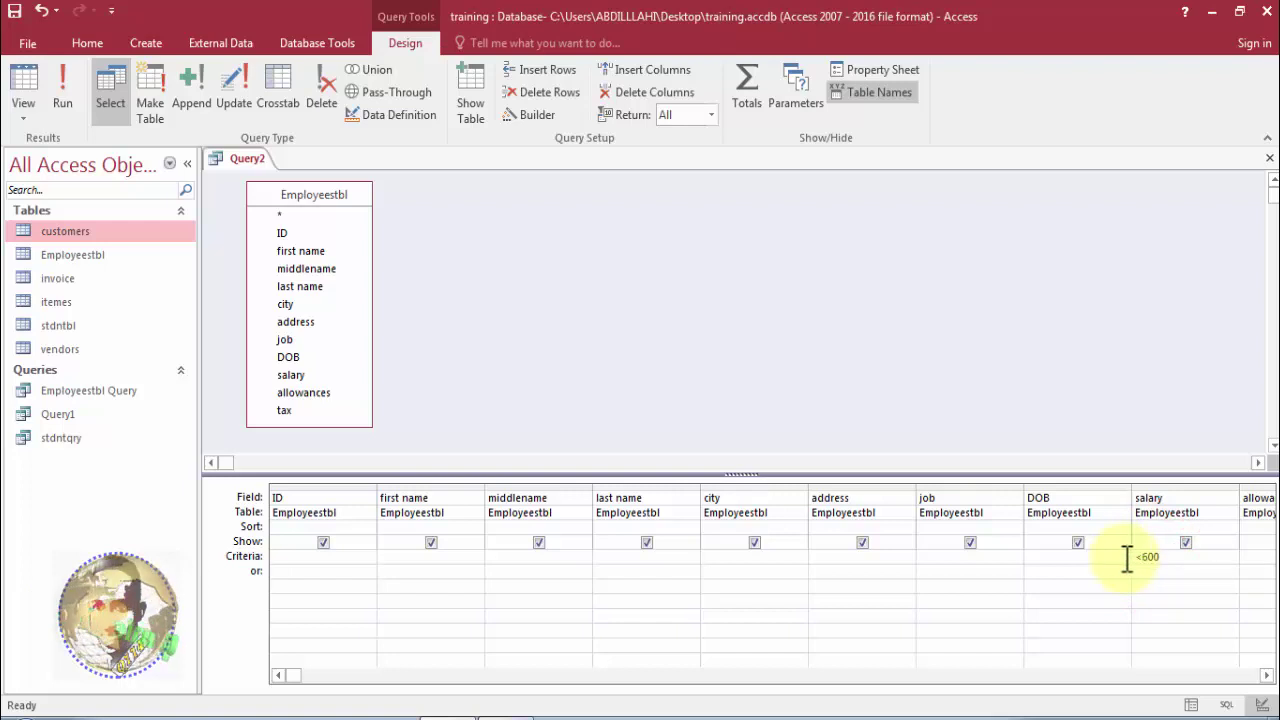
pyautogui.click(18, 72)
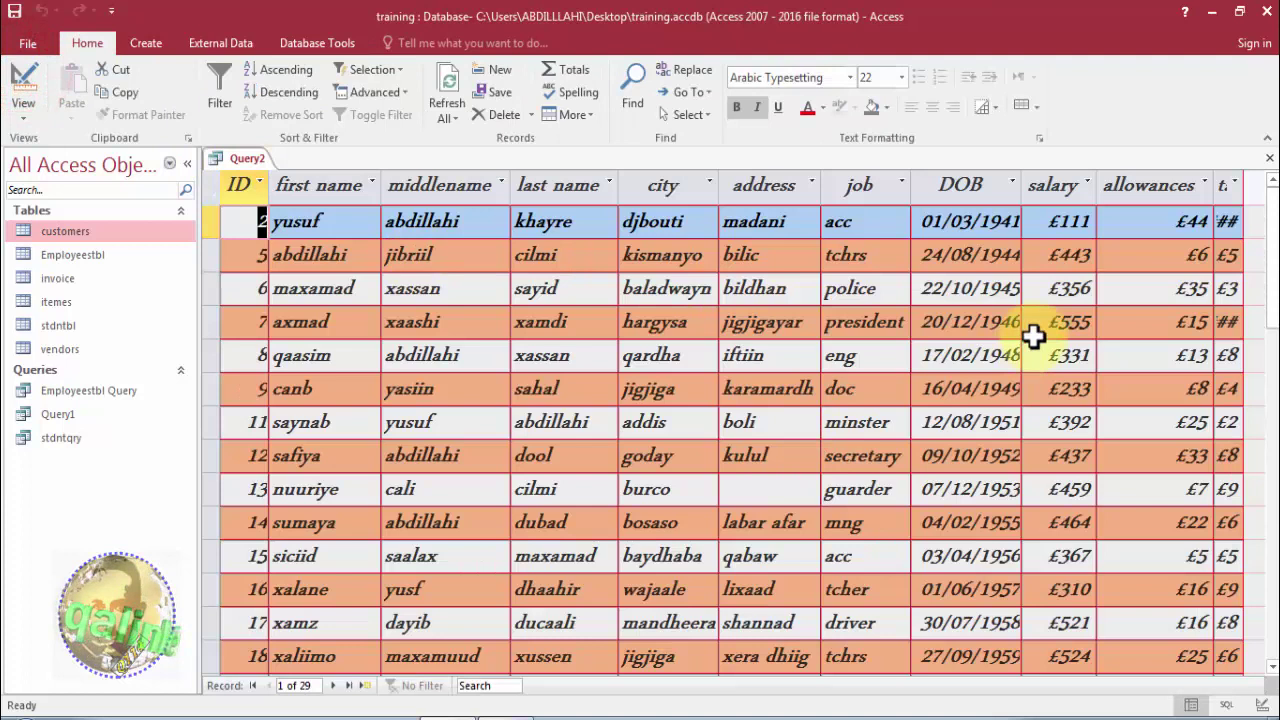
pyautogui.click(1053, 183)
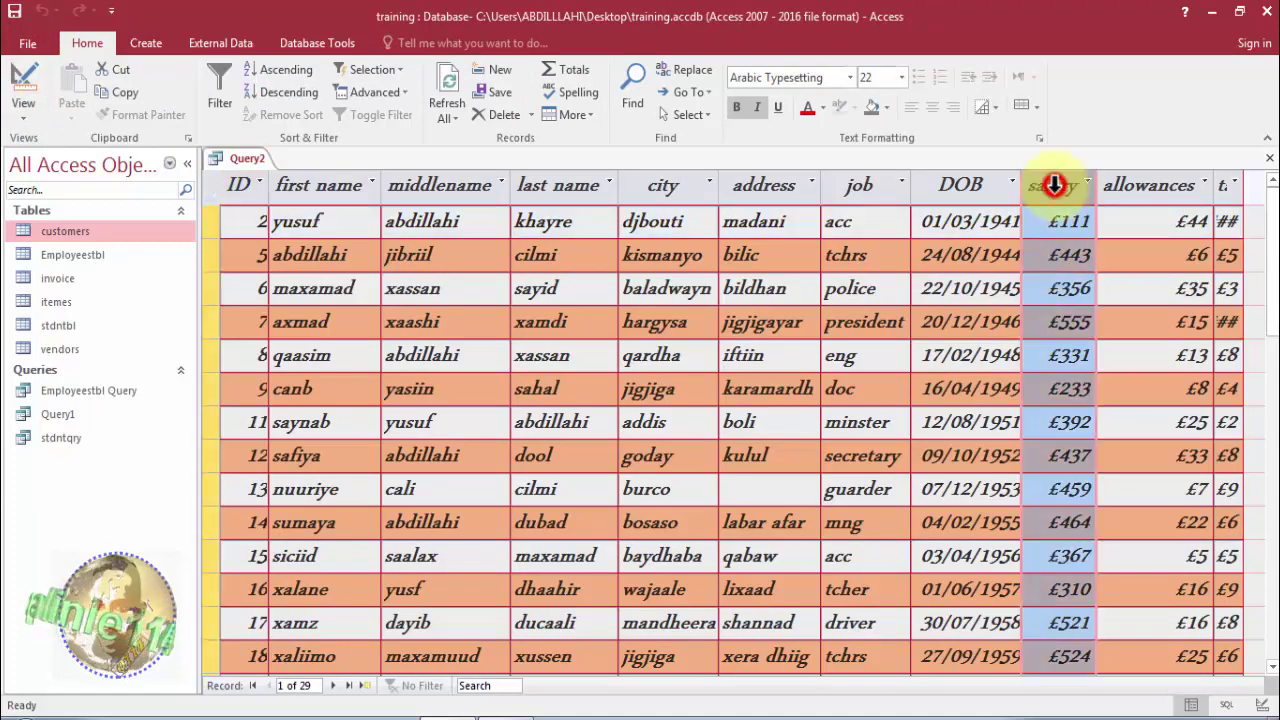
# Return to the query design, change the salary criterion to <=600 and display the results.
pyautogui.click(32, 86)
pyautogui.click(1144, 557)
pyautogui.write('=600')
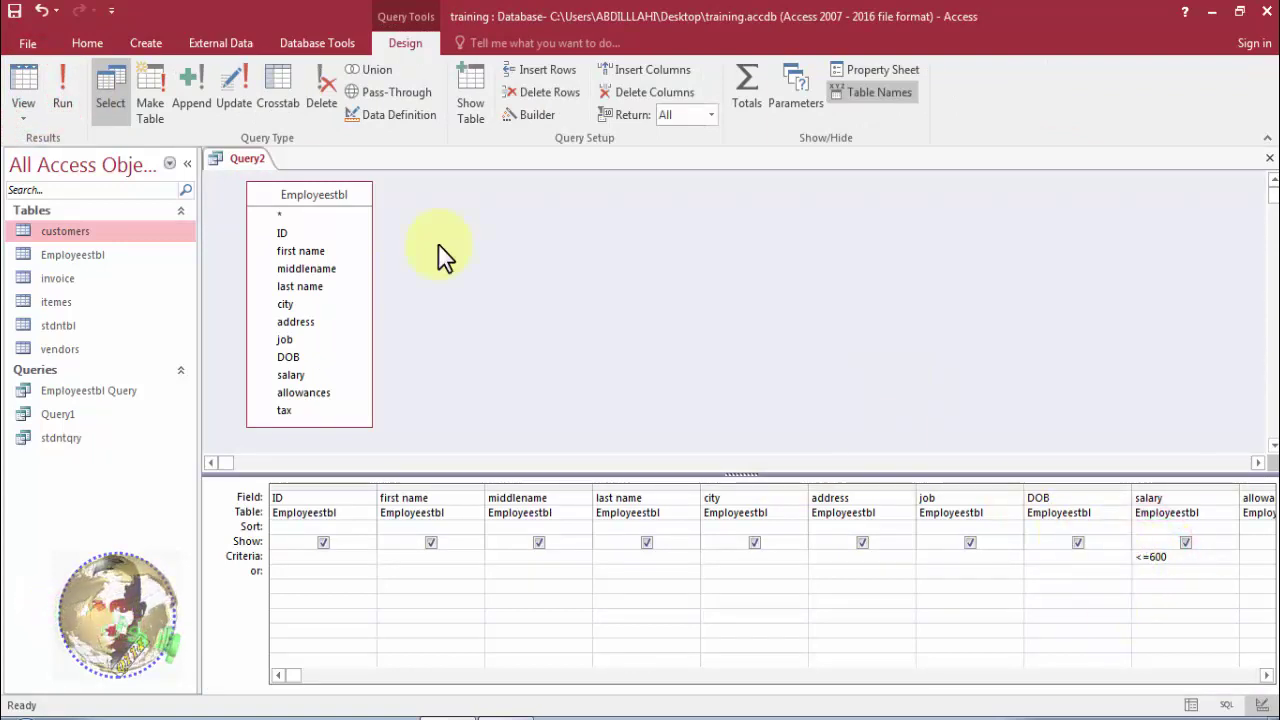
pyautogui.click(29, 84)
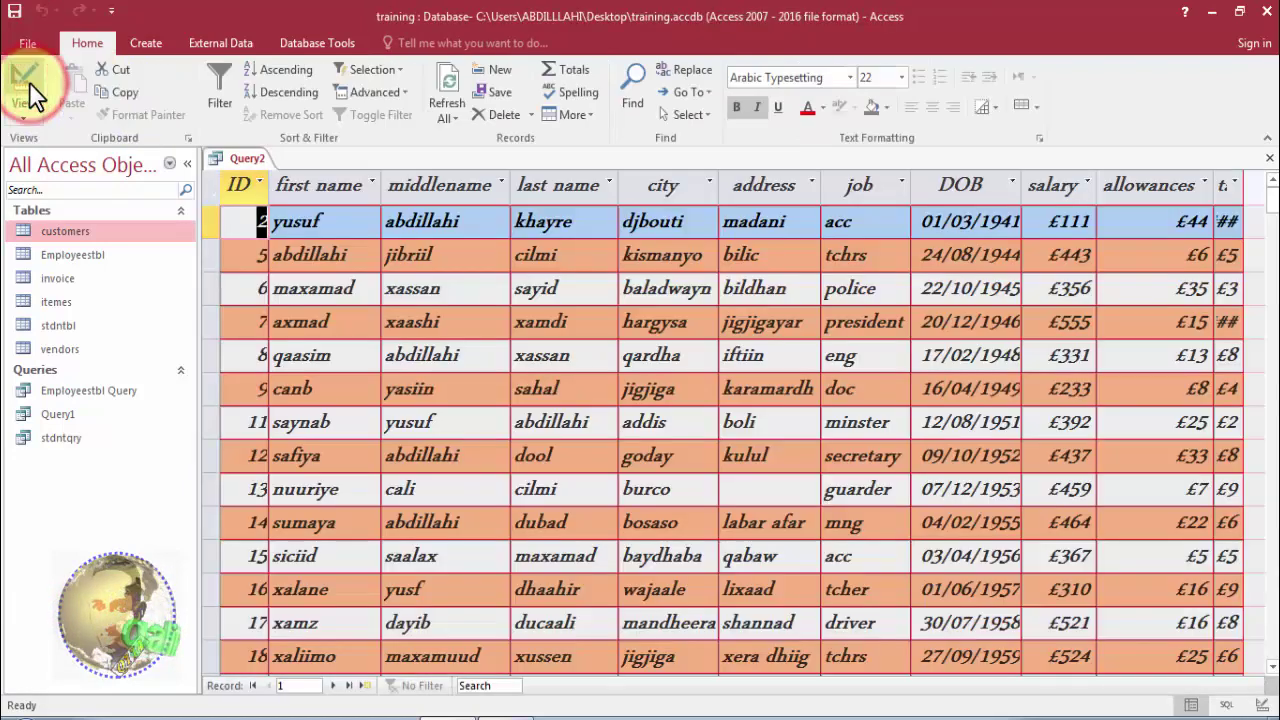
# Clear the salary criterion in the query design and try <> without a value as the first name criterion.
pyautogui.click(29, 82)
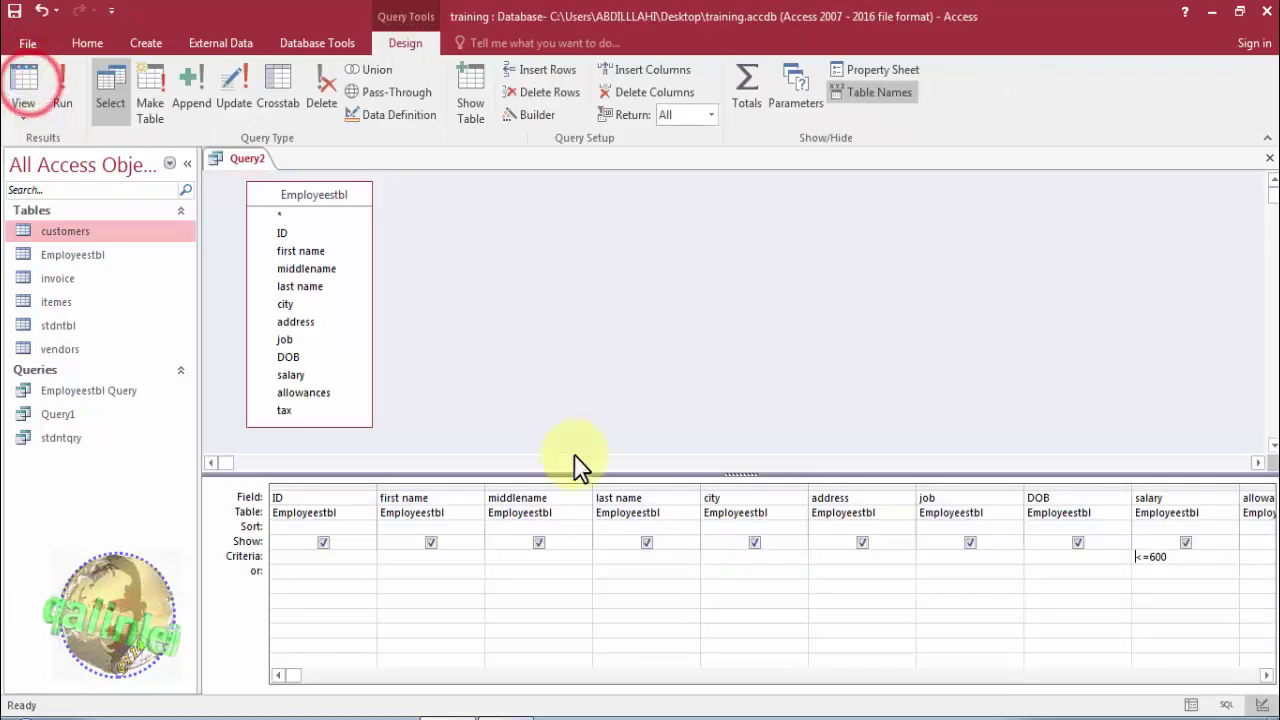
pyautogui.click(1172, 558)
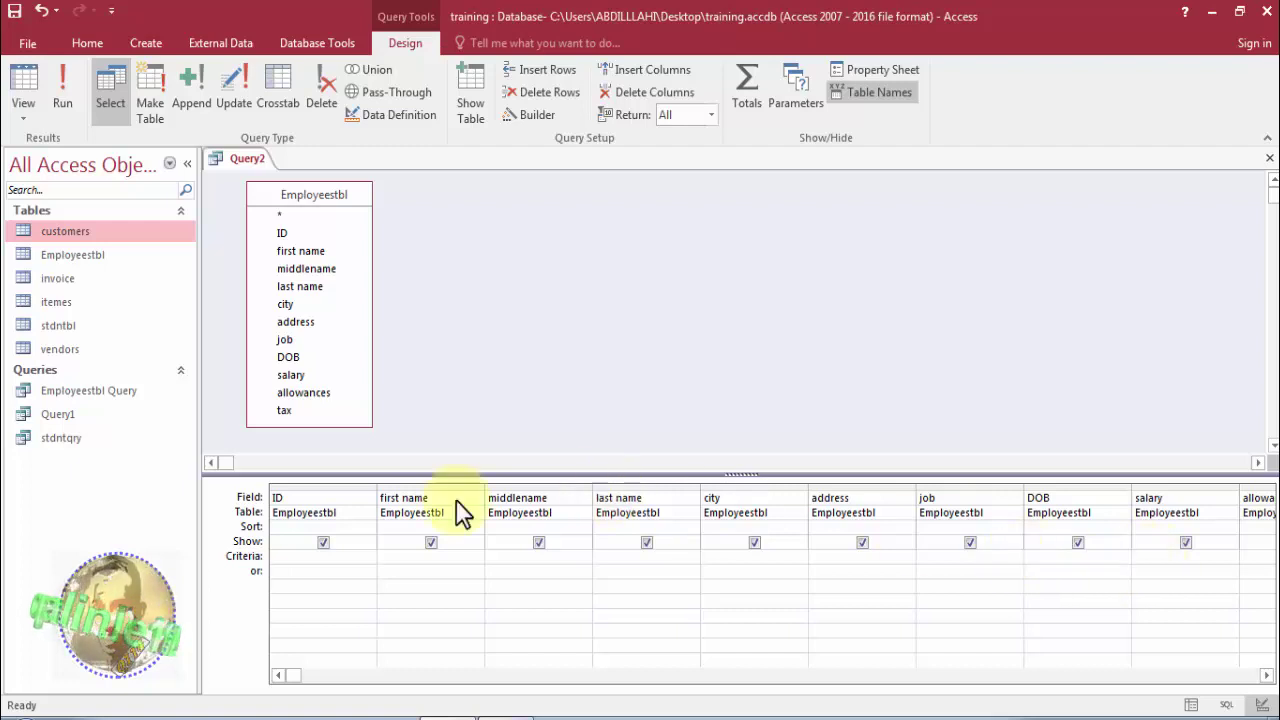
pyautogui.click(392, 557)
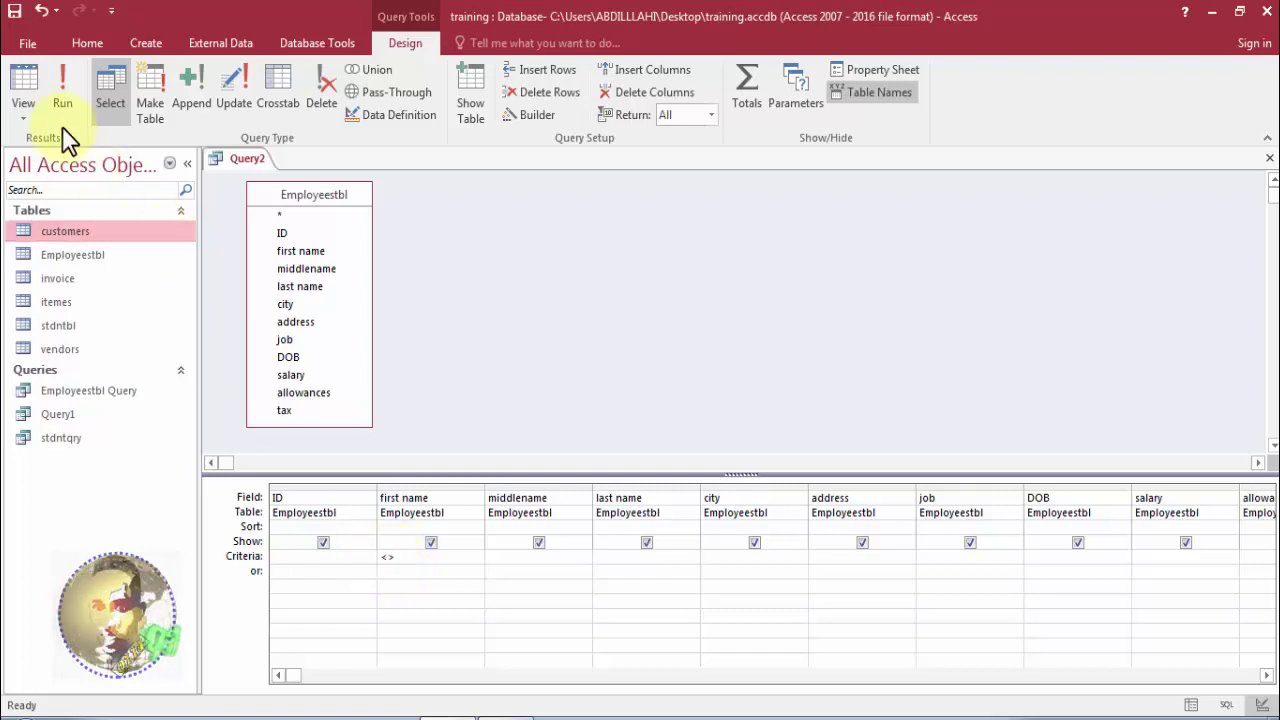
pyautogui.click(35, 88)
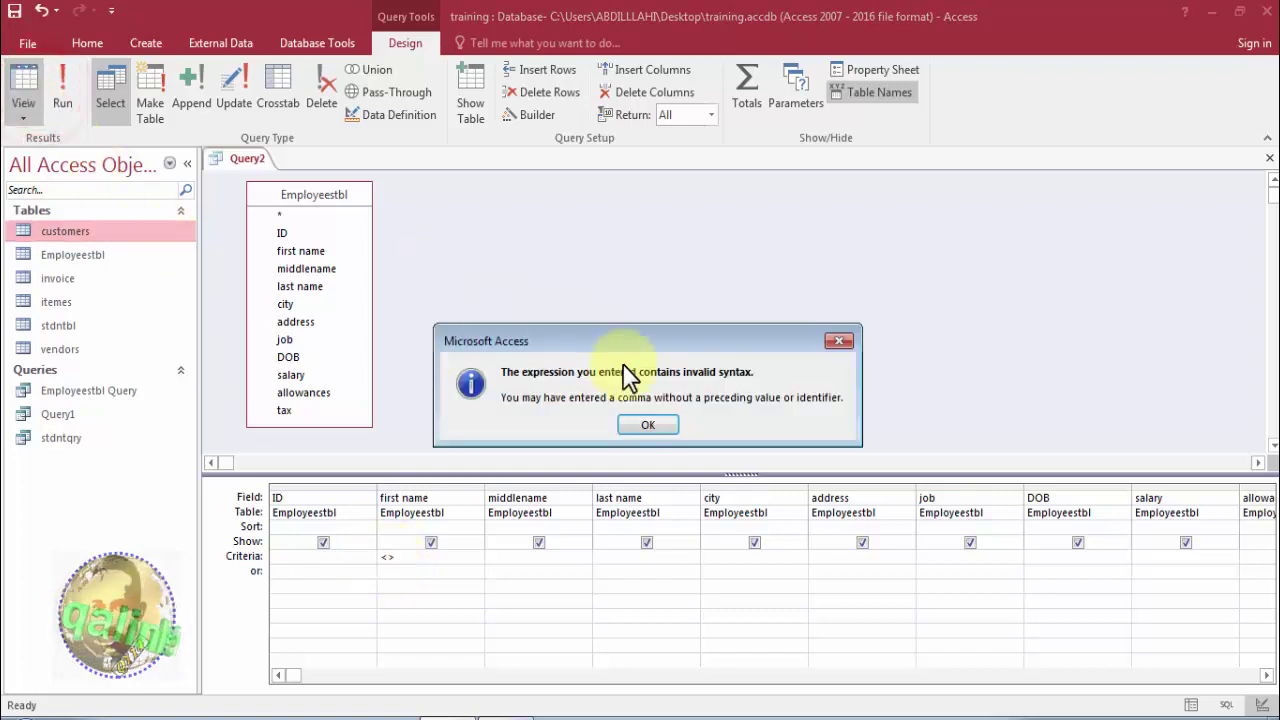
pyautogui.click(663, 424)
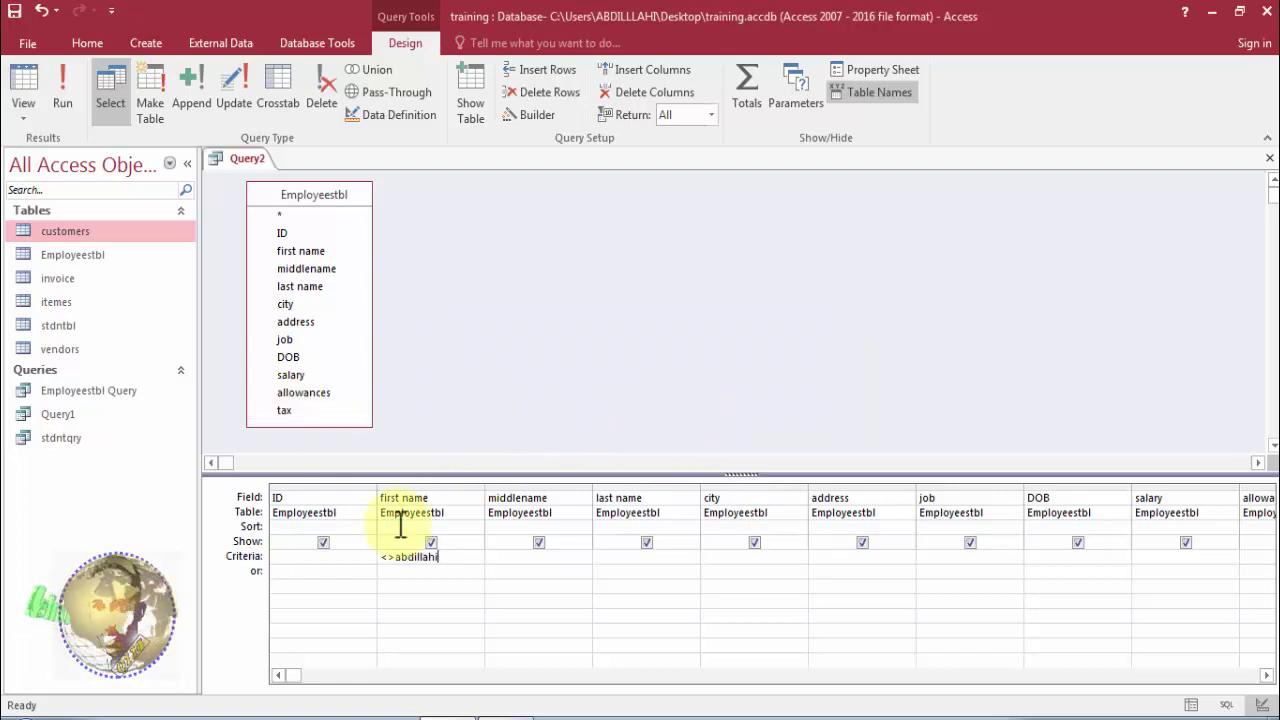
# Complete the first name criterion as <> plus an employee's first name, display the results and examine the first name column.
pyautogui.click(420, 592)
pyautogui.click(20, 97)
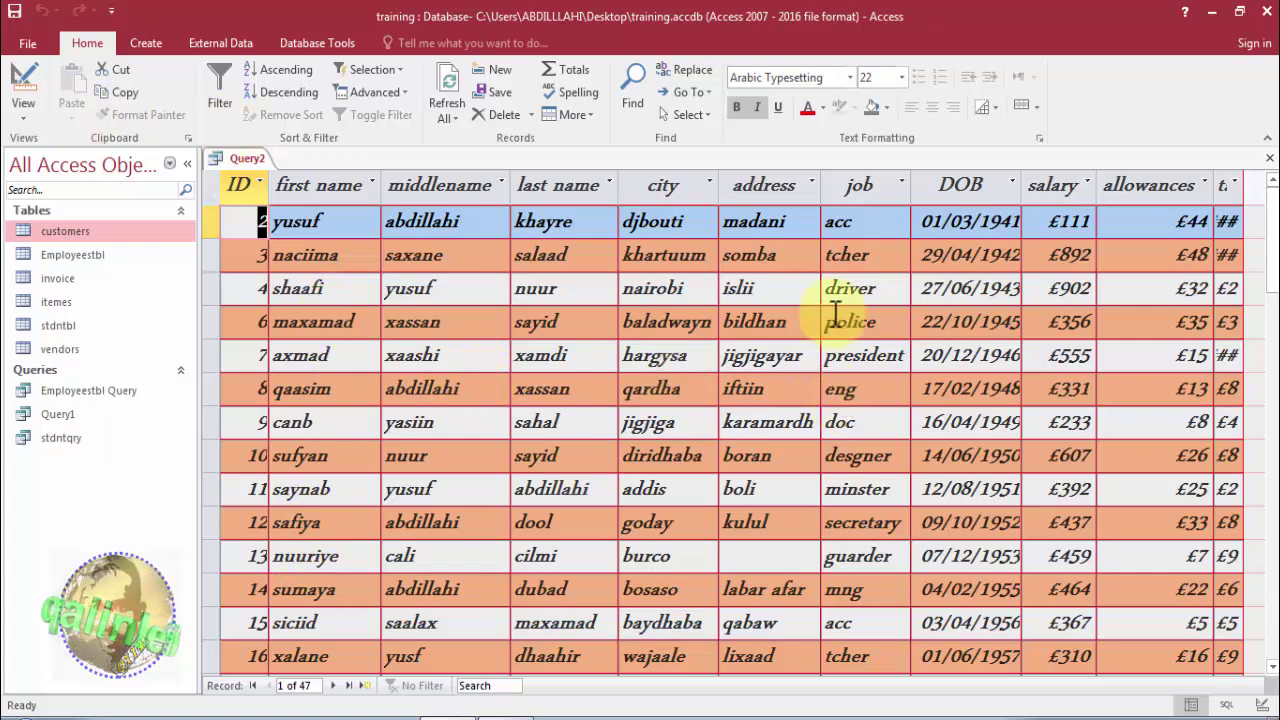
pyautogui.moveTo(1270, 252); pyautogui.dragTo(1268, 262)
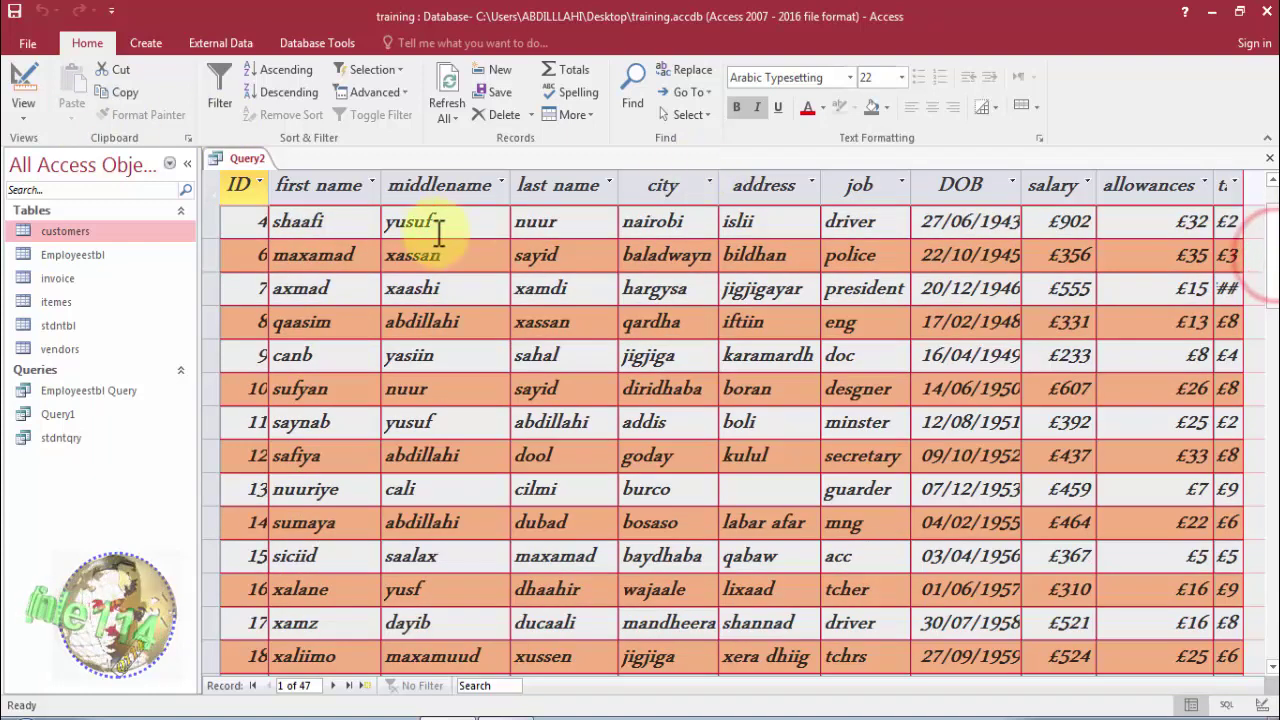
pyautogui.click(322, 185)
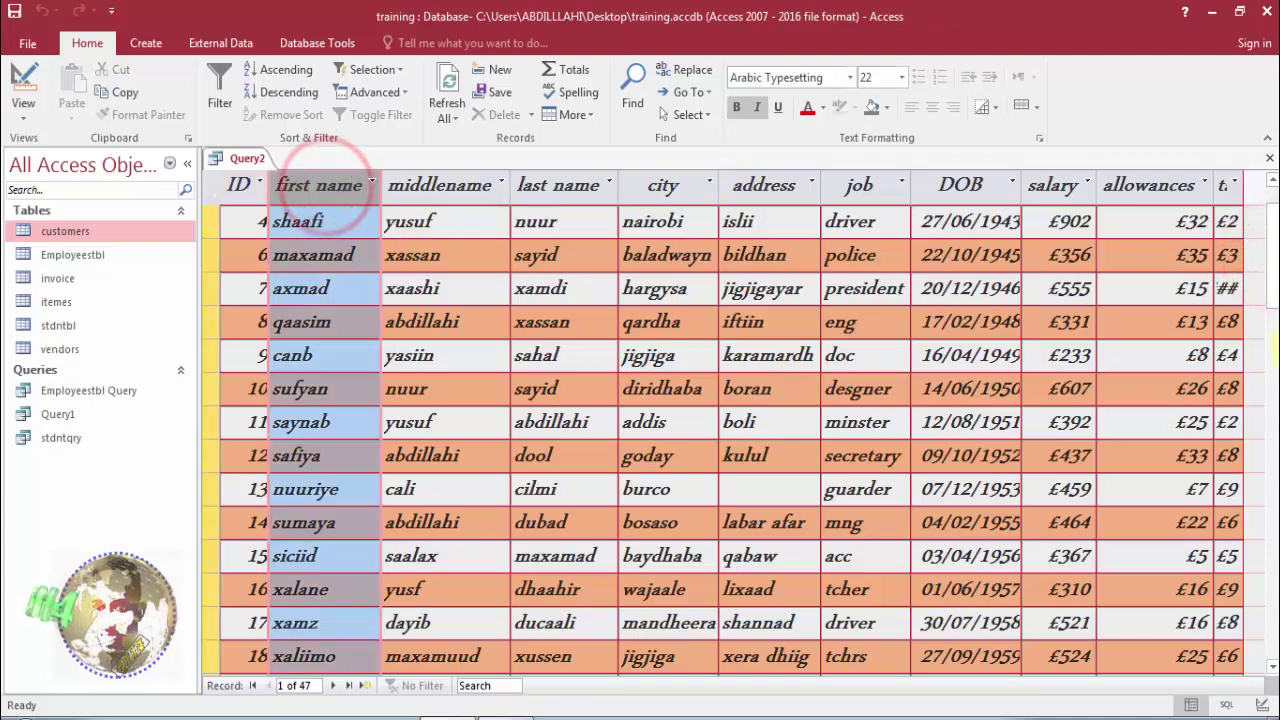
pyautogui.moveTo(1270, 302); pyautogui.dragTo(1273, 532)
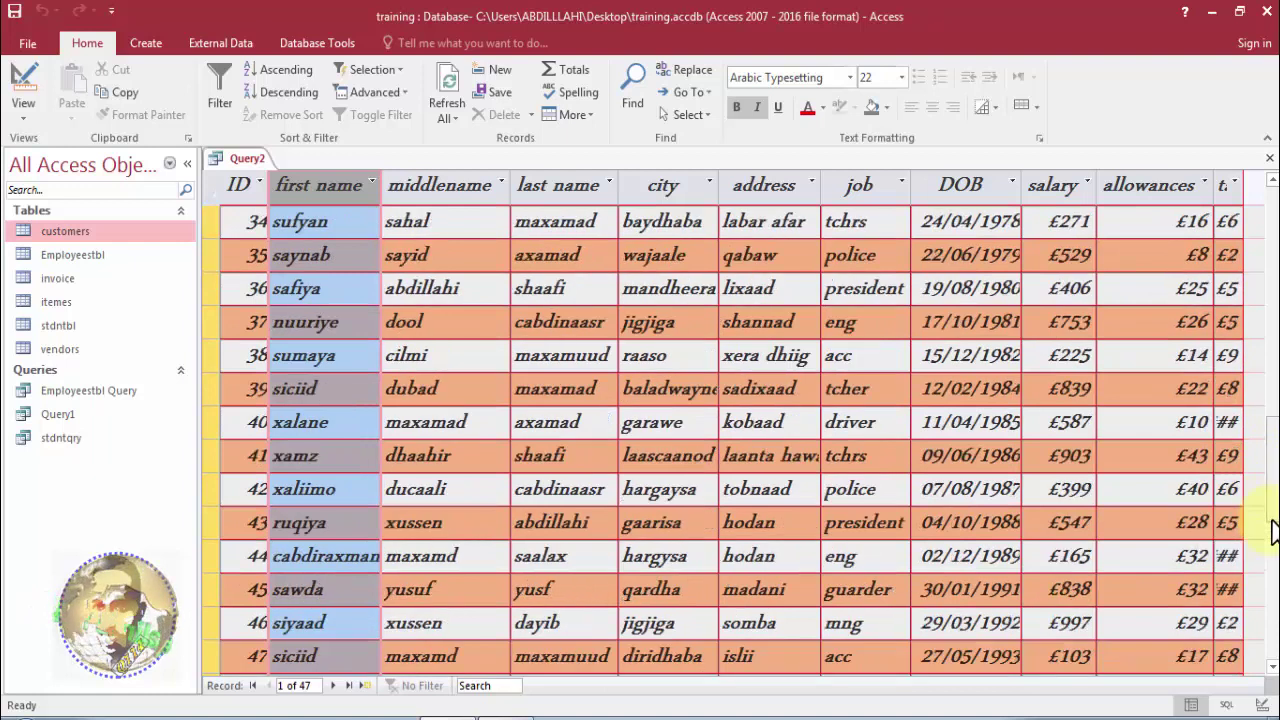
# Return to the query design and clear the first name criterion.
pyautogui.click(22, 95)
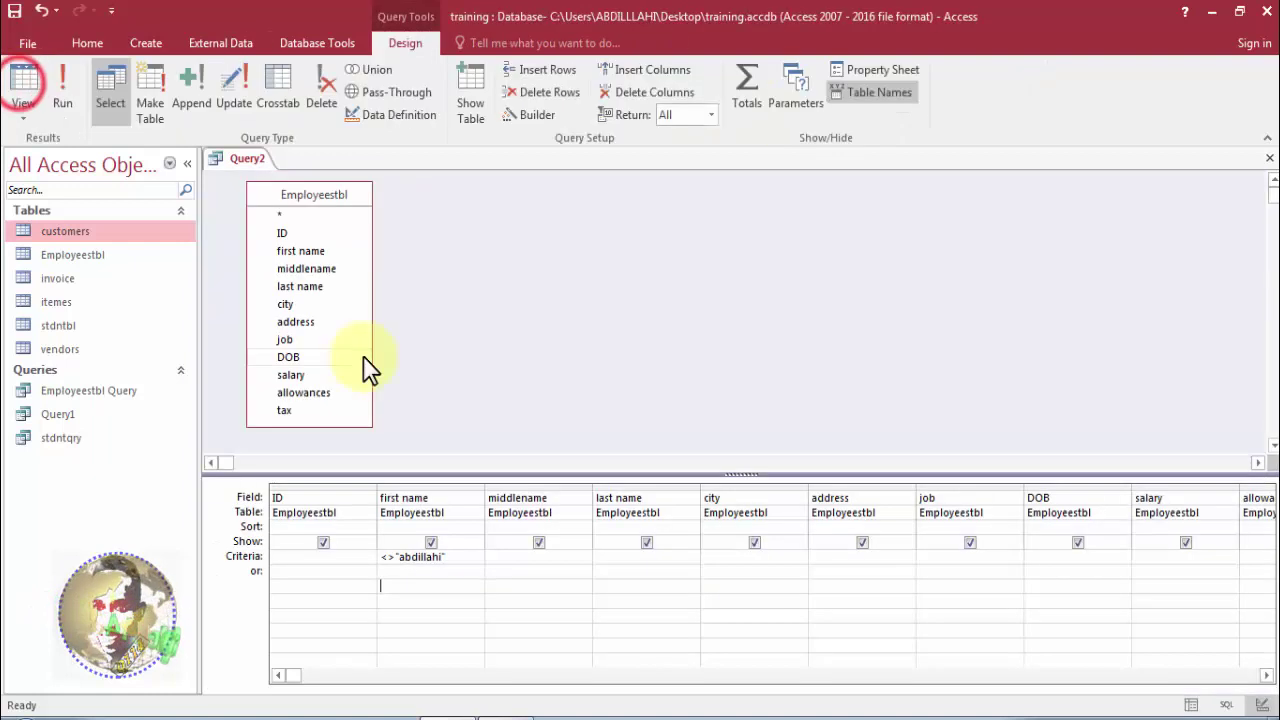
pyautogui.click(460, 553)
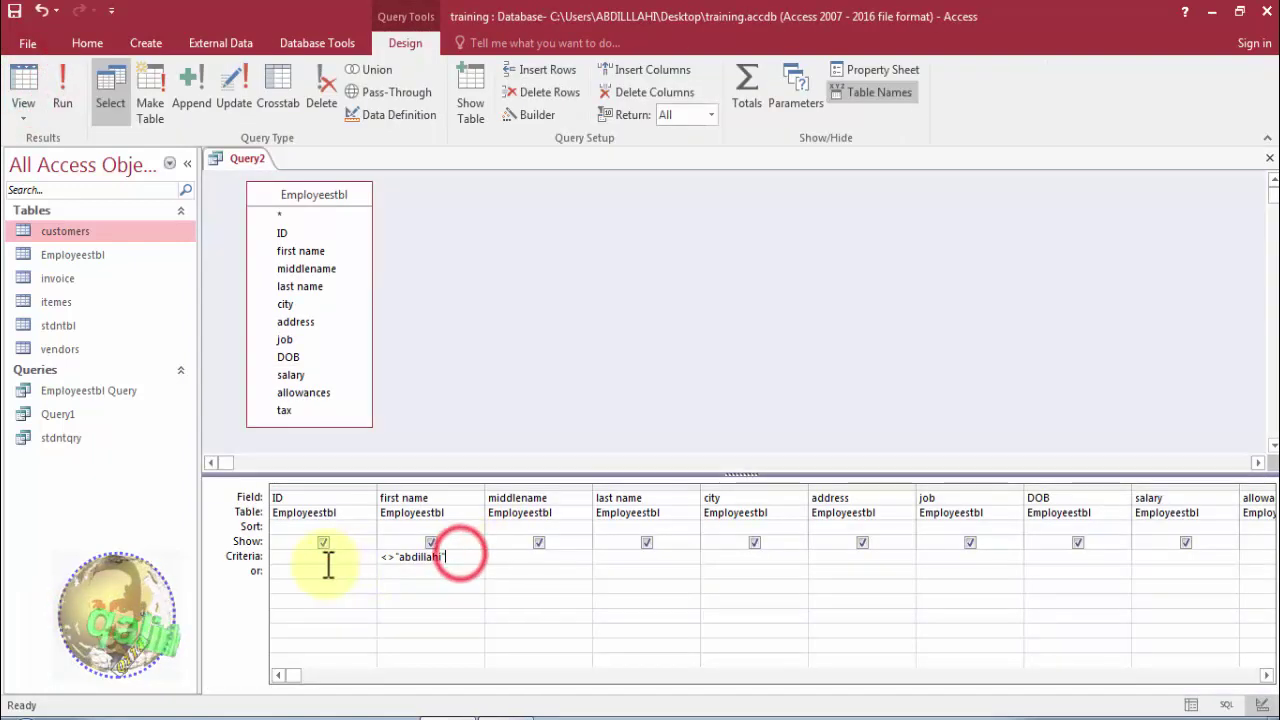
pyautogui.press('BackSpace')
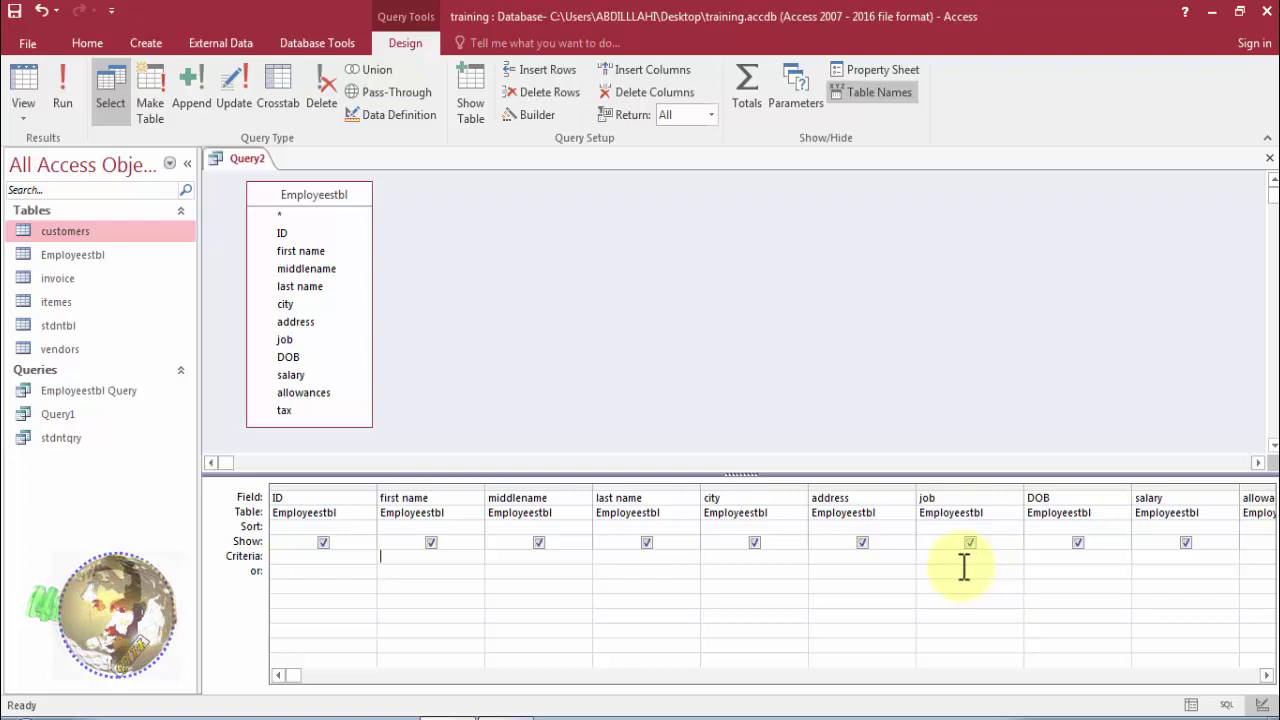
# Set the salary criterion to Between 600 And 700, display the query results and select the salary column.
pyautogui.click(1141, 557)
pyautogui.write('between 600 and 700')
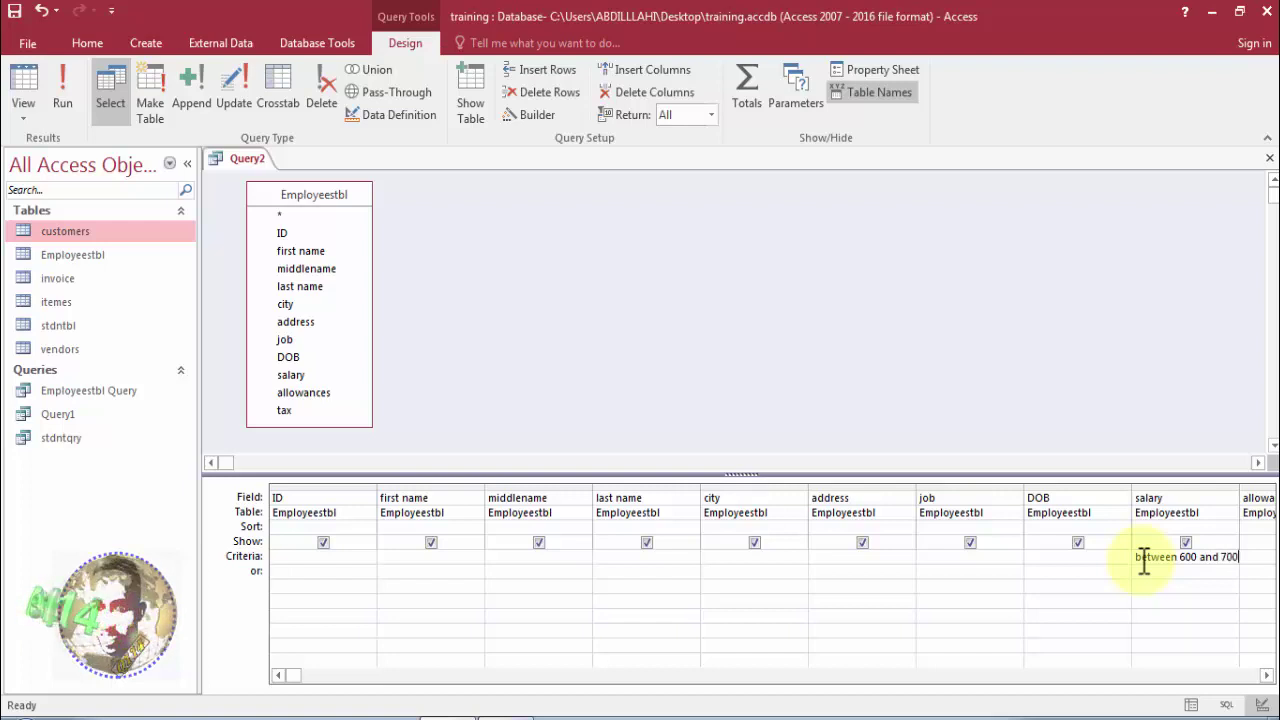
pyautogui.click(1183, 572)
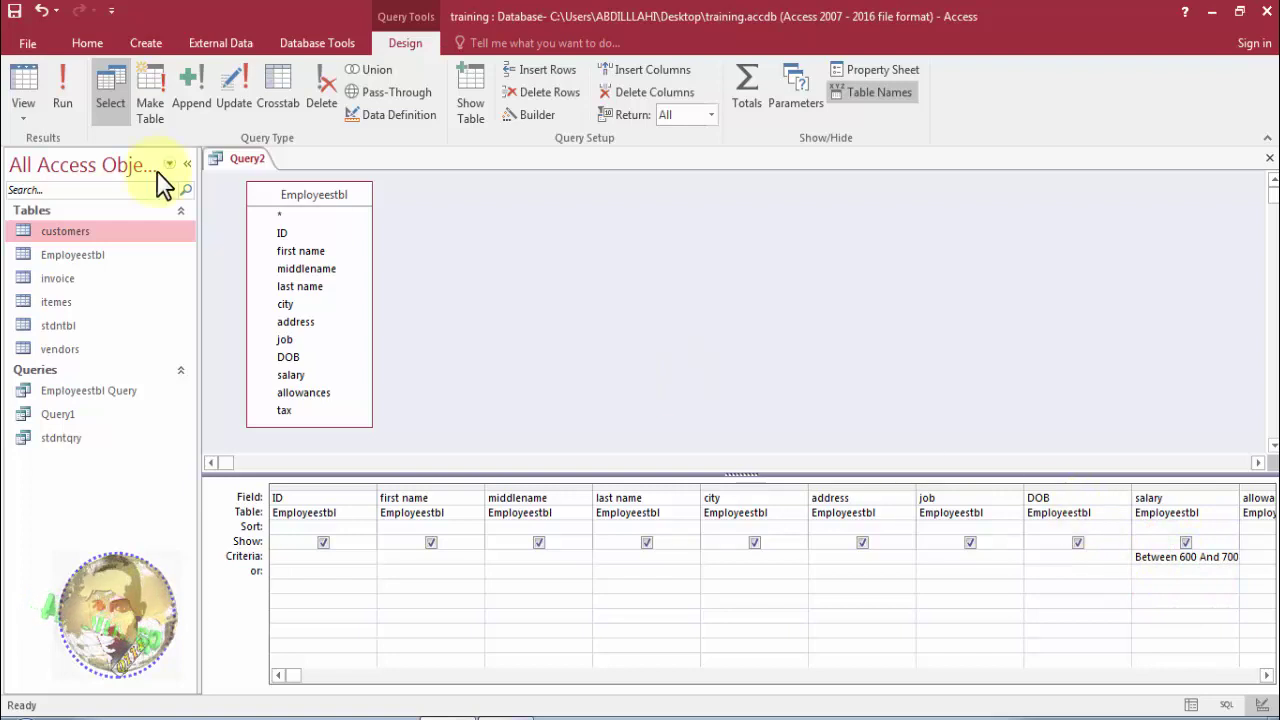
pyautogui.click(30, 97)
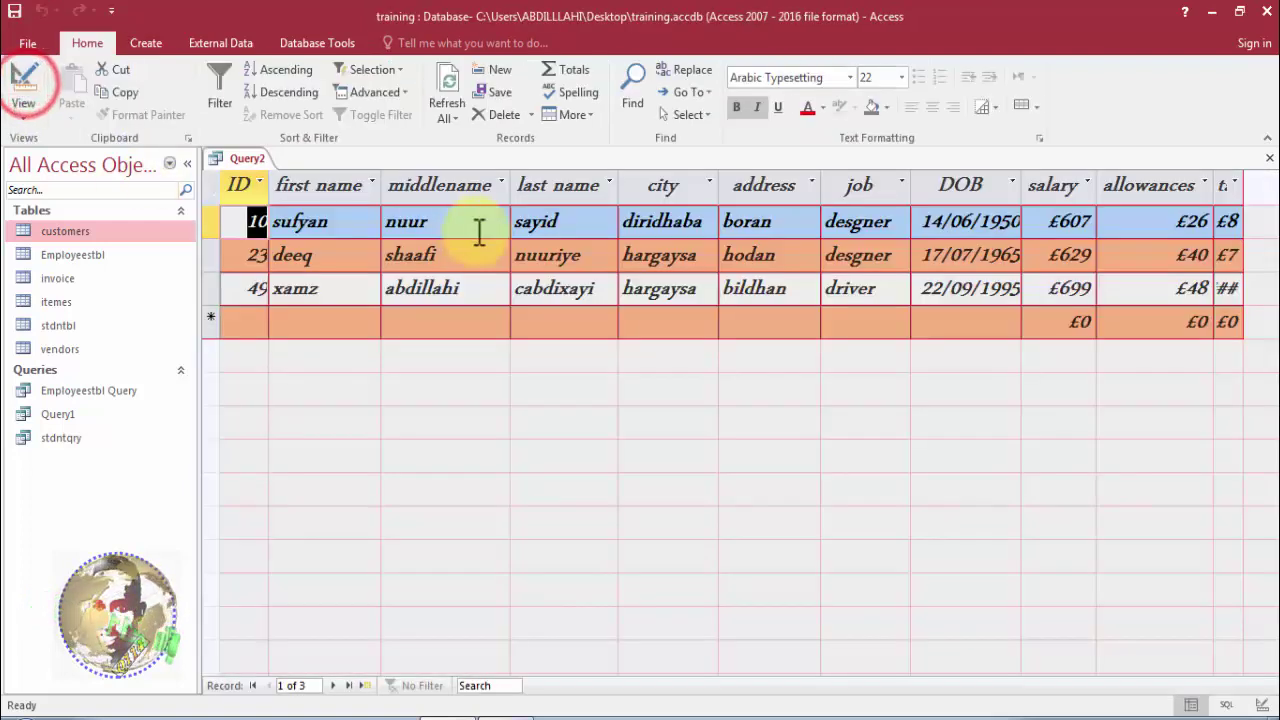
pyautogui.click(1045, 190)
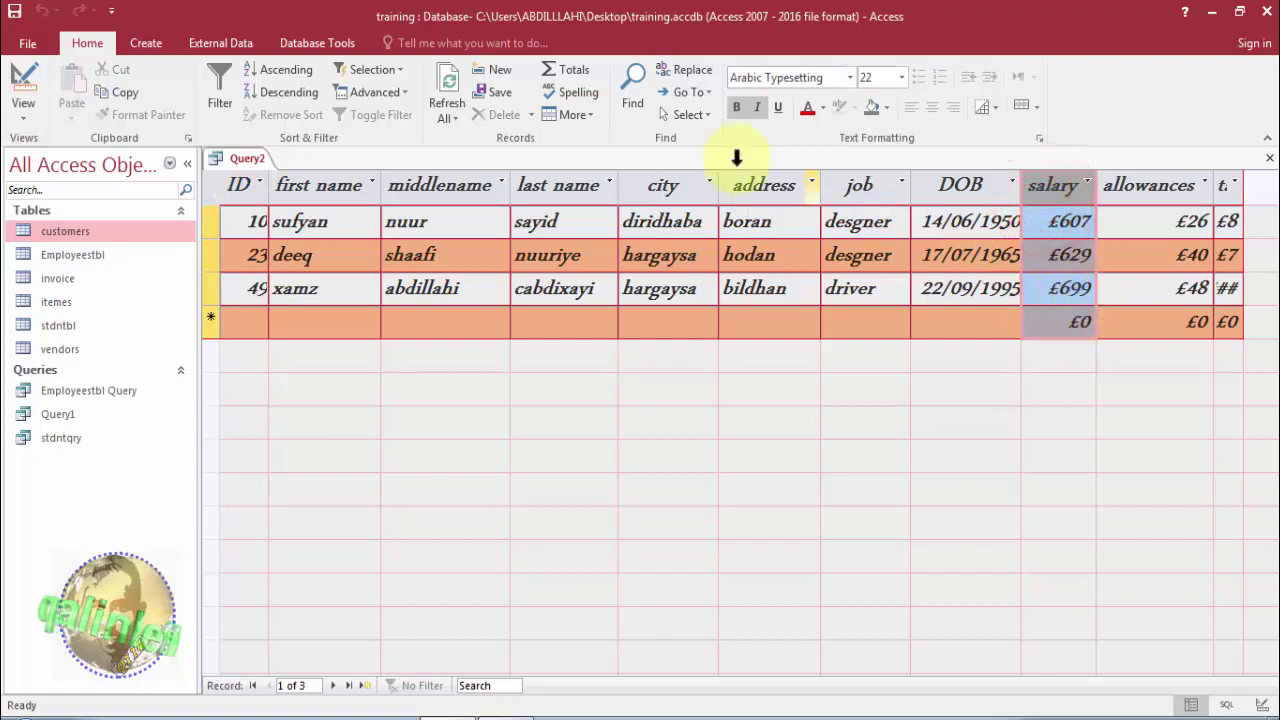
# Return to the query design and delete the salary field's Between criterion.
pyautogui.click(31, 78)
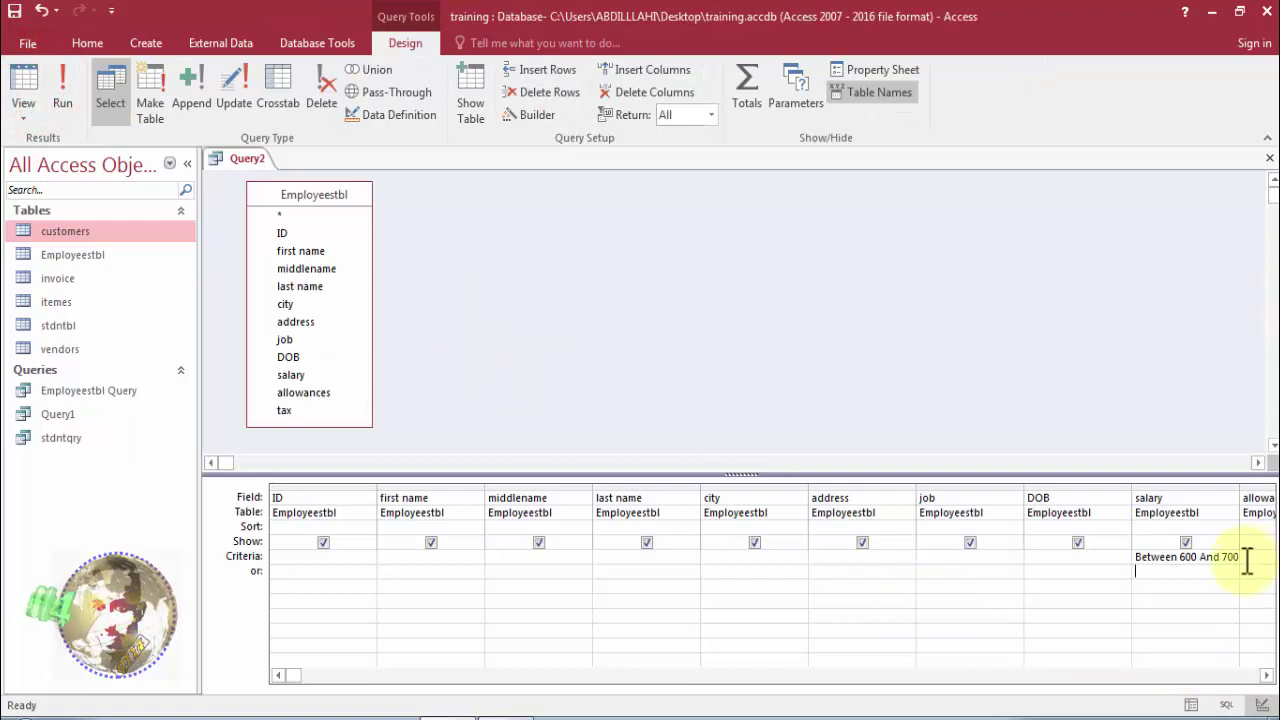
pyautogui.moveTo(1242, 557); pyautogui.dragTo(1128, 557)
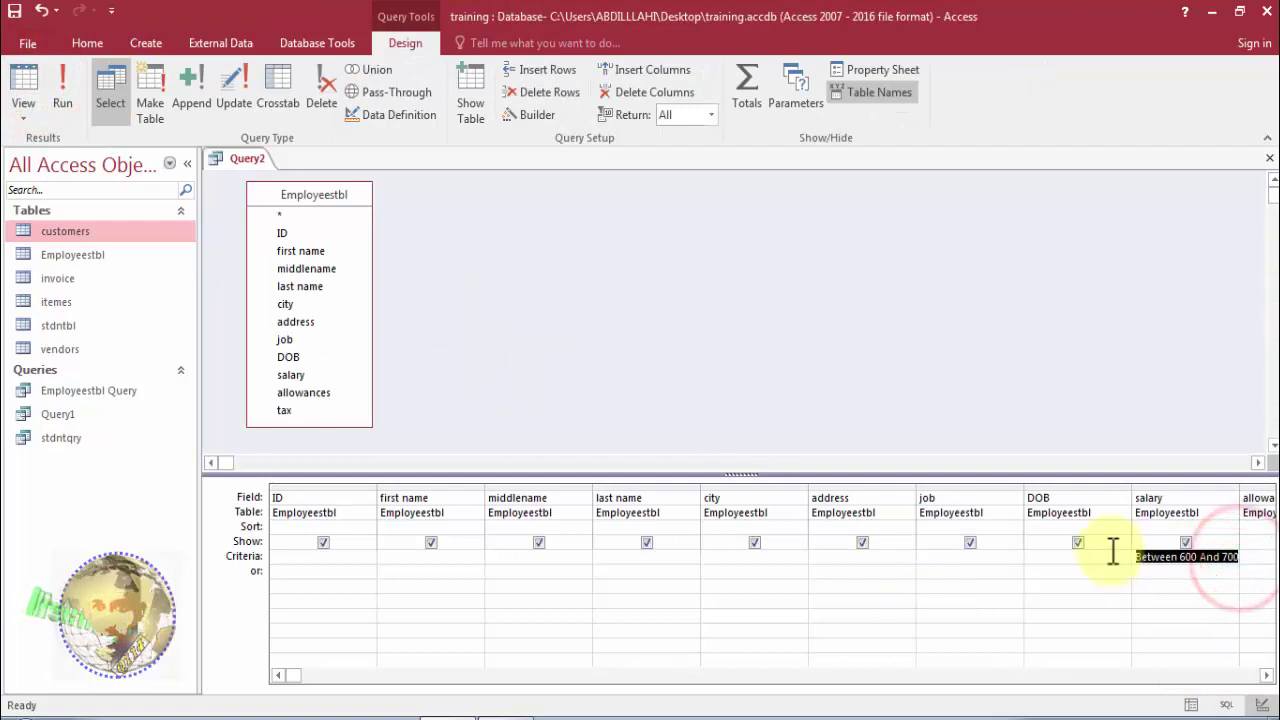
pyautogui.press('Delete')
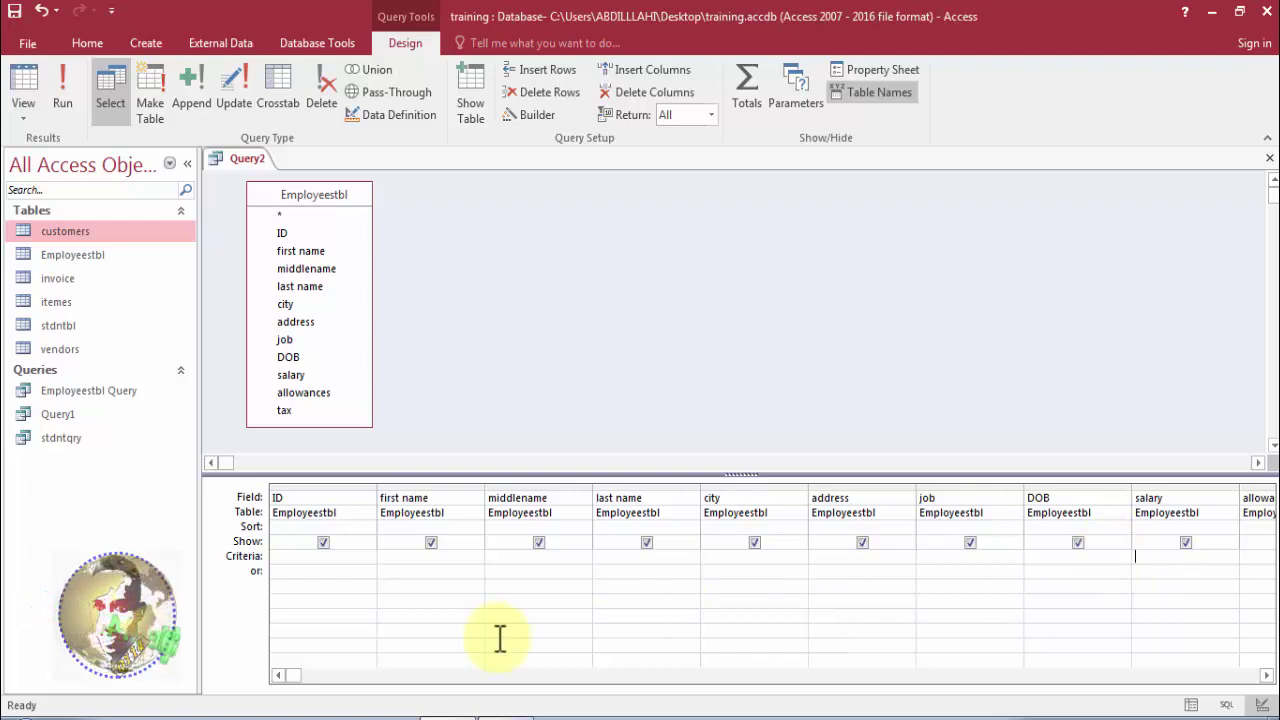
# Enter an employee's first name as the first name field's criterion and display the query results.
pyautogui.click(407, 560)
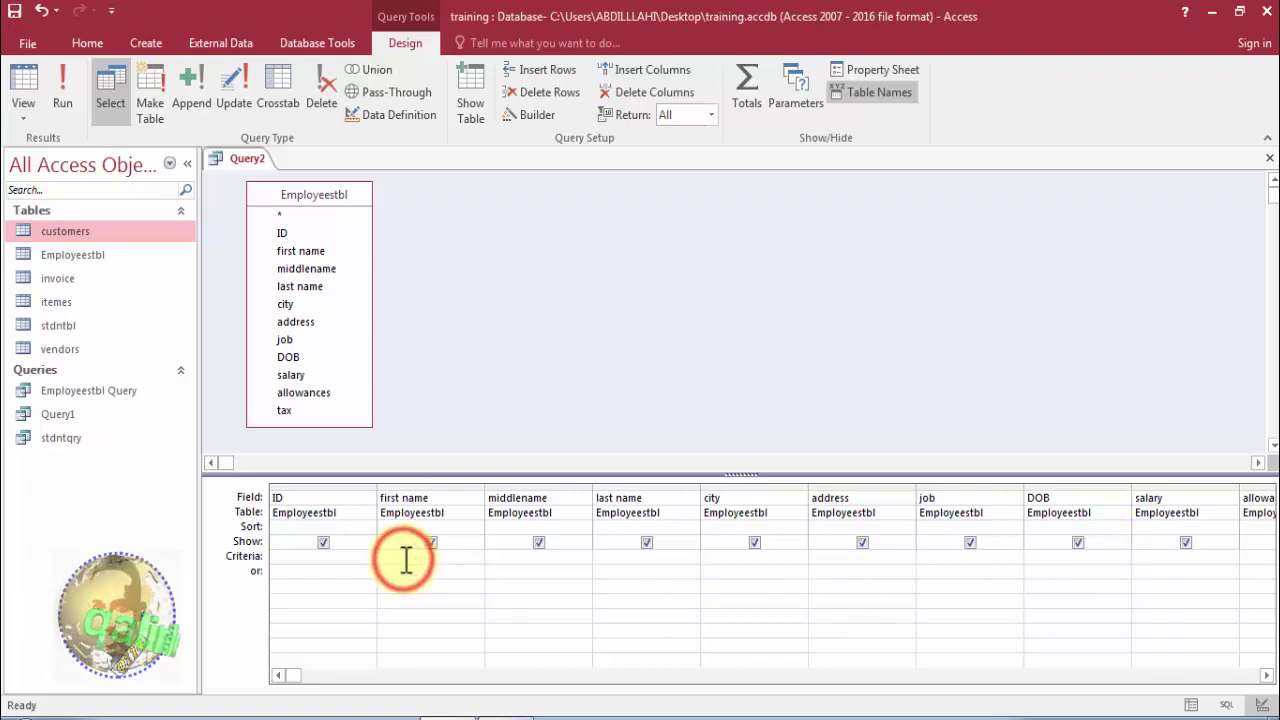
pyautogui.click(271, 557)
pyautogui.click(412, 560)
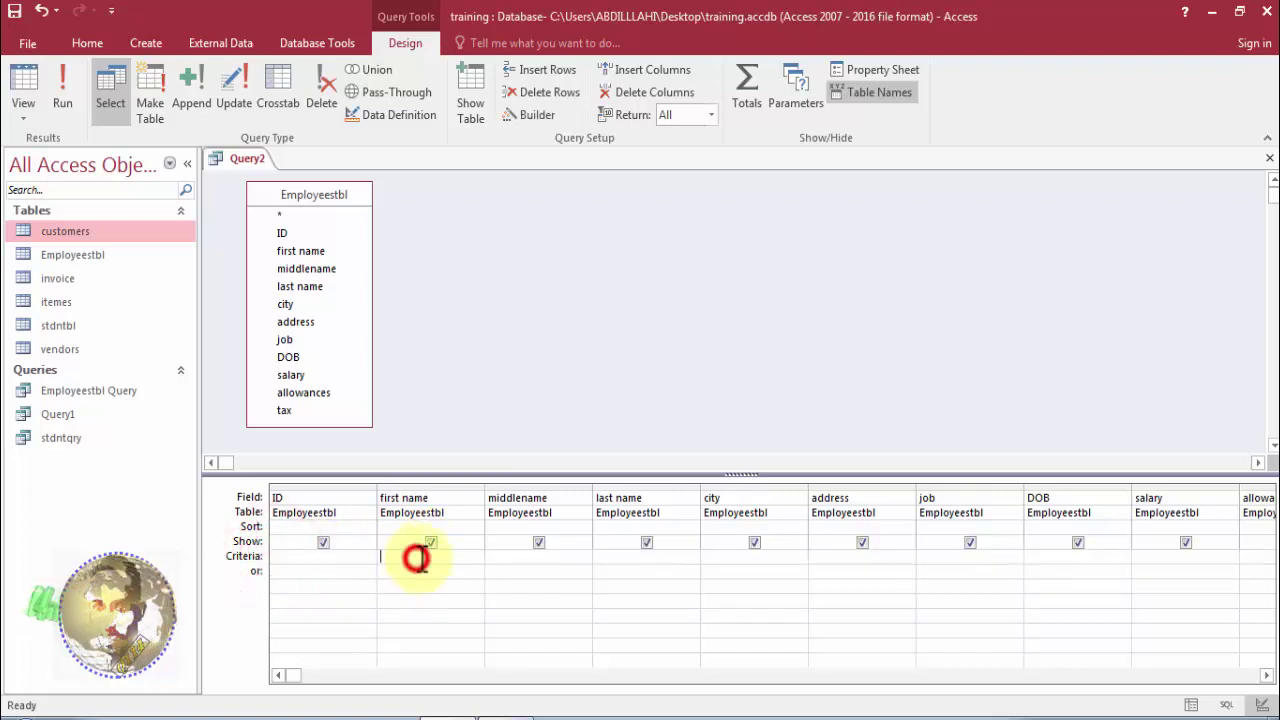
pyautogui.click(497, 558)
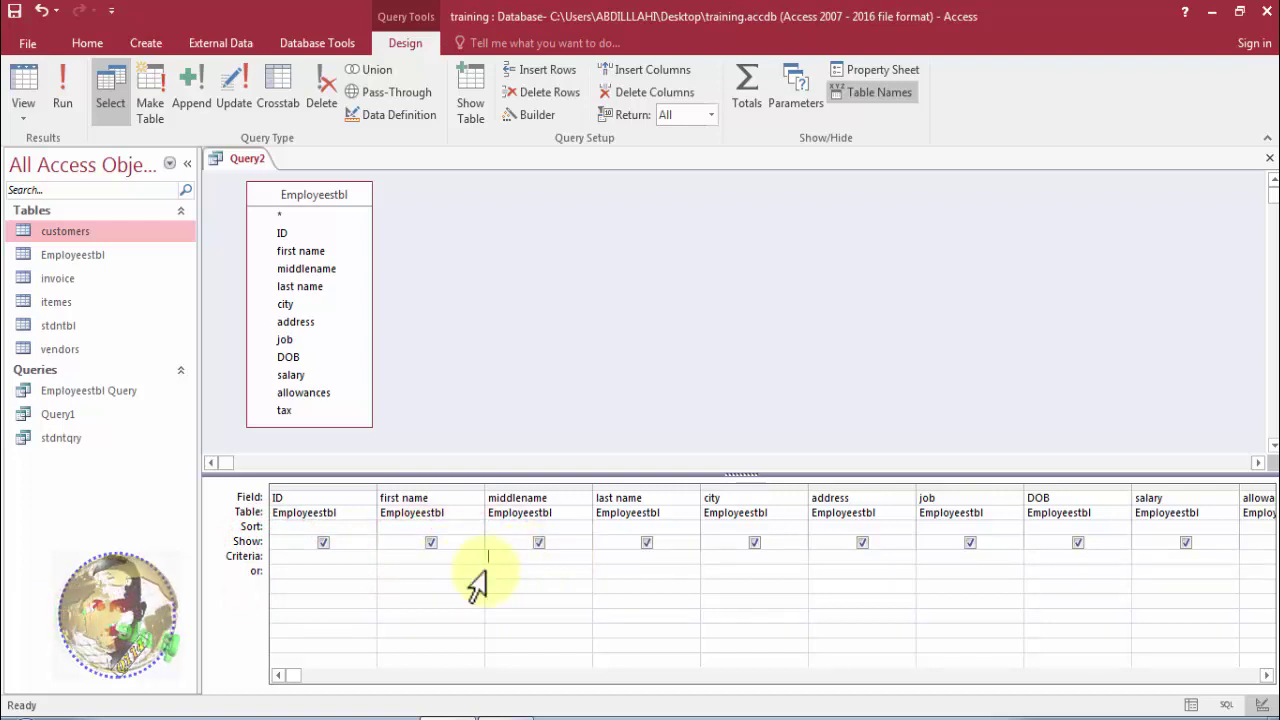
pyautogui.click(448, 557)
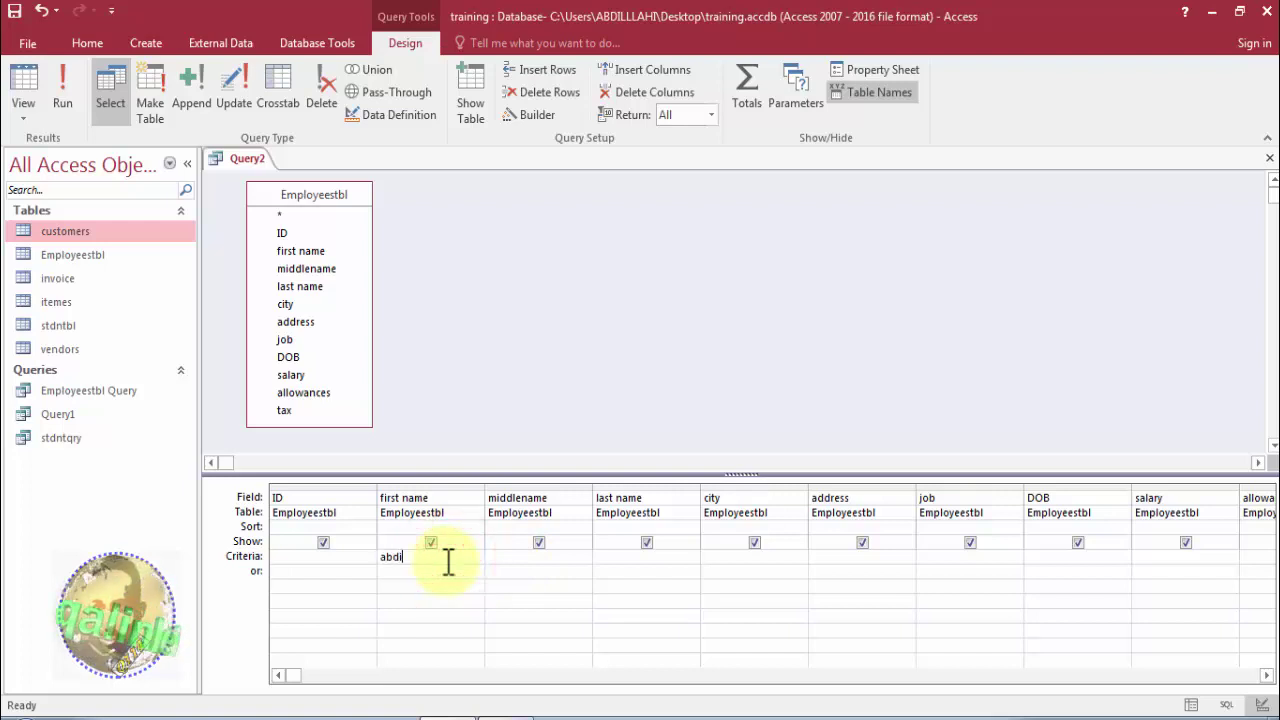
pyautogui.click(440, 572)
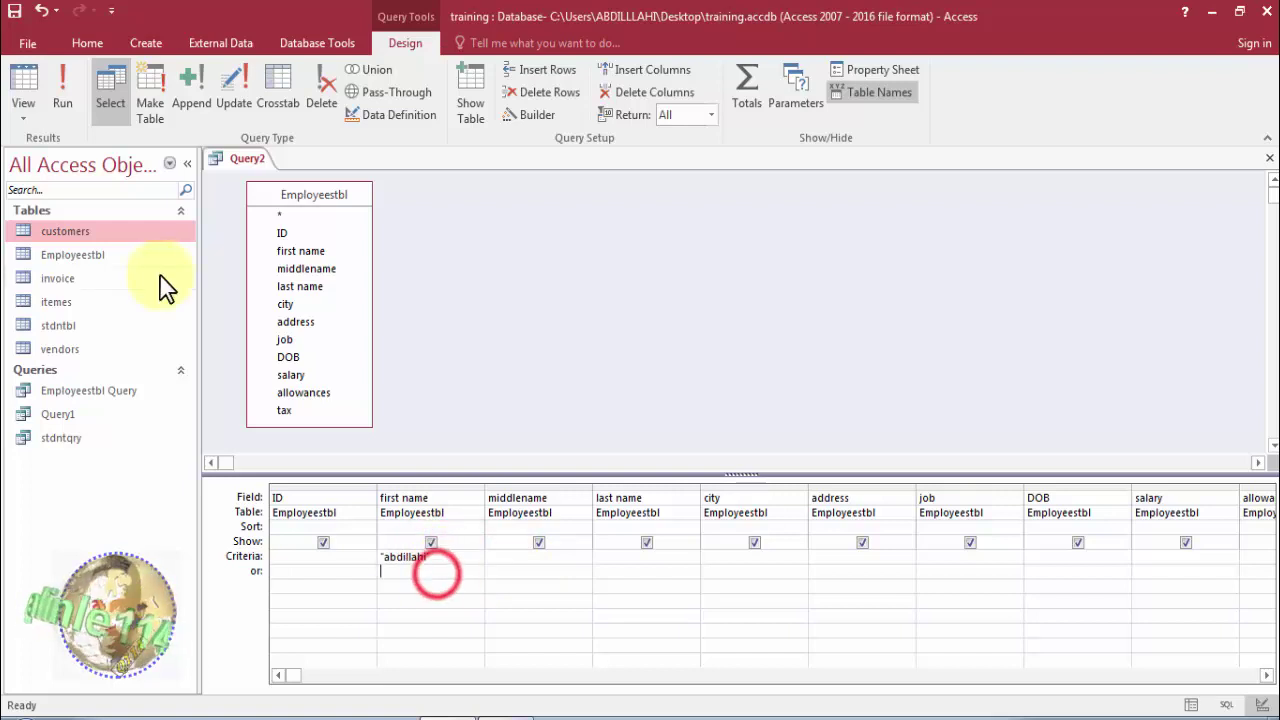
pyautogui.click(30, 98)
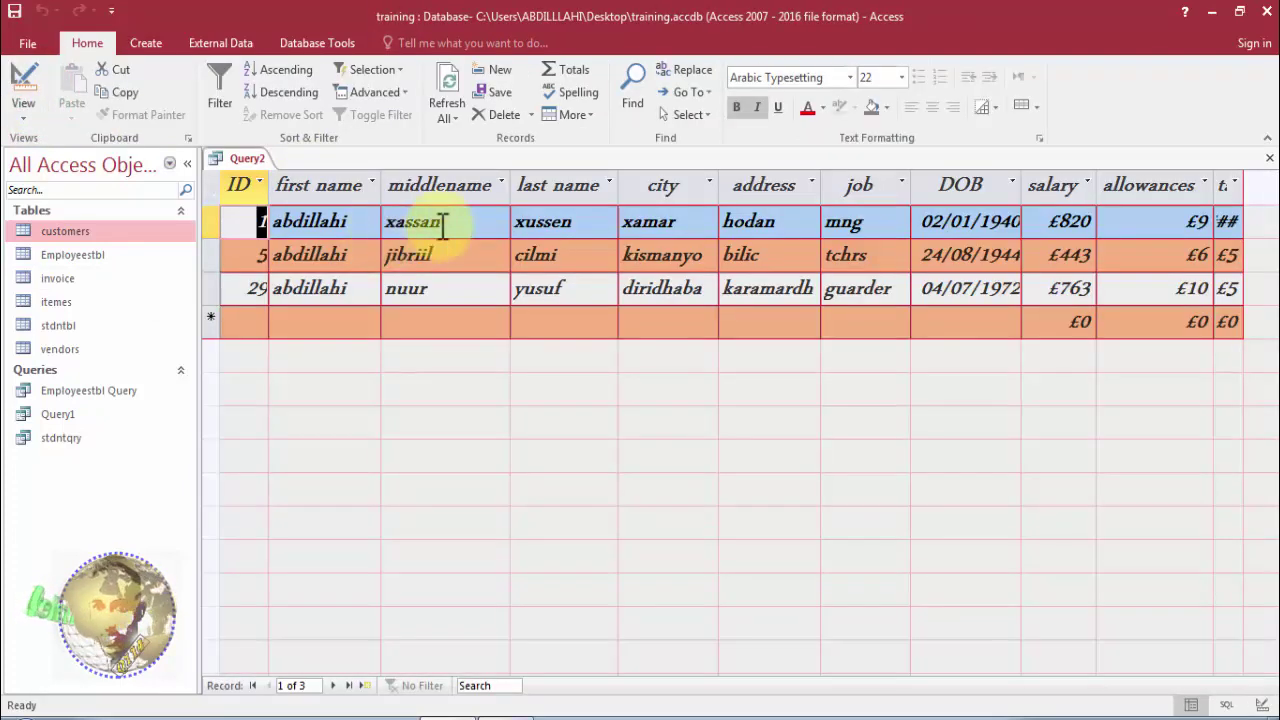
# Return to the query design, add xamar as the city criterion in the same criteria row and display the results.
pyautogui.click(30, 90)
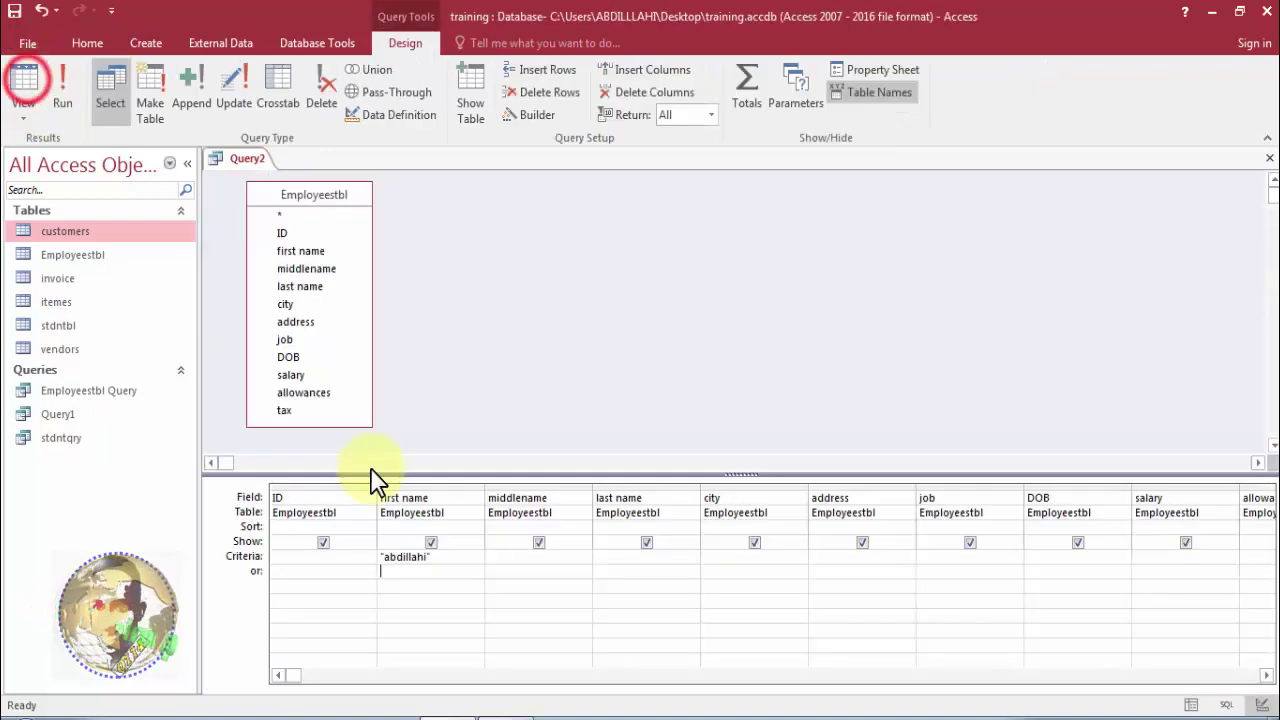
pyautogui.click(733, 556)
pyautogui.write('xamar')
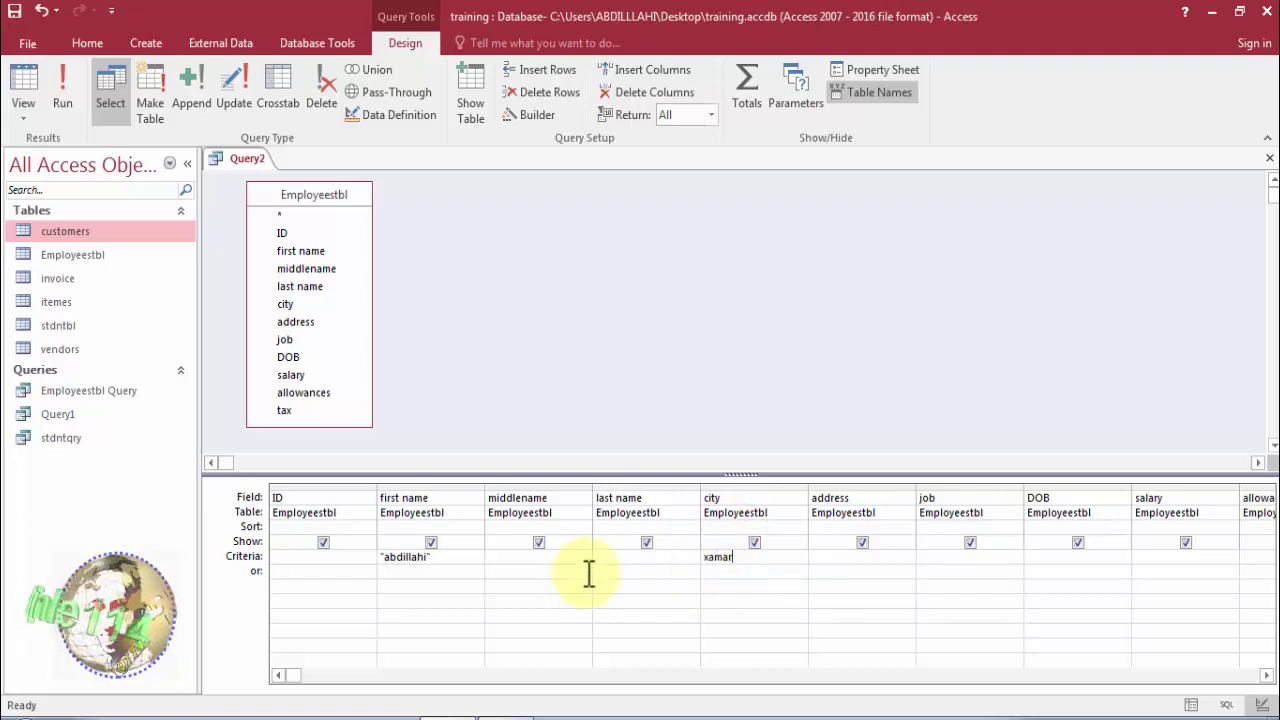
pyautogui.click(272, 559)
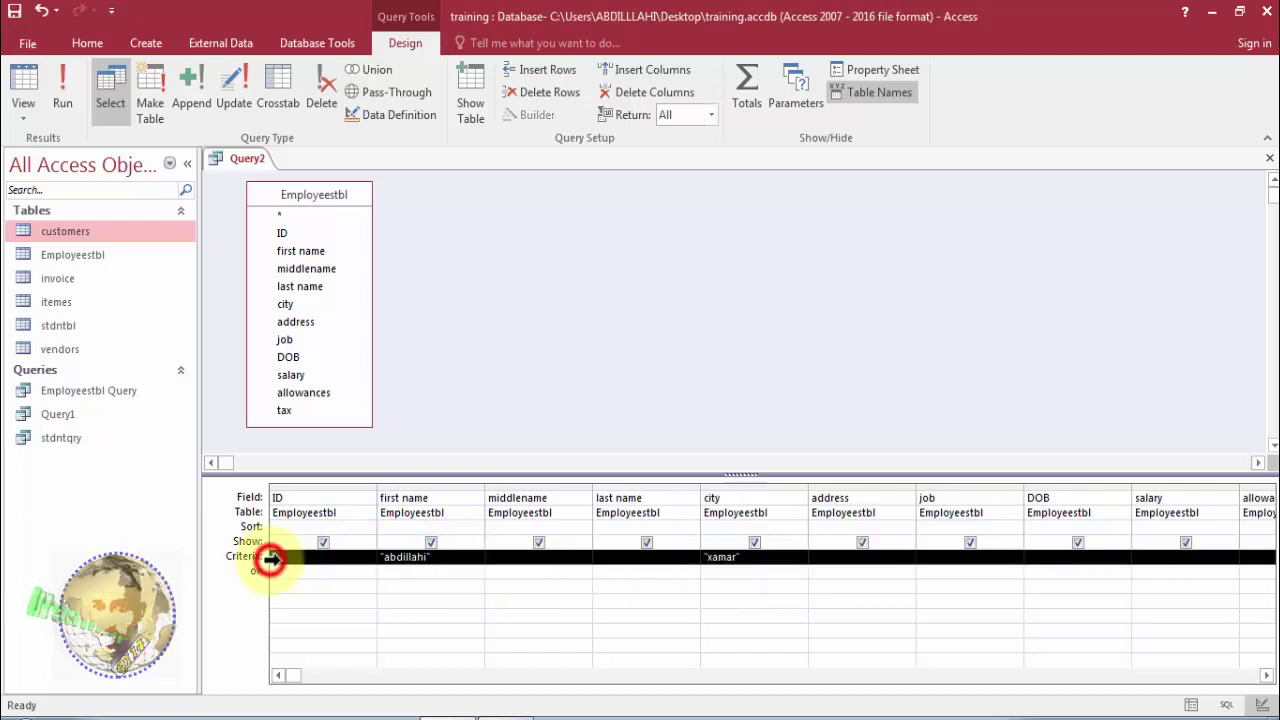
pyautogui.click(638, 558)
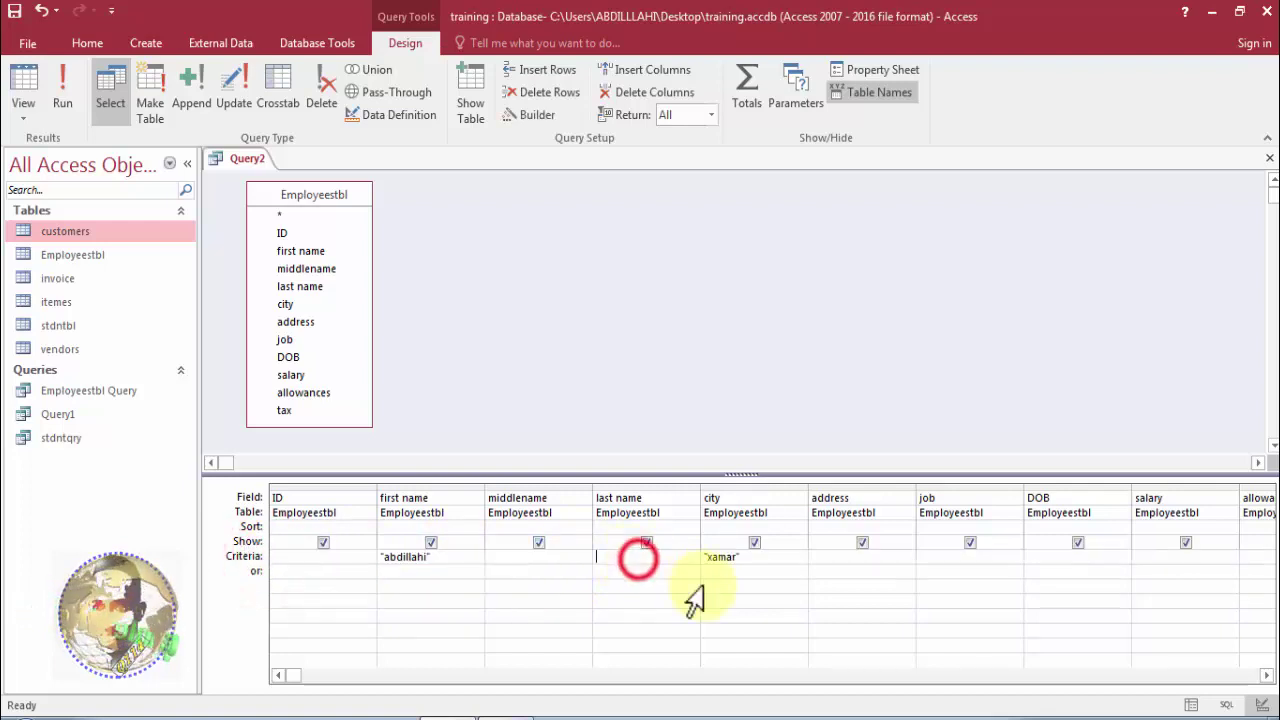
pyautogui.click(24, 82)
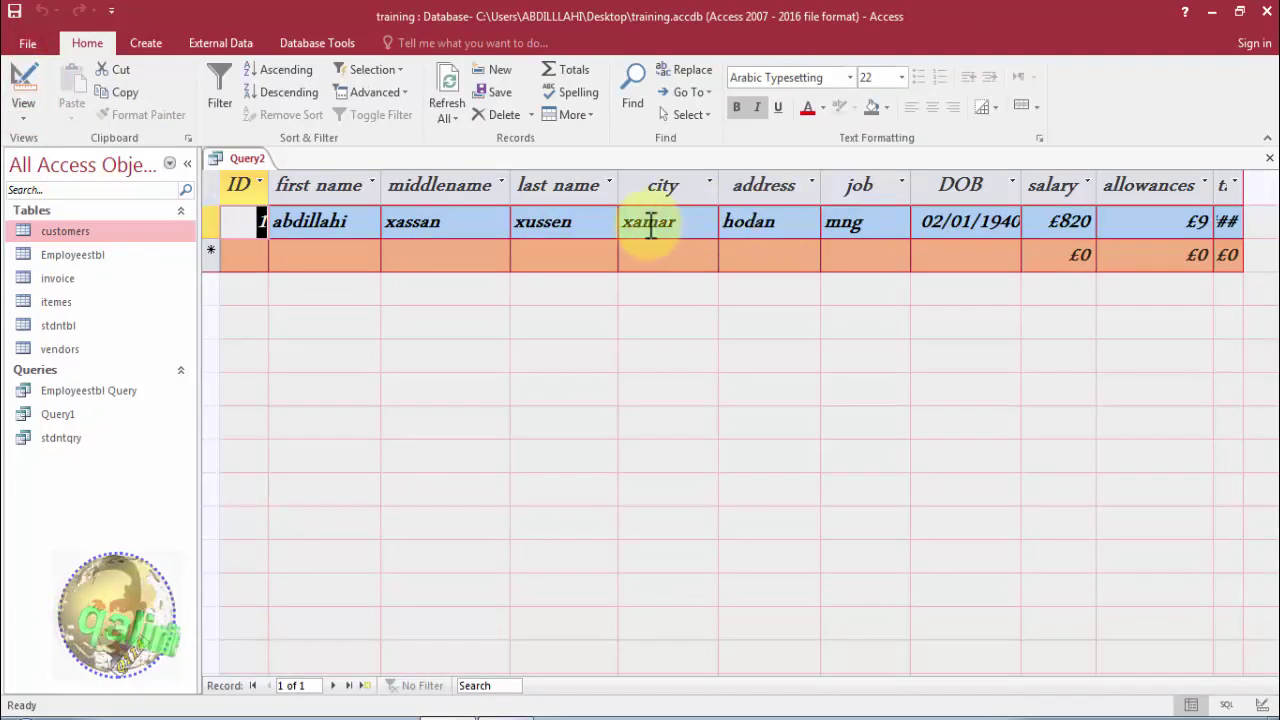
# Return to the query design and clear the city criterion, keeping the first name criterion.
pyautogui.click(37, 82)
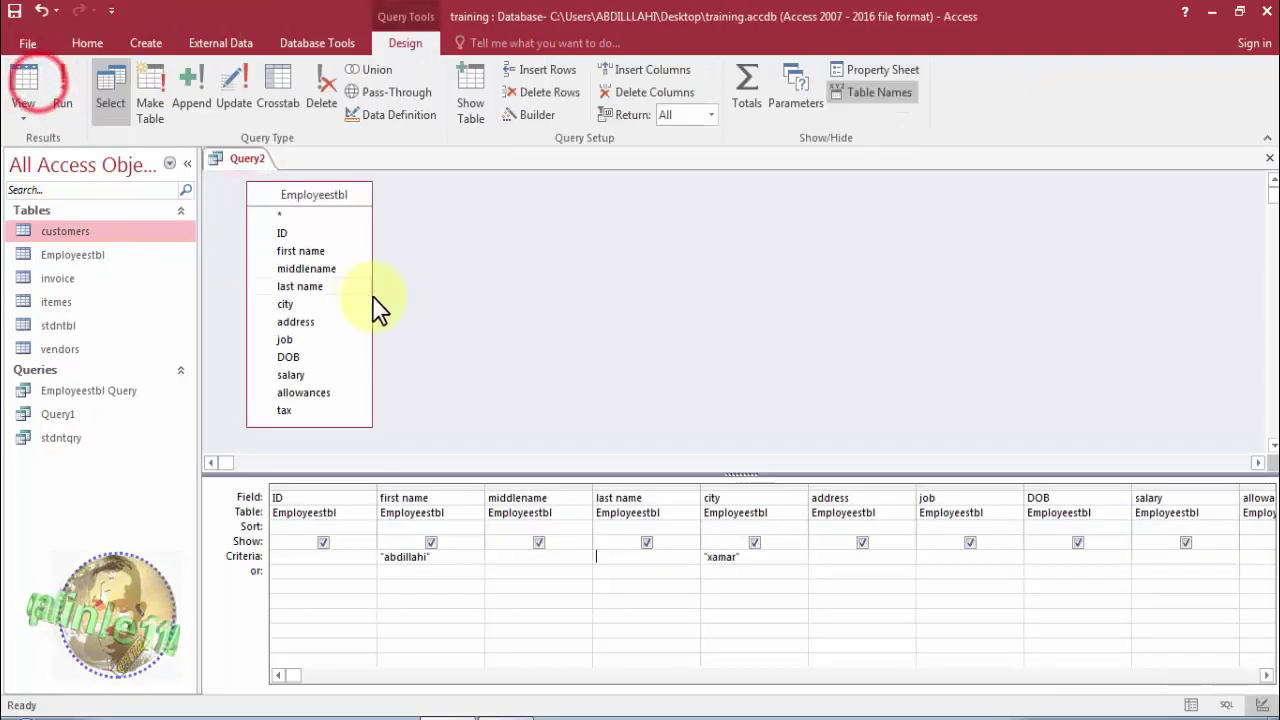
pyautogui.moveTo(746, 558); pyautogui.dragTo(714, 562)
pyautogui.press('BackSpace')
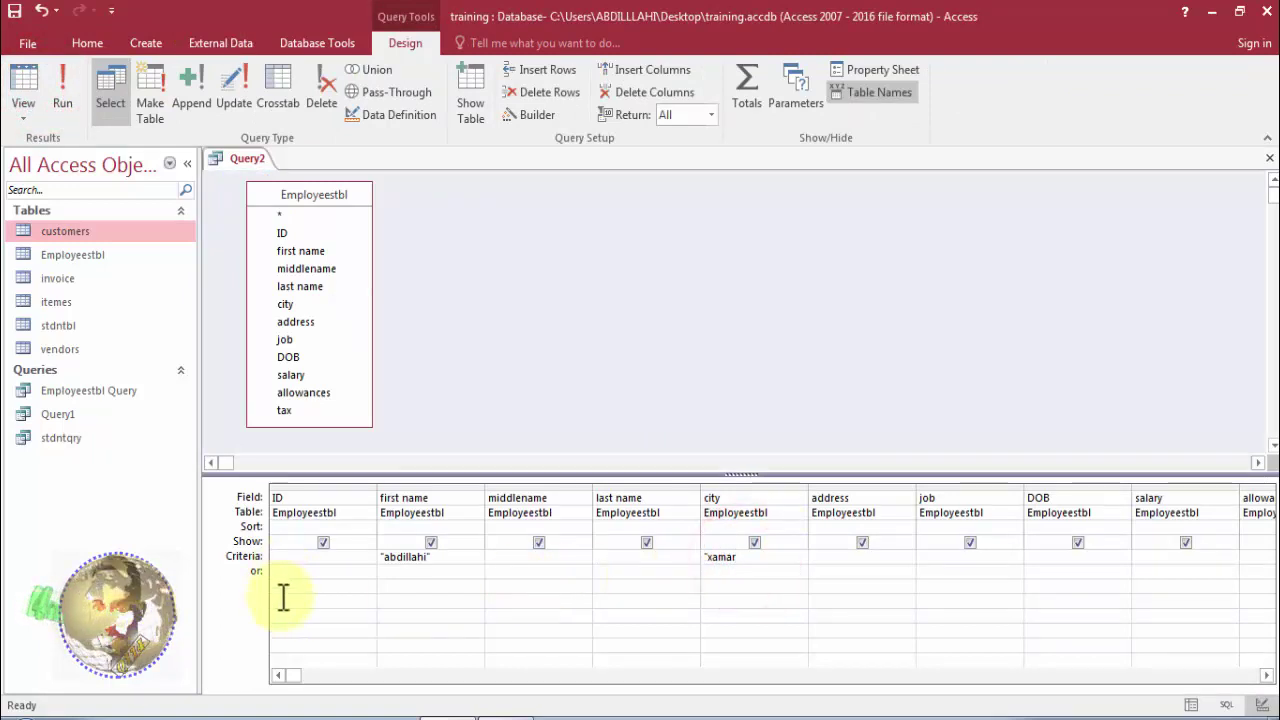
pyautogui.click(424, 575)
pyautogui.click(656, 428)
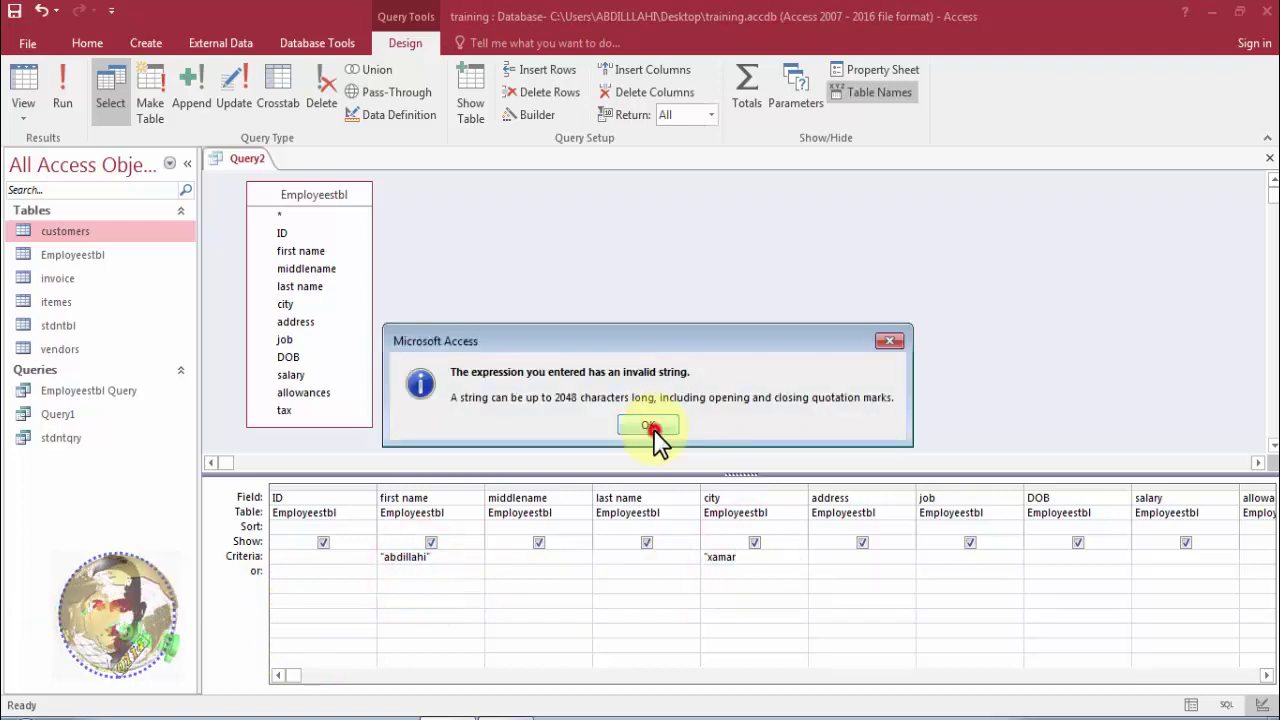
pyautogui.press('BackSpace')
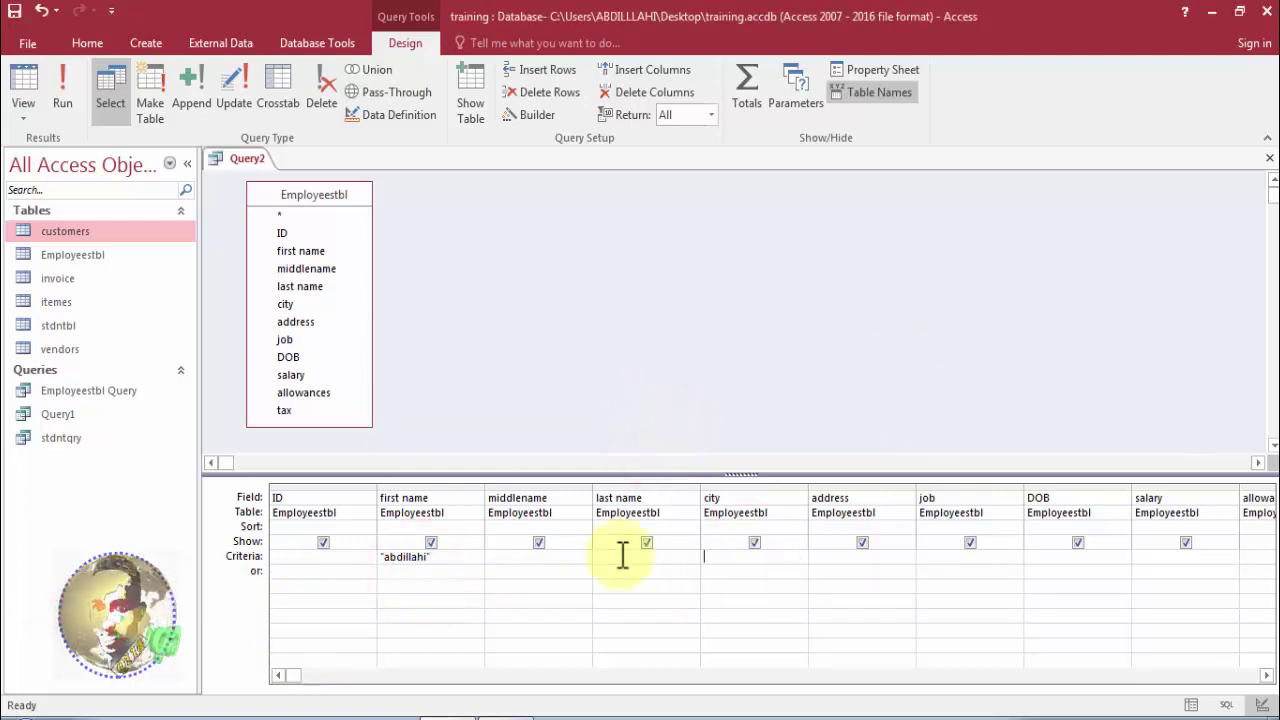
# Add a second employee first name as an OR criterion for the first name field and display the query results.
pyautogui.click(396, 572)
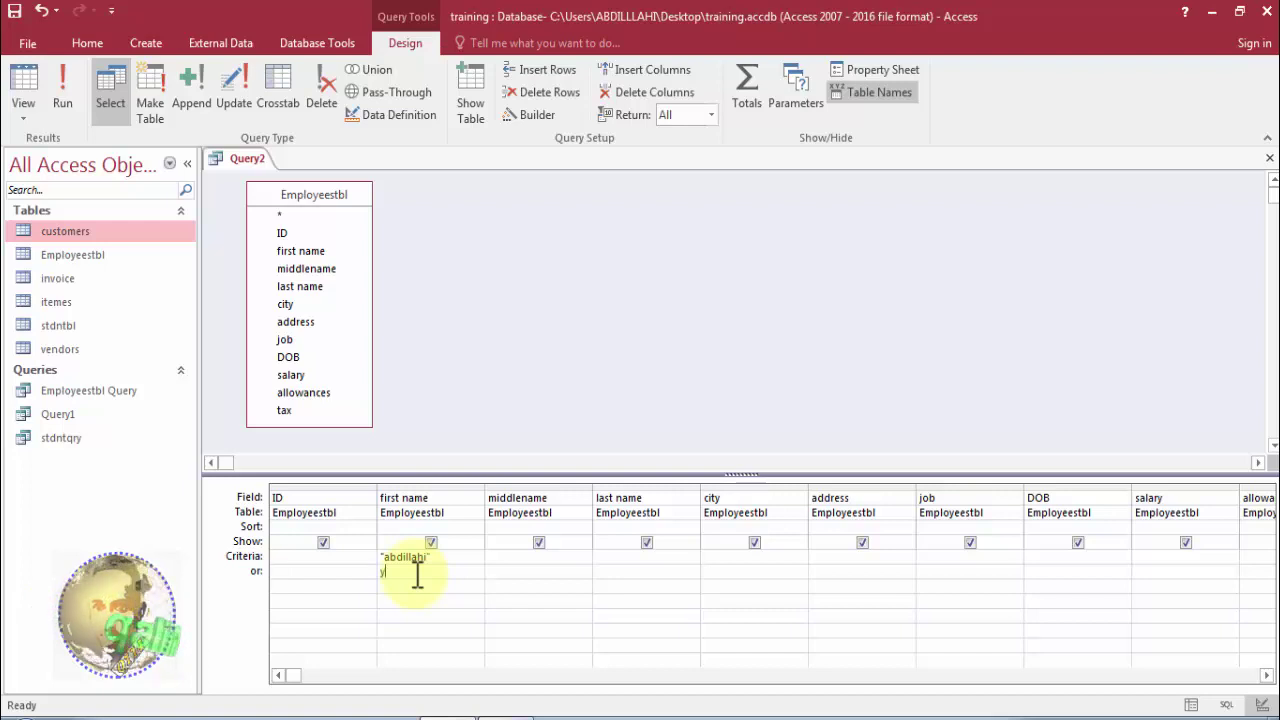
pyautogui.click(409, 590)
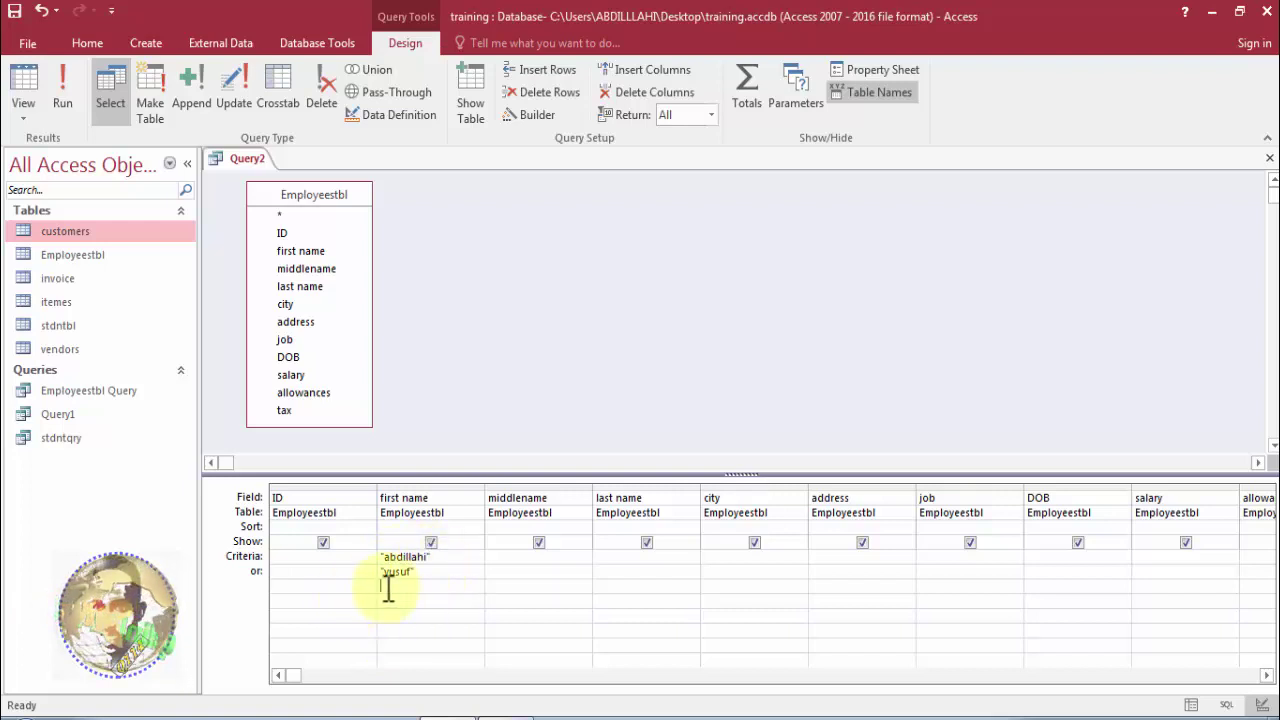
pyautogui.click(25, 90)
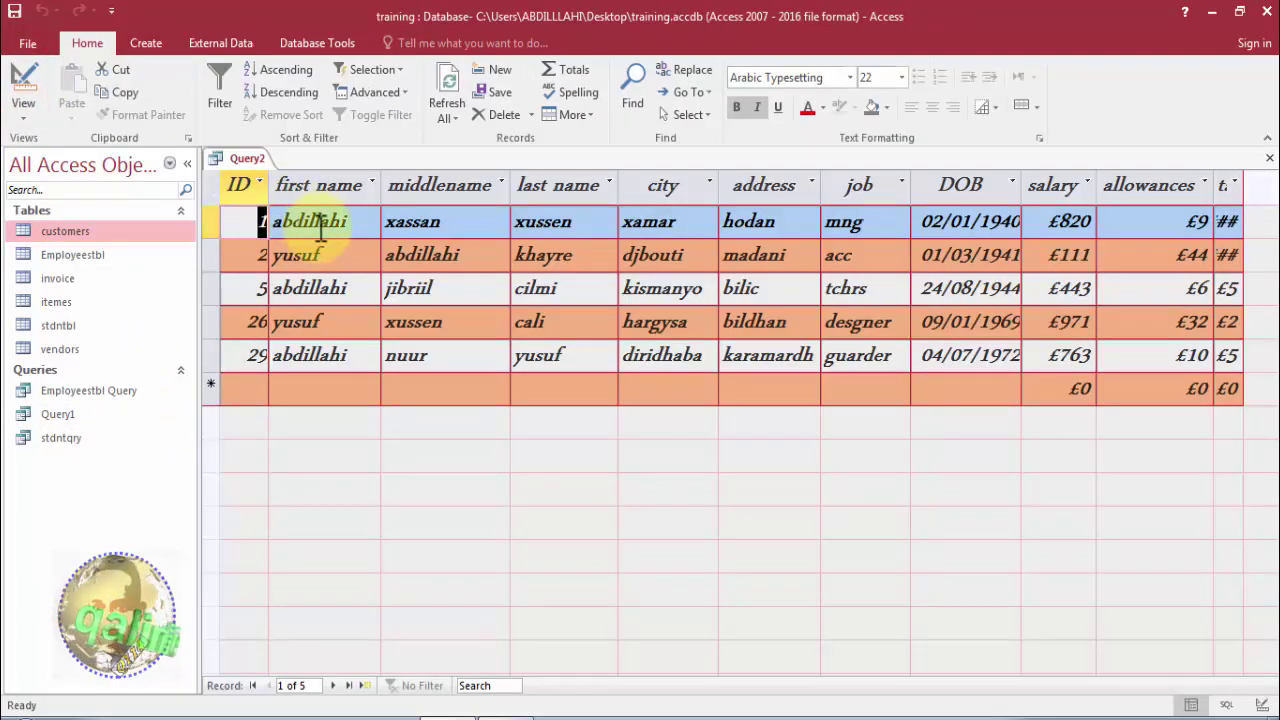
pyautogui.click(320, 224)
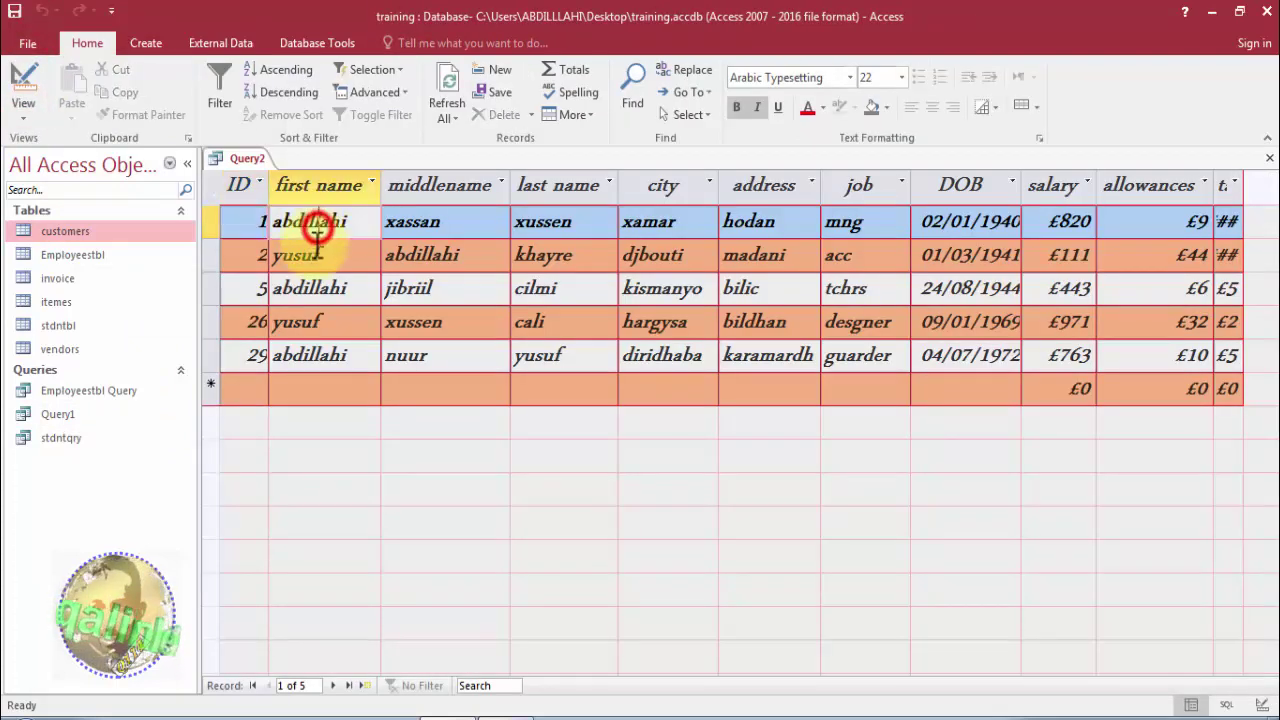
# Return to the query design and delete both first name criteria.
pyautogui.click(25, 98)
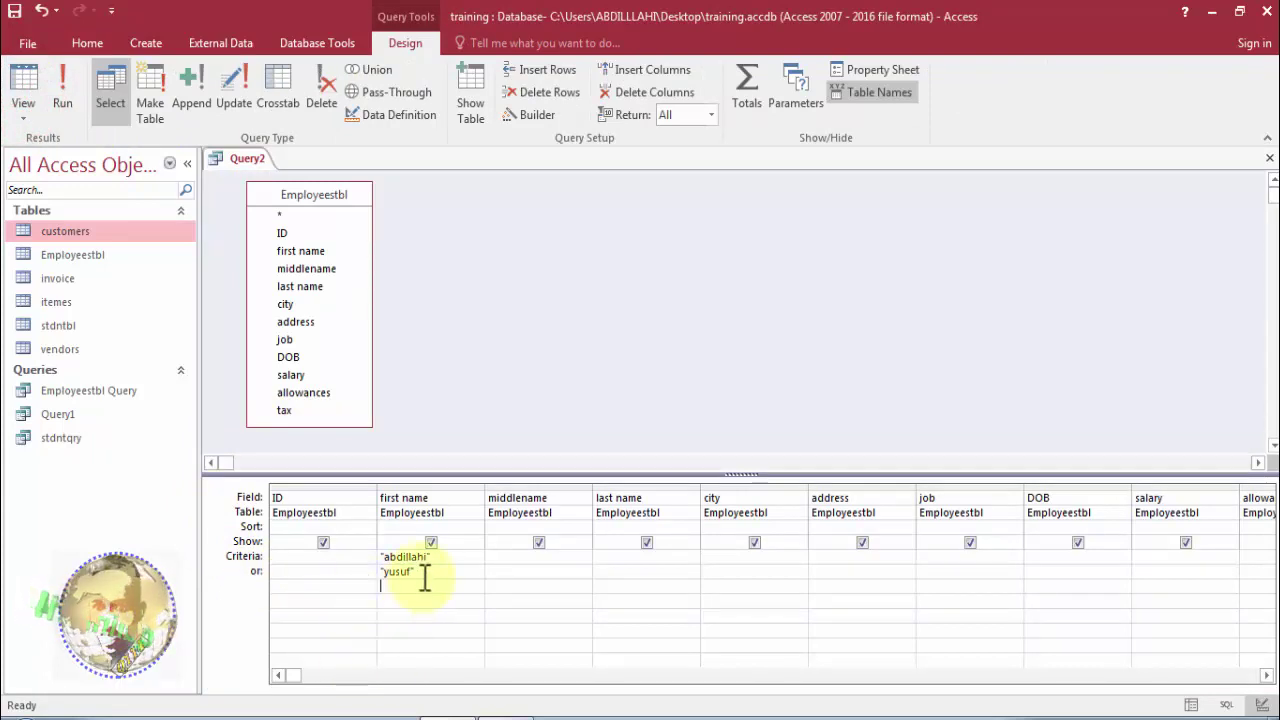
pyautogui.moveTo(418, 572); pyautogui.dragTo(342, 563)
pyautogui.press('Delete')
pyautogui.press('Delete')
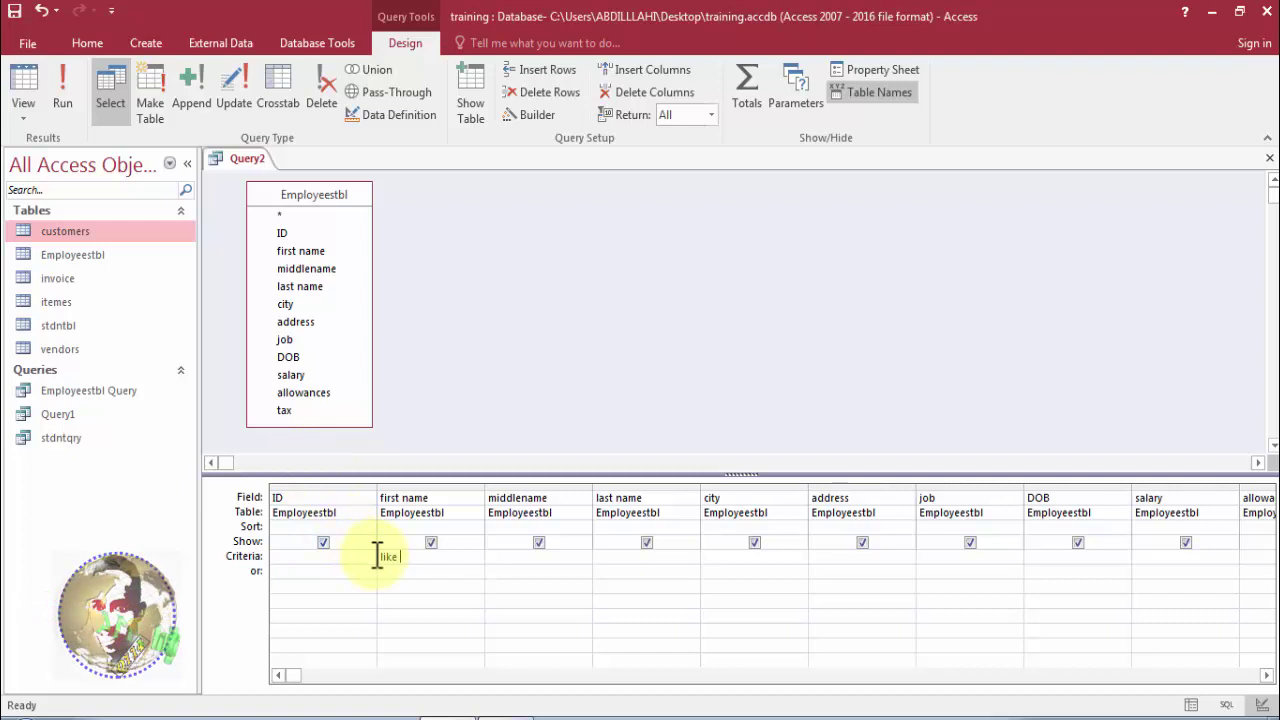
# Set the first name field's criterion to Like "a*" and display the query results.
pyautogui.write('a')
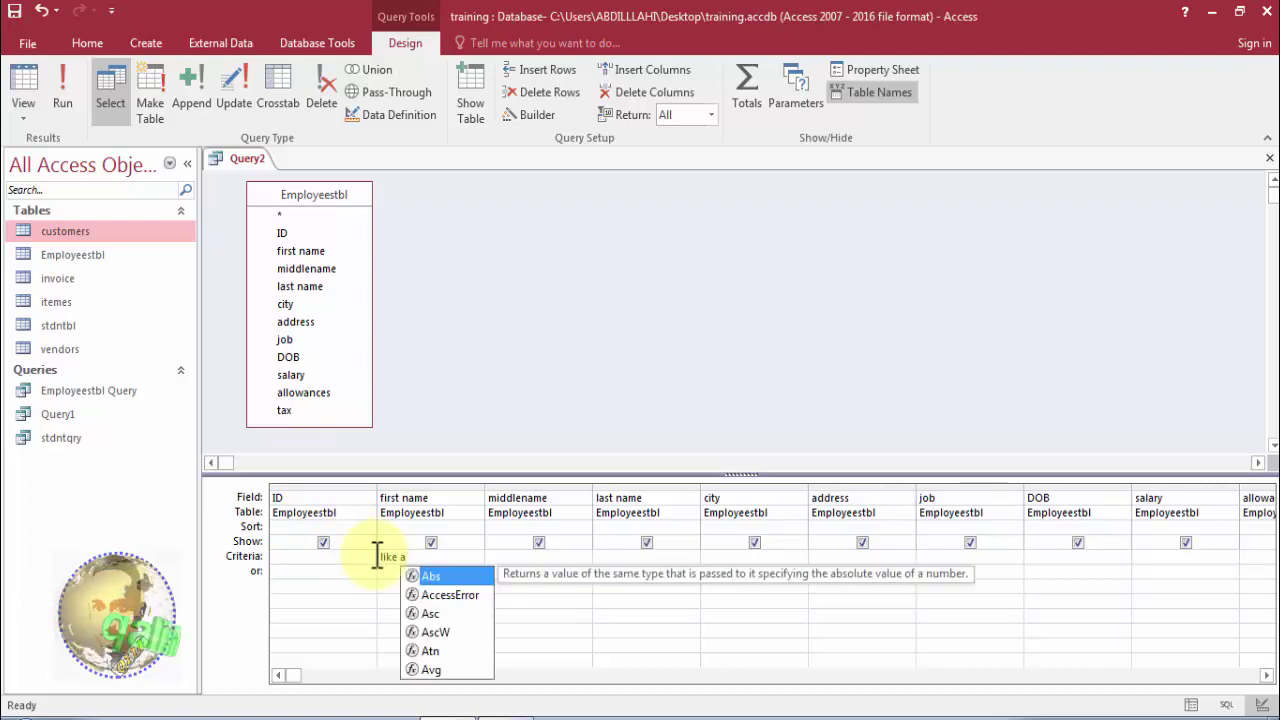
pyautogui.write('*')
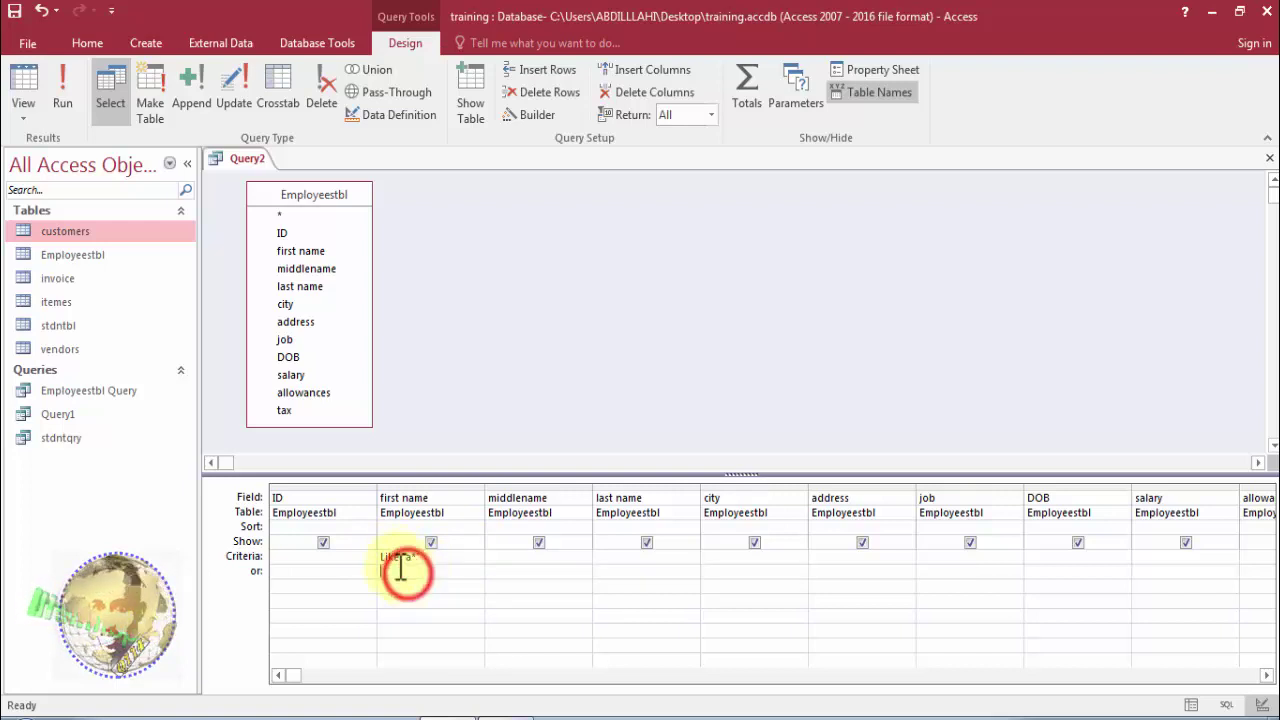
pyautogui.click(22, 104)
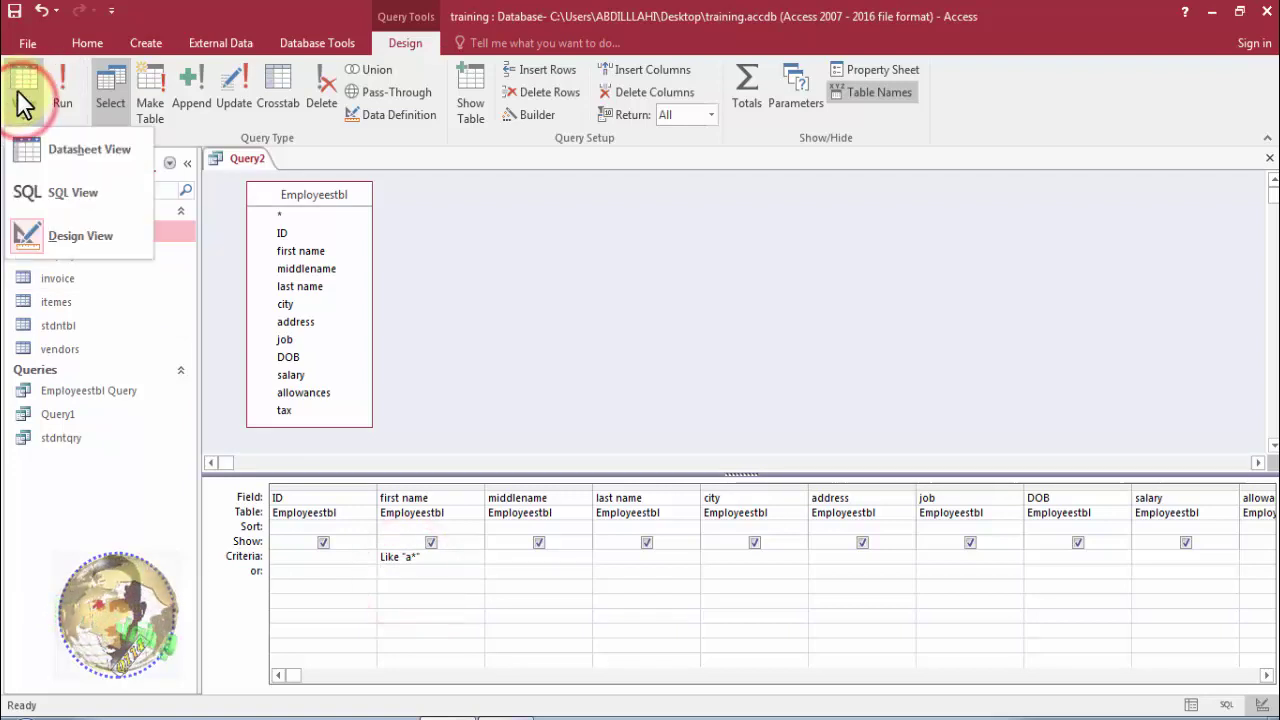
pyautogui.click(22, 100)
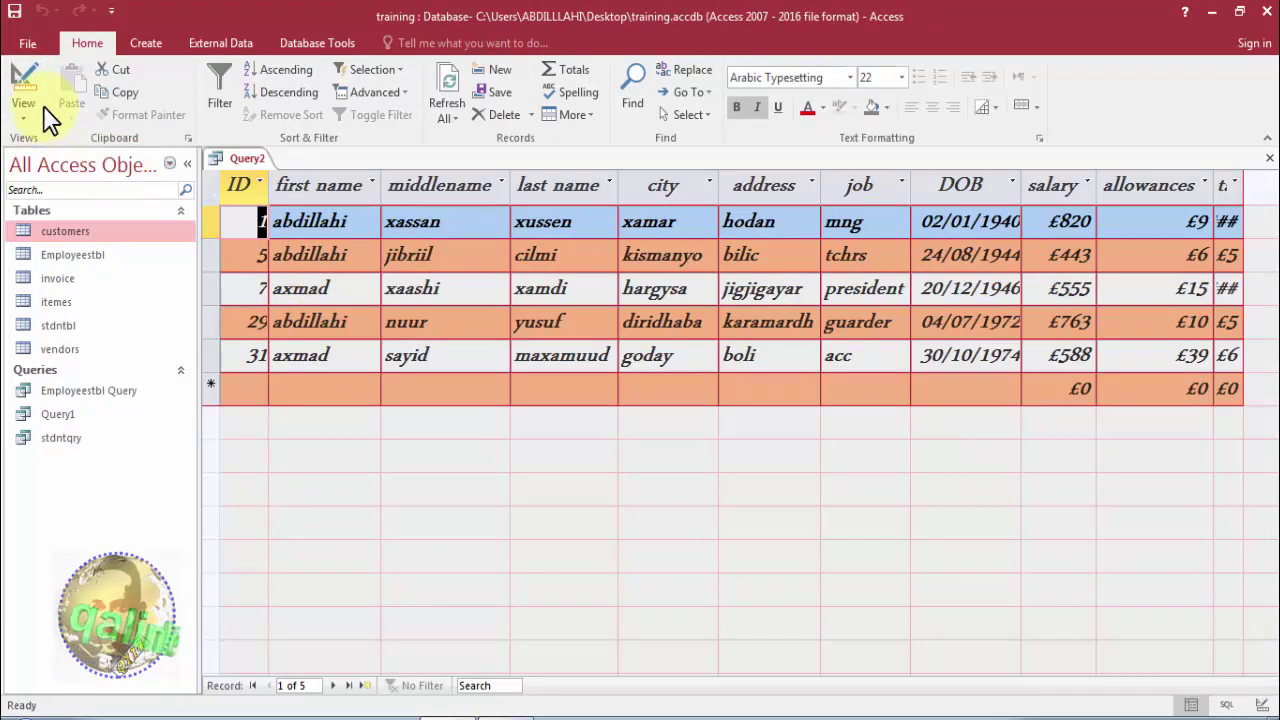
# Return to the query design, change the first name criterion to Like "i*" and display the results.
pyautogui.click(27, 80)
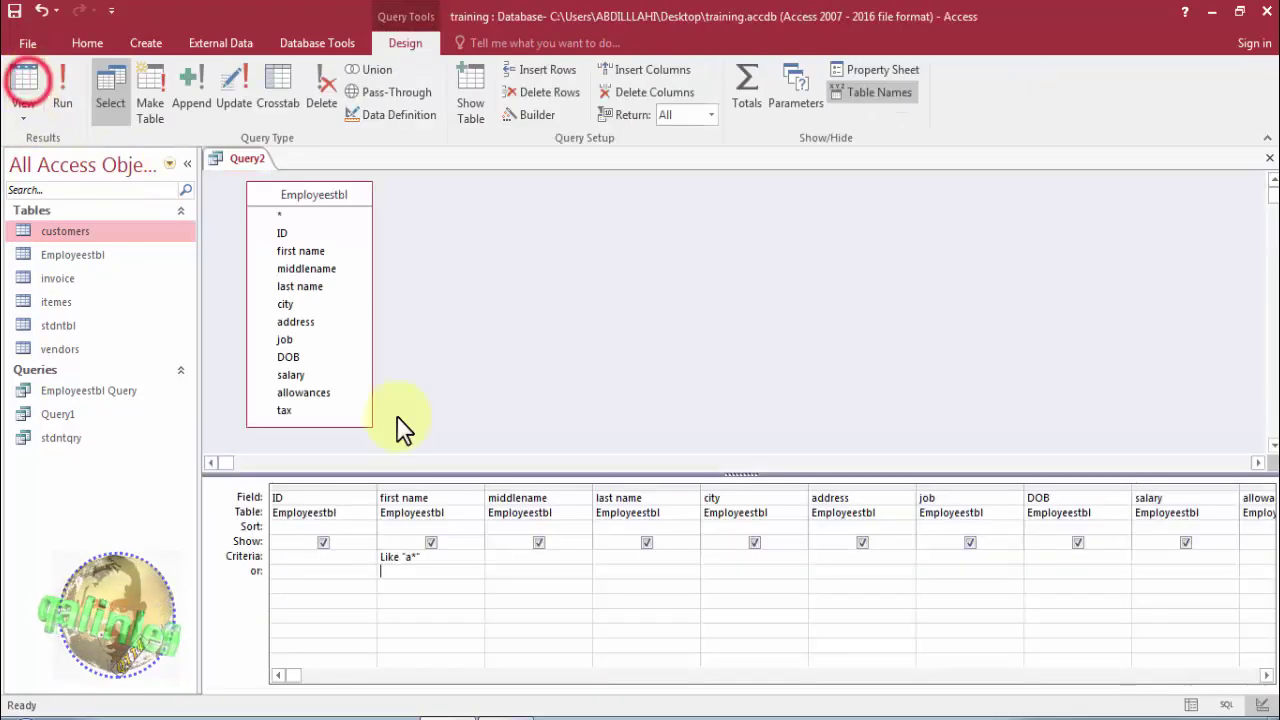
pyautogui.click(411, 557)
pyautogui.doubleClick(411, 557)
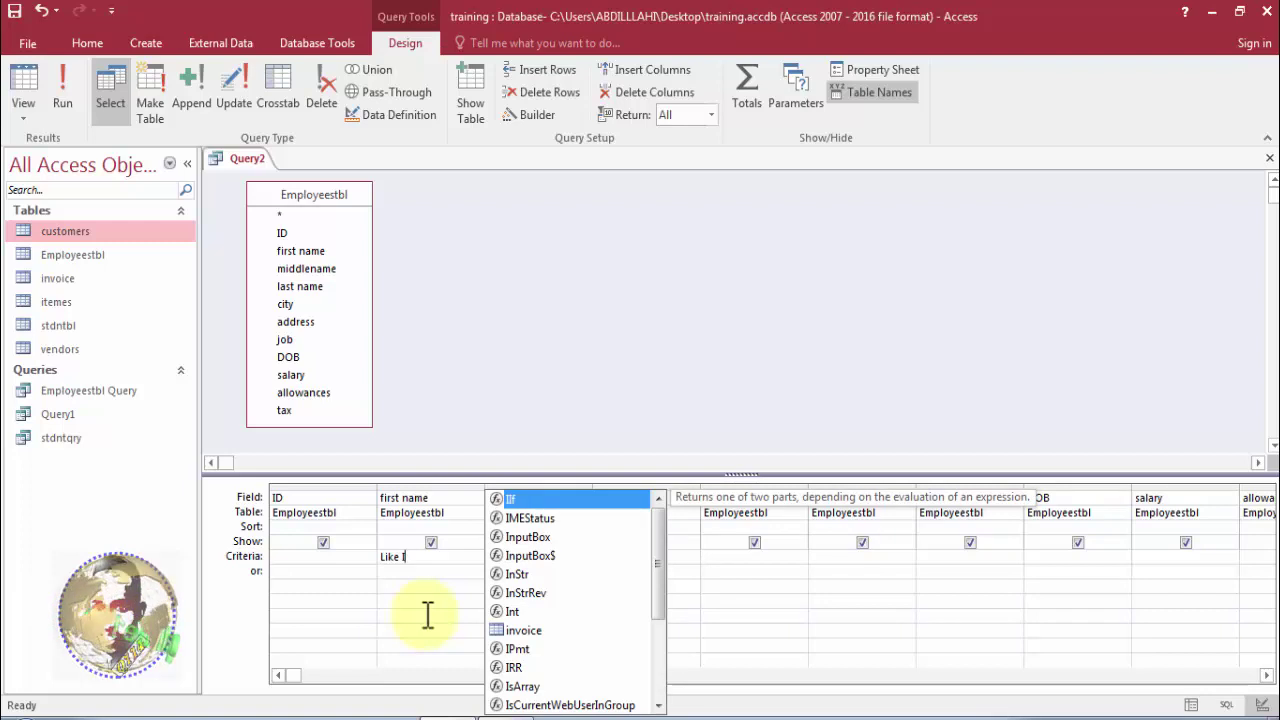
pyautogui.write('*')
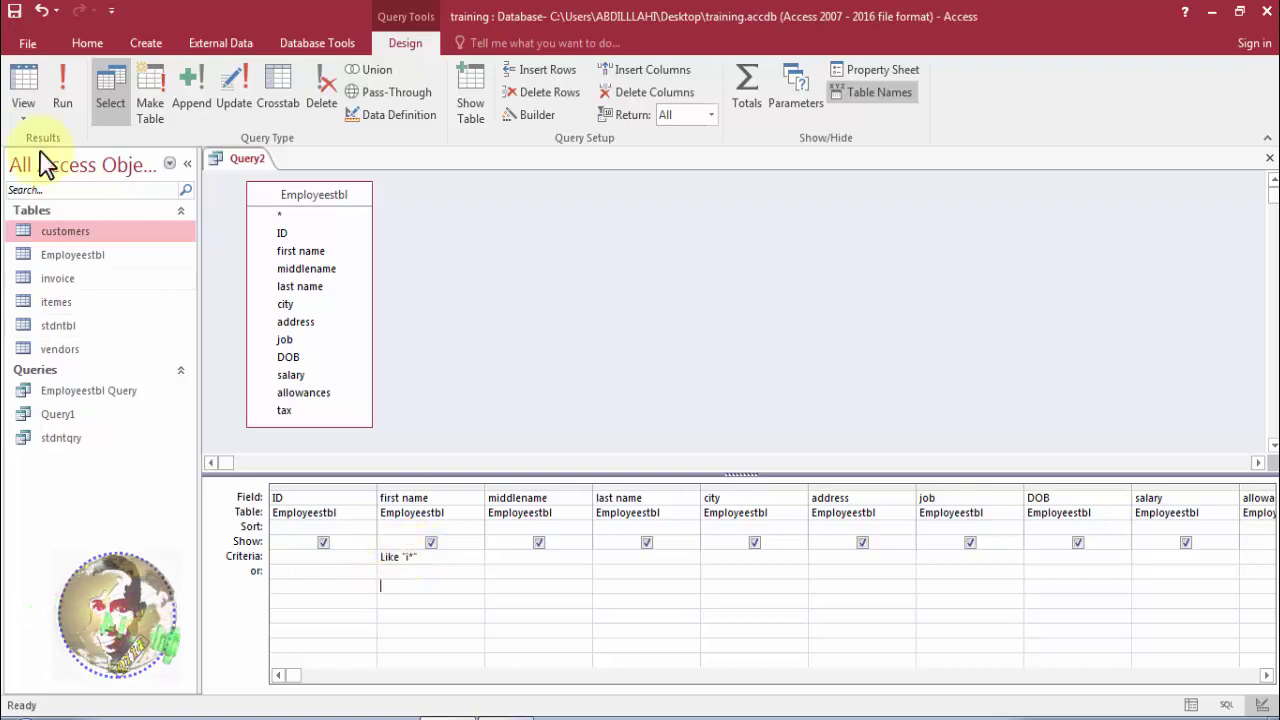
pyautogui.click(22, 85)
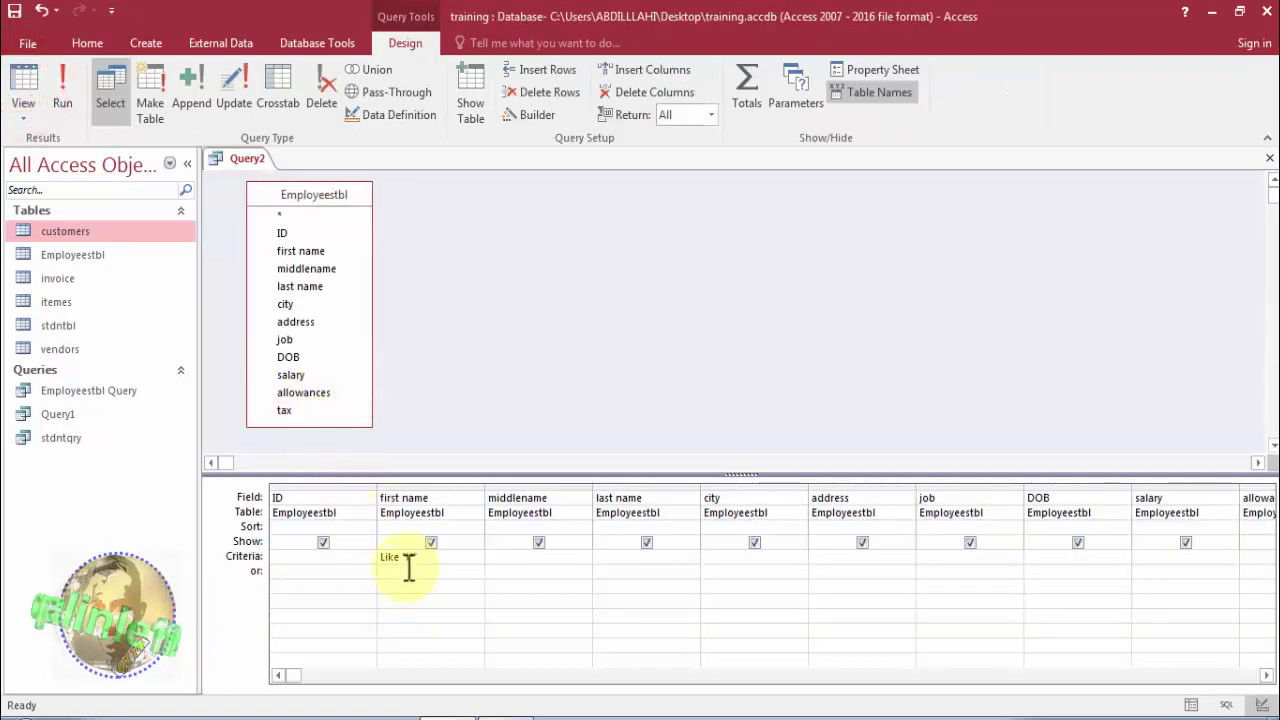
# Change the first name criterion to Like "*i" and display the query results.
pyautogui.click(410, 558)
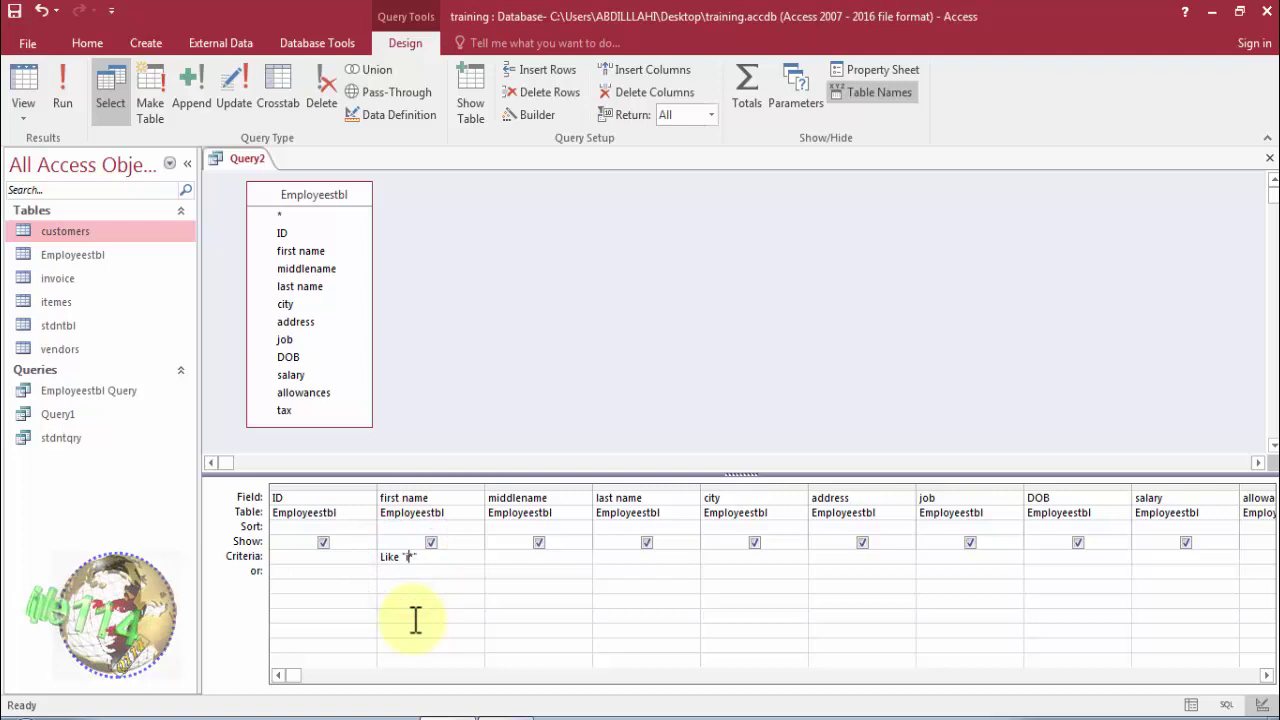
pyautogui.click(410, 555)
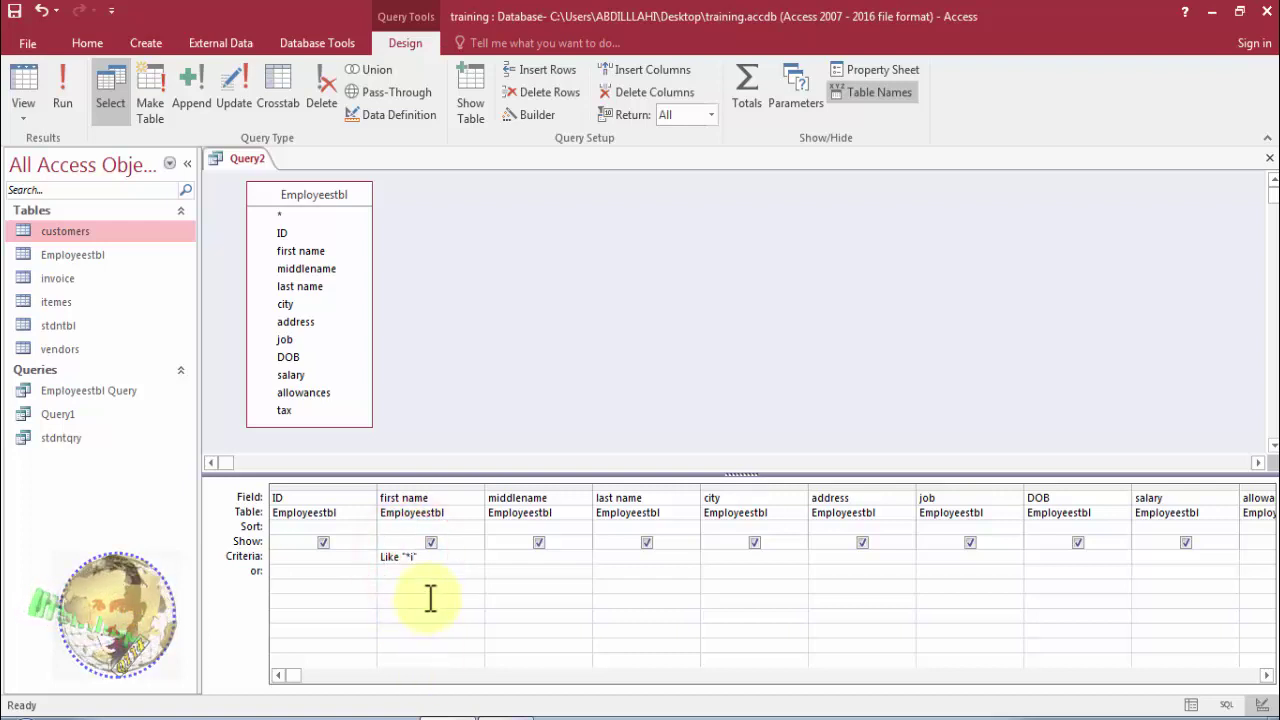
pyautogui.write('i')
pyautogui.click(22, 84)
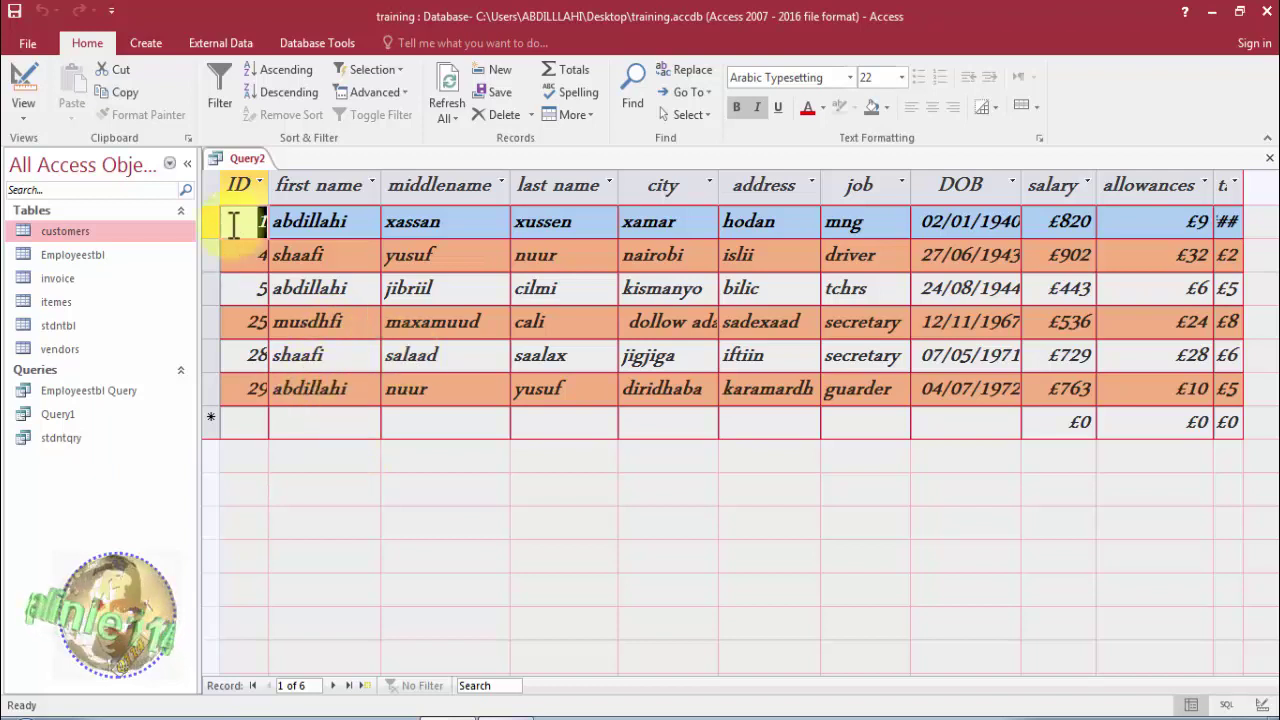
# Return to the query design and clear the Like criterion from the first name field.
pyautogui.click(30, 75)
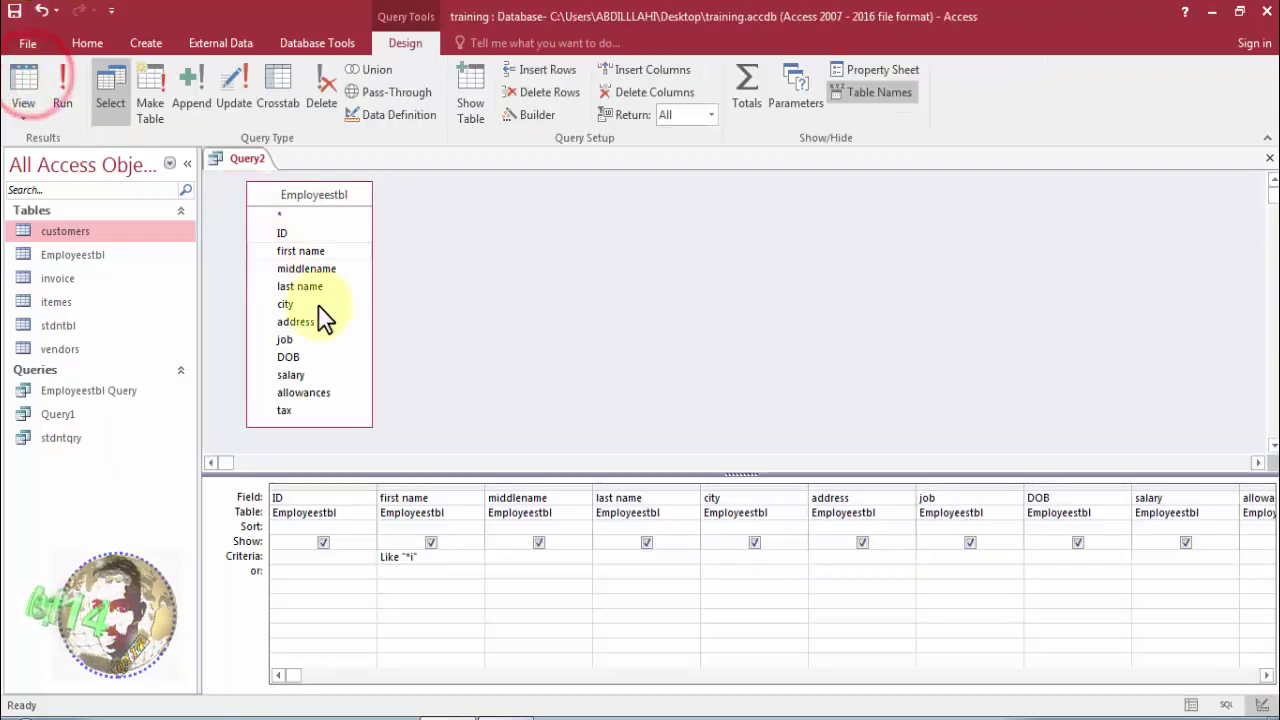
pyautogui.moveTo(423, 557); pyautogui.dragTo(354, 560)
pyautogui.press('Right')
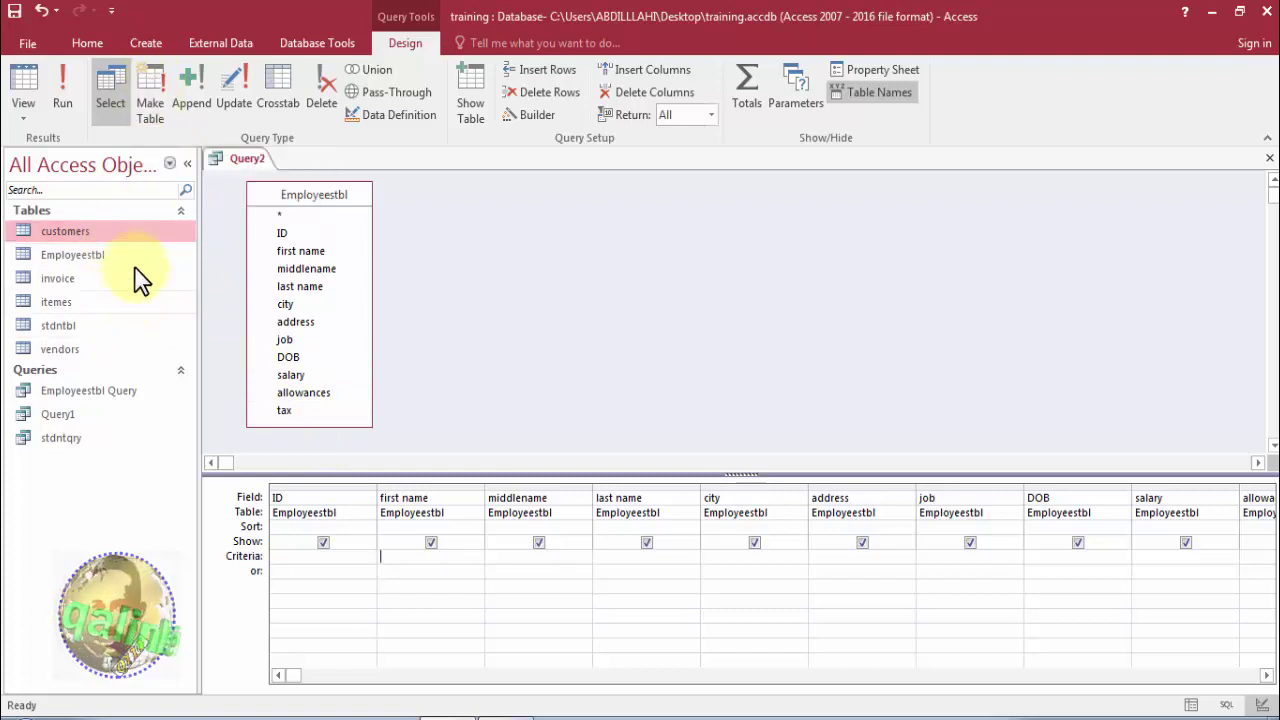
# Close the query without saving it.
pyautogui.click(194, 120)
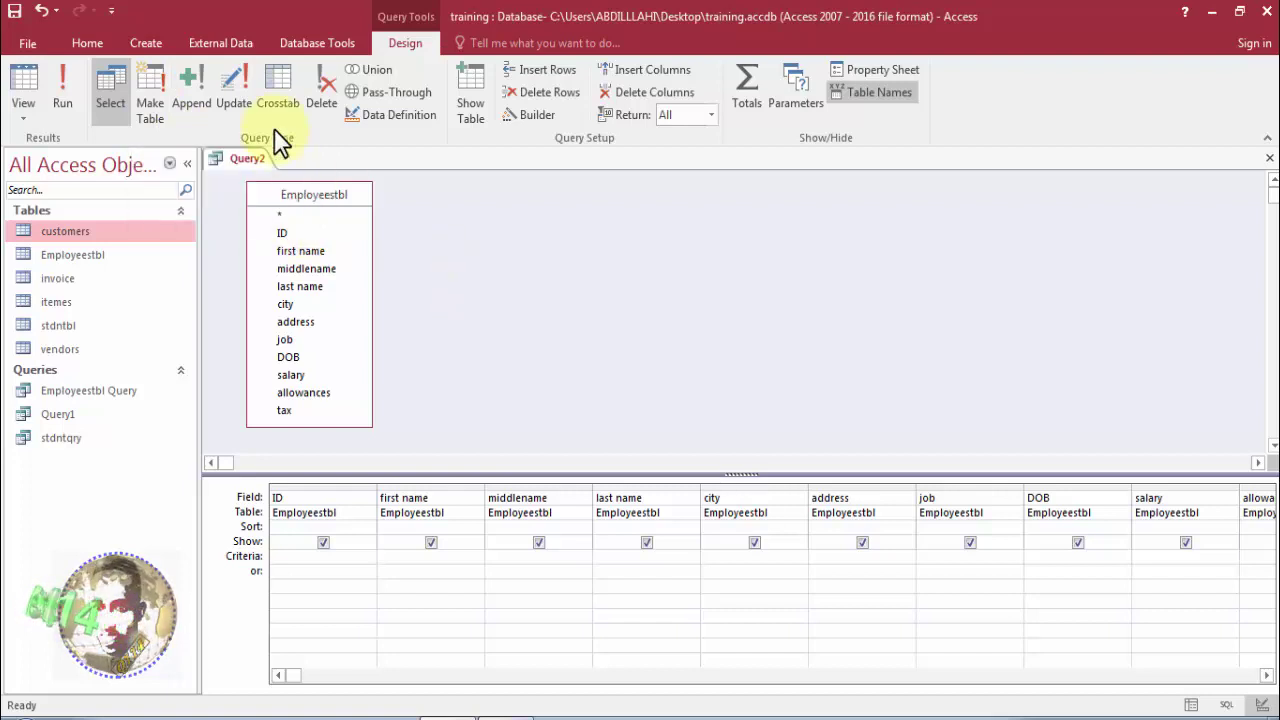
pyautogui.rightClick(248, 159)
pyautogui.click(282, 198)
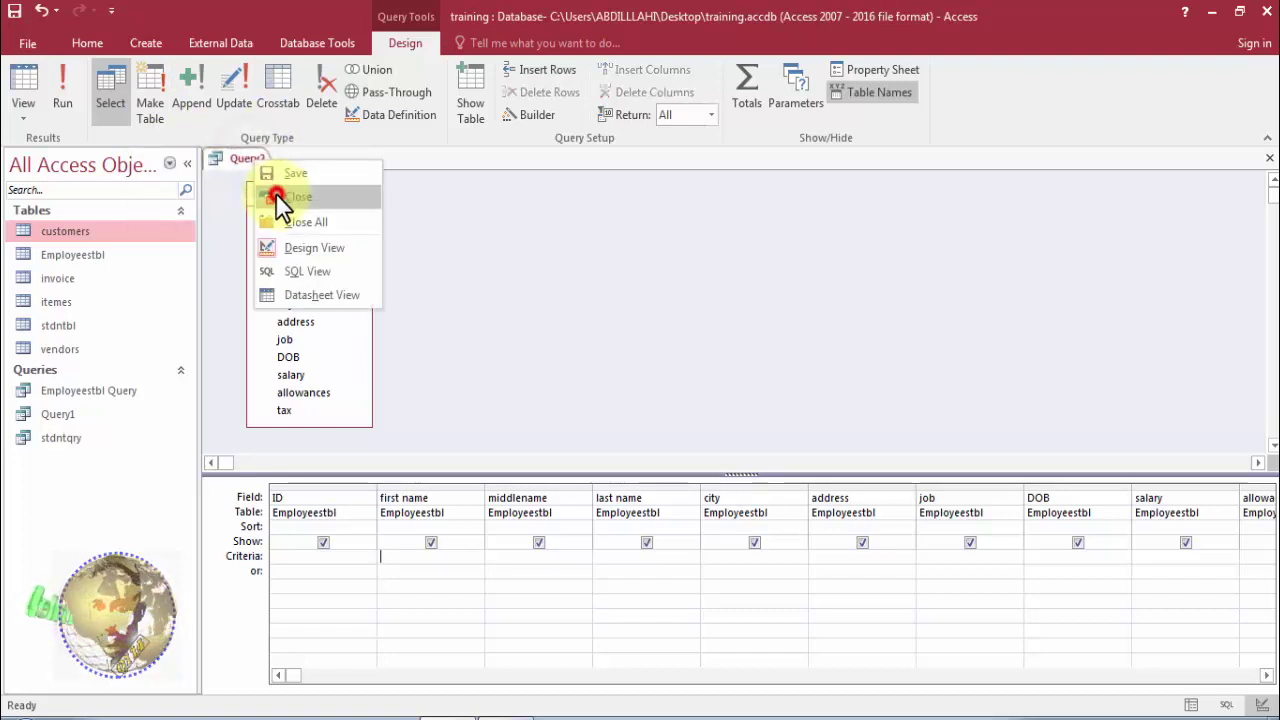
pyautogui.click(648, 422)
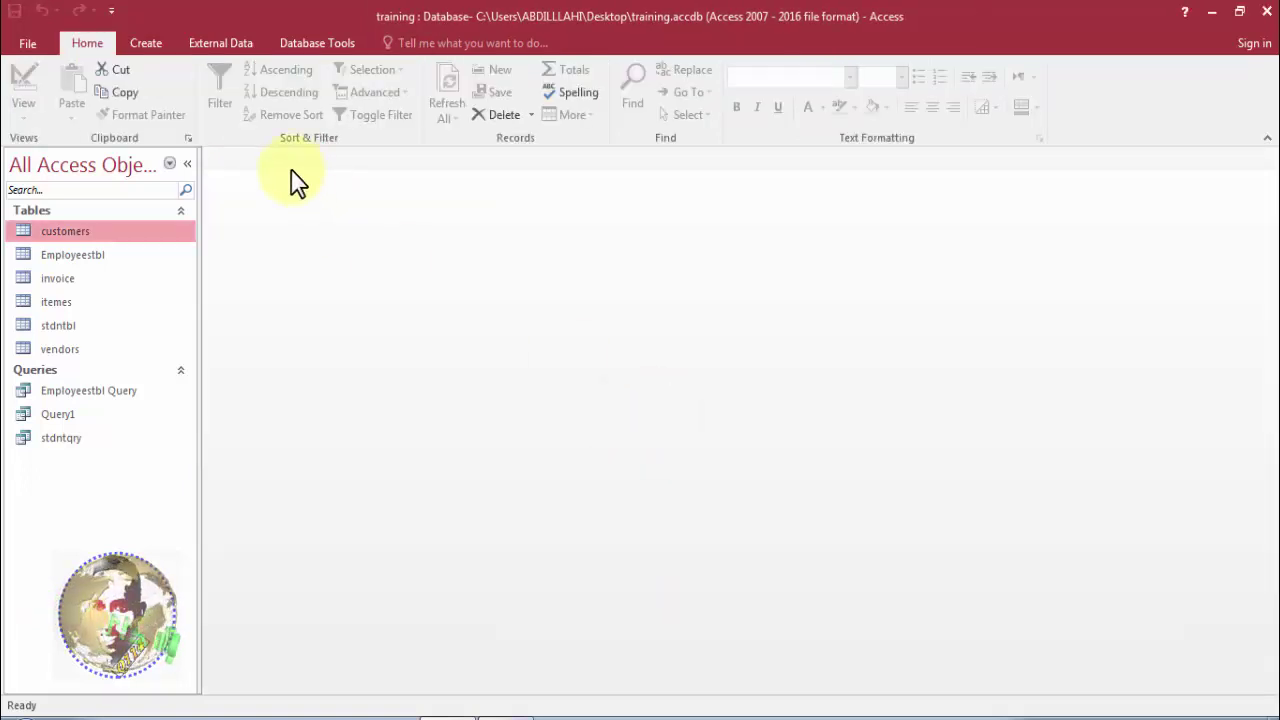
# Create a new query in design view and add the Employeestbl table to it.
pyautogui.click(158, 46)
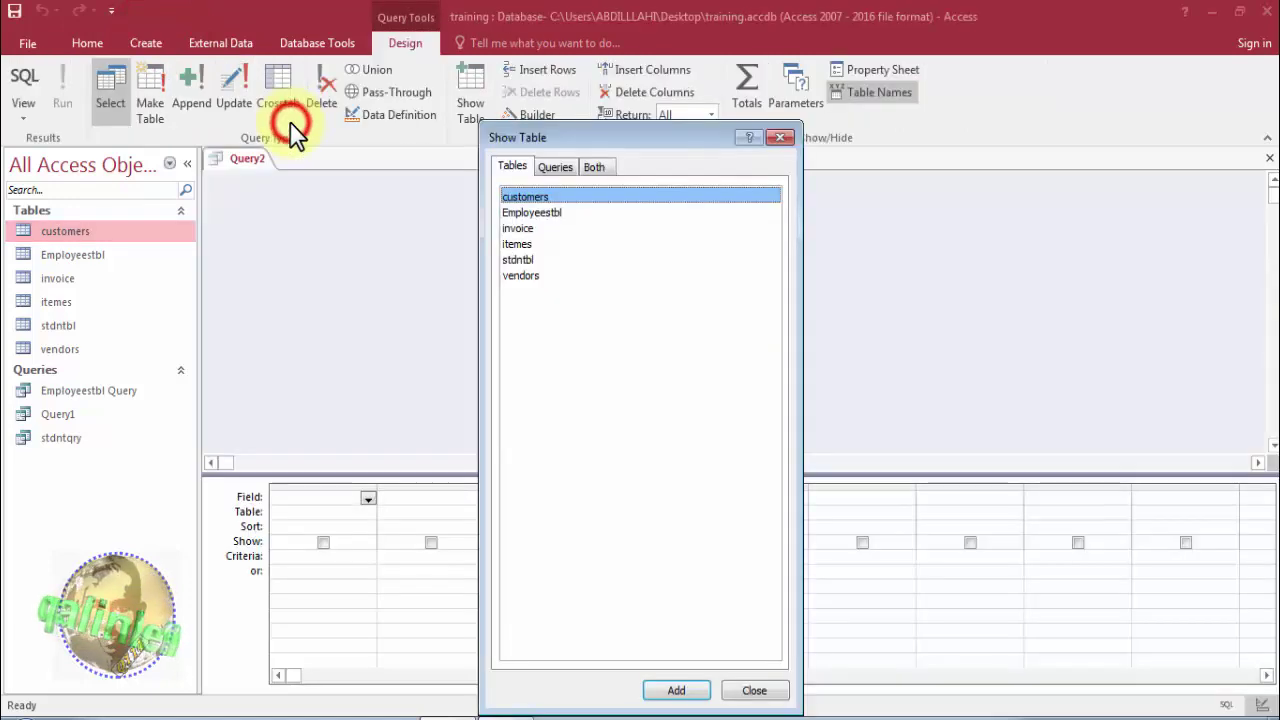
pyautogui.click(283, 110)
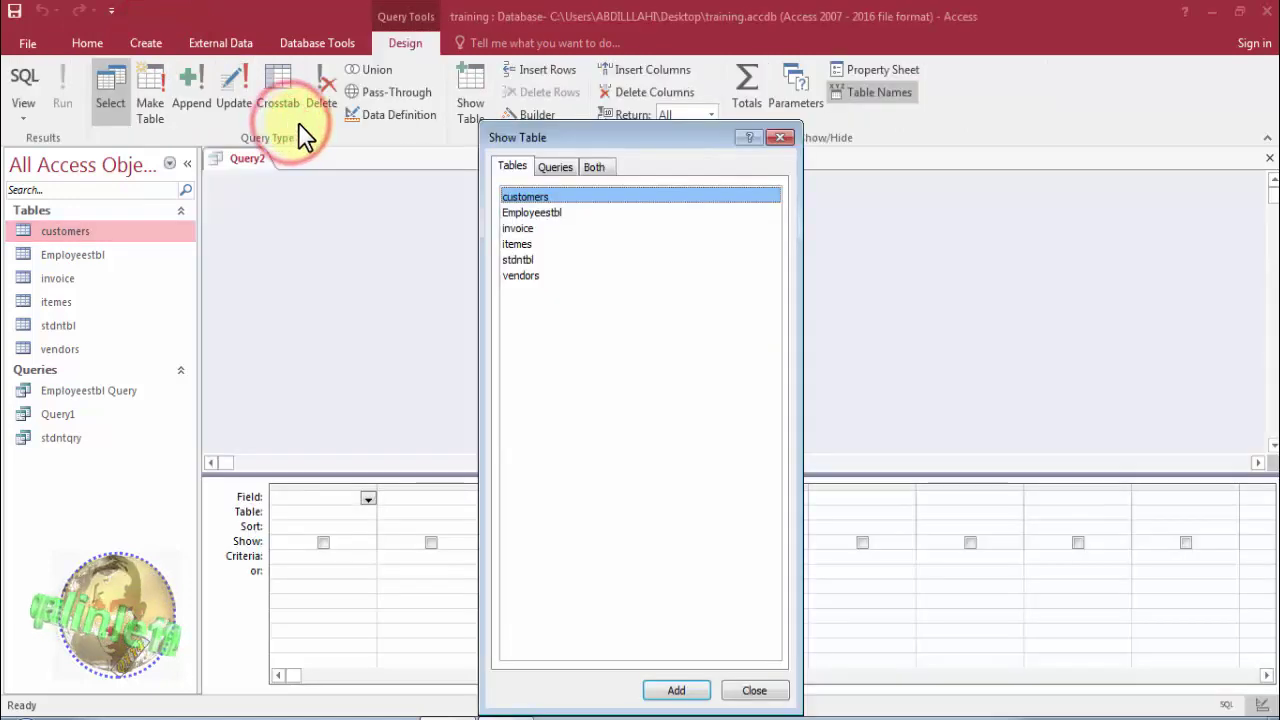
pyautogui.click(523, 215)
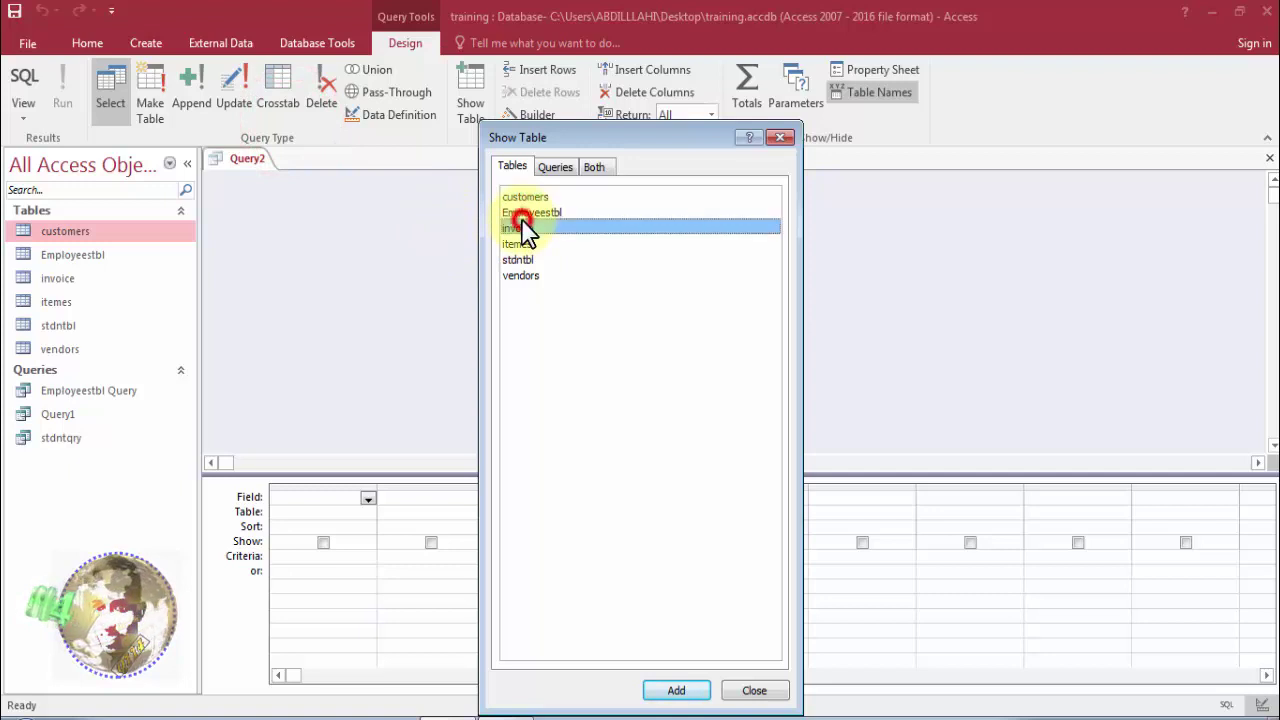
pyautogui.click(533, 213)
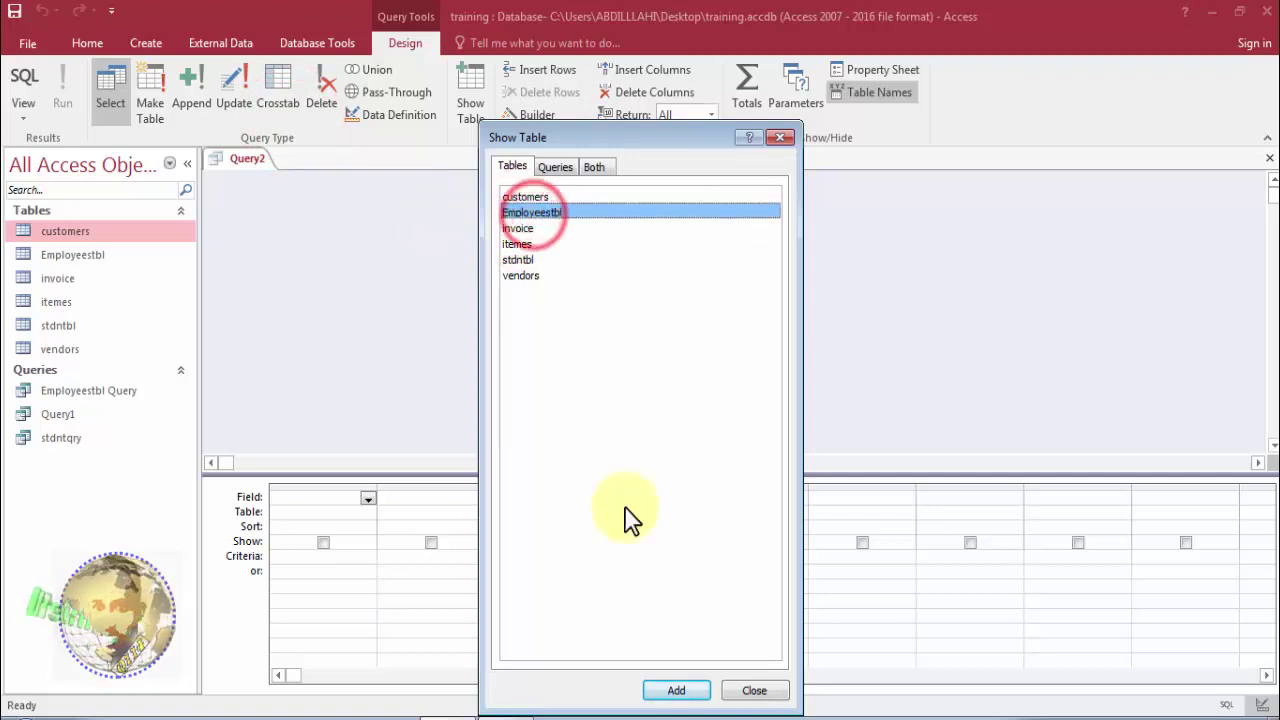
pyautogui.click(671, 692)
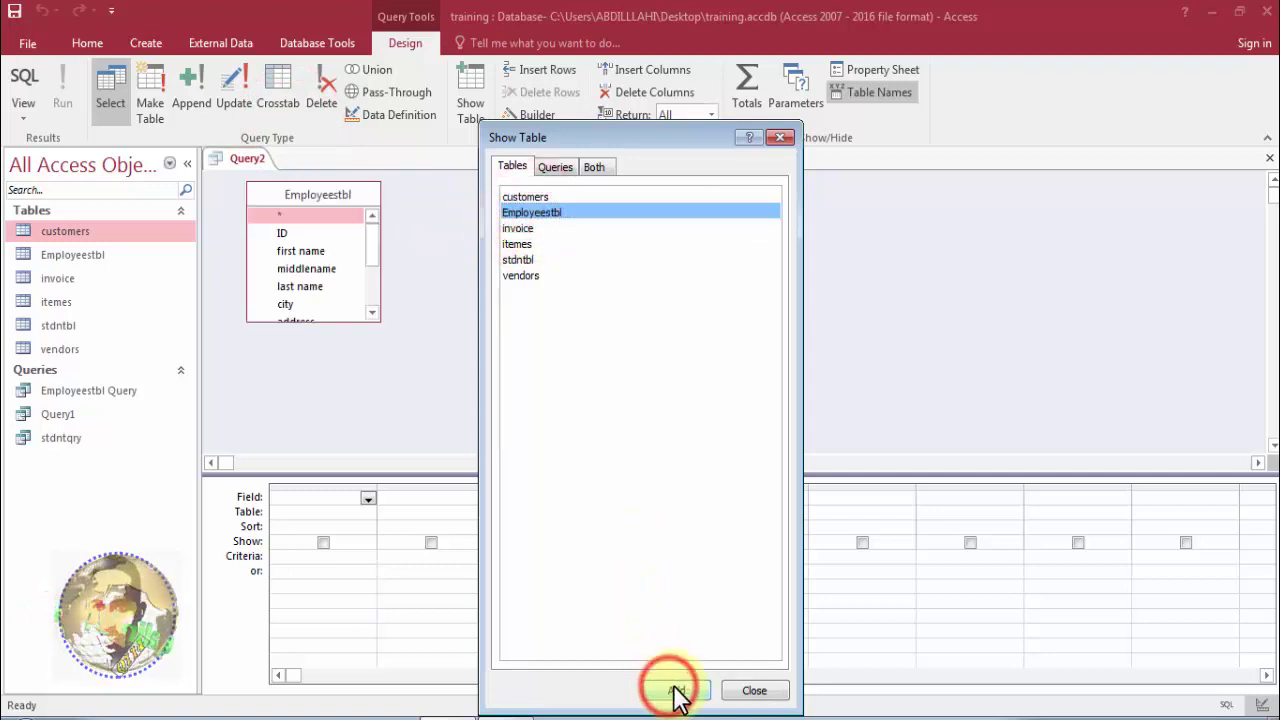
pyautogui.click(754, 690)
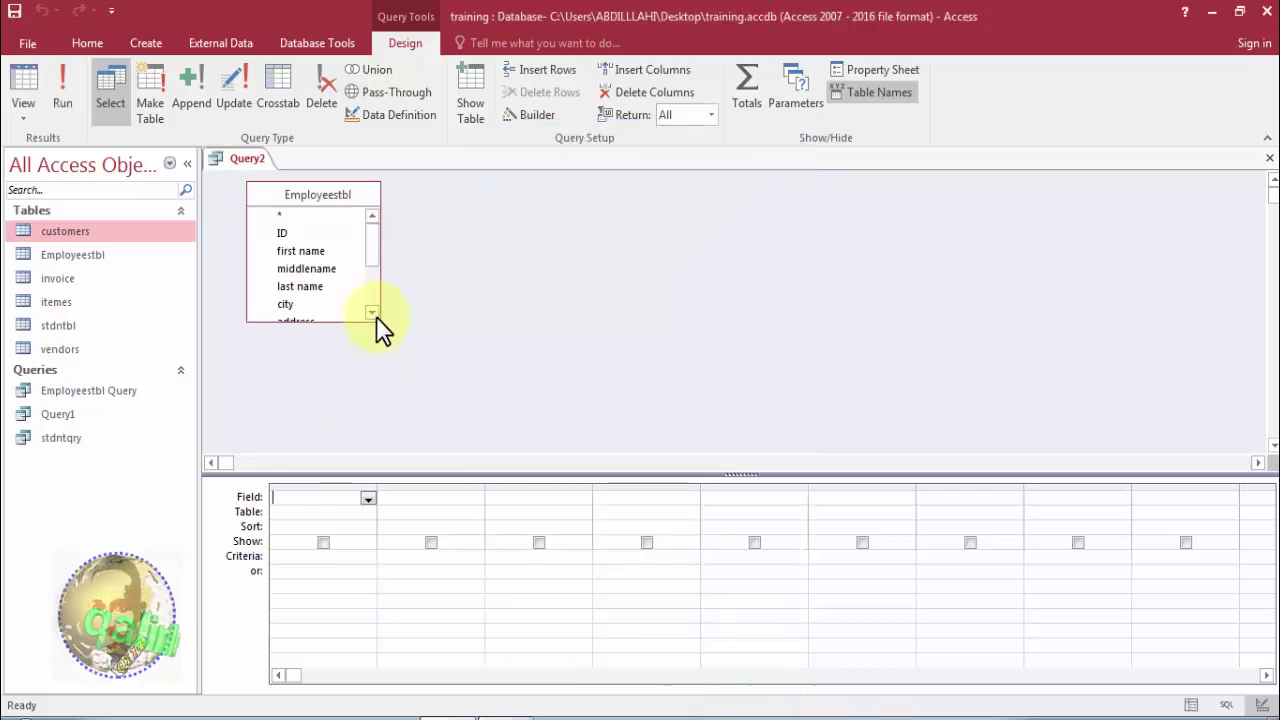
# Enlarge the Employeestbl field list to show every field and add all fields from ID to tax to the design grid.
pyautogui.moveTo(378, 320); pyautogui.dragTo(366, 420)
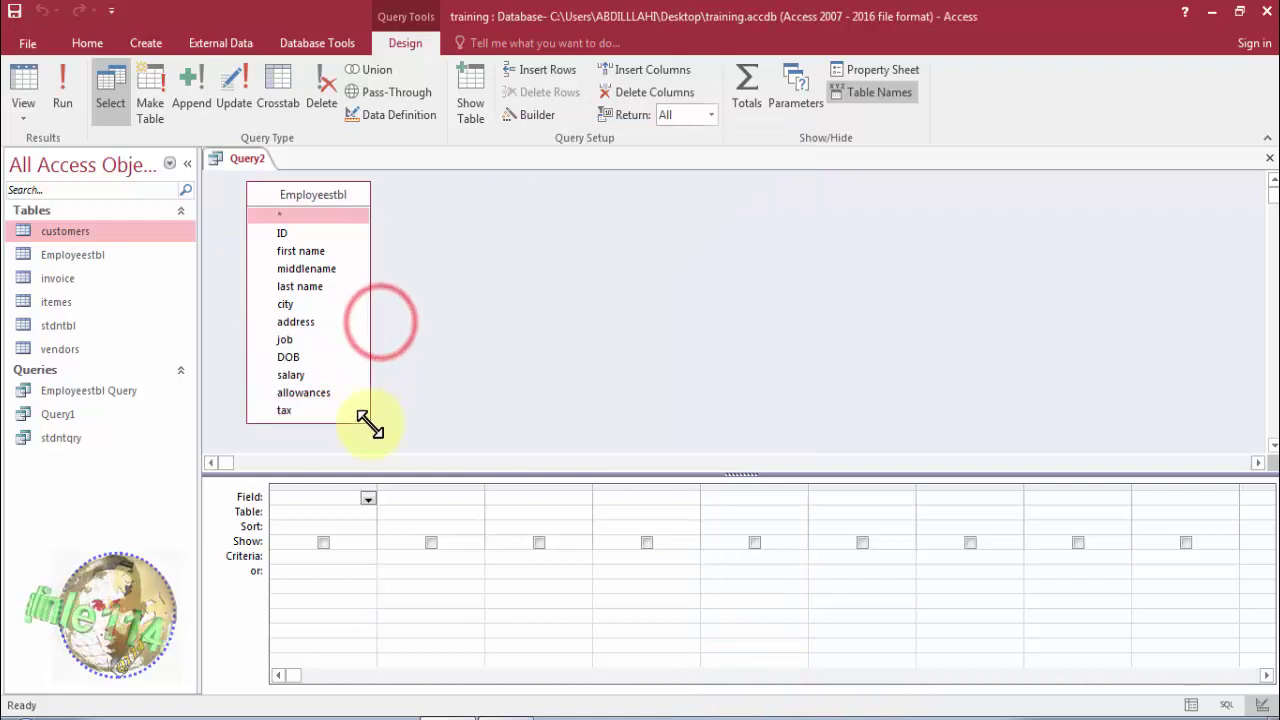
pyautogui.click(294, 236)
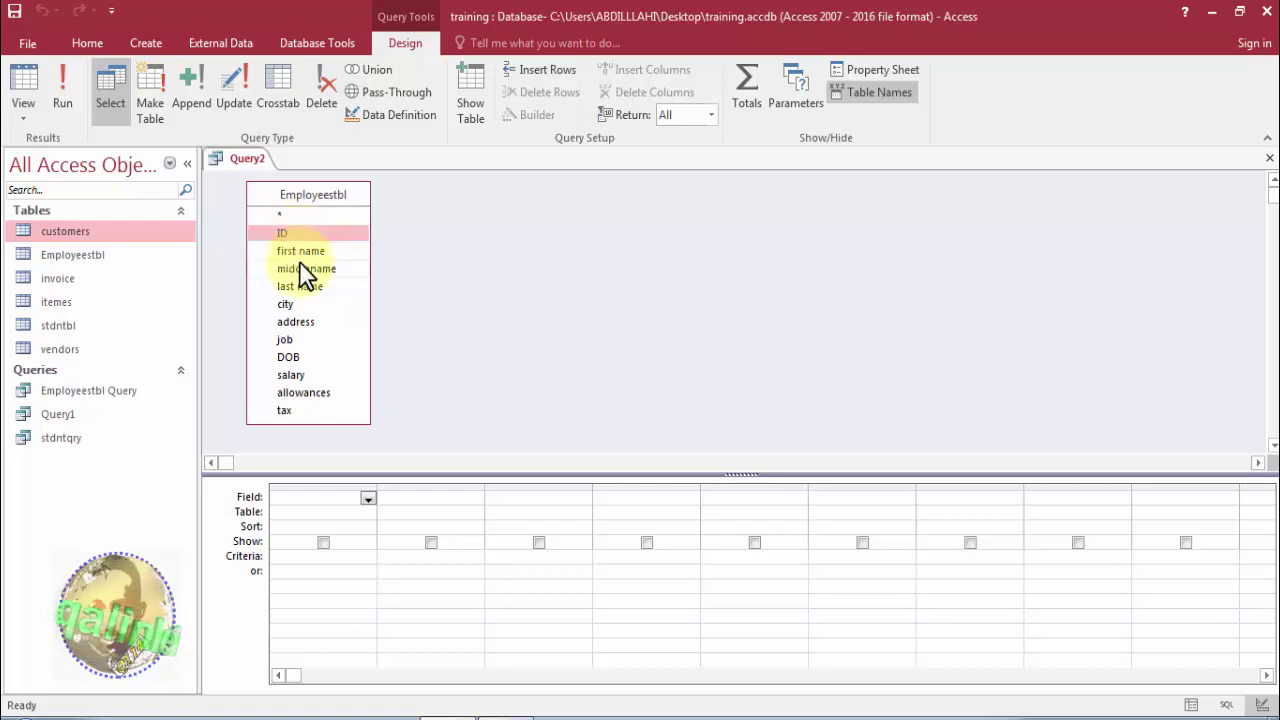
pyautogui.keyDown('shift'); pyautogui.click(286, 410); pyautogui.keyUp('shift')
pyautogui.moveTo(283, 233); pyautogui.dragTo(317, 503)
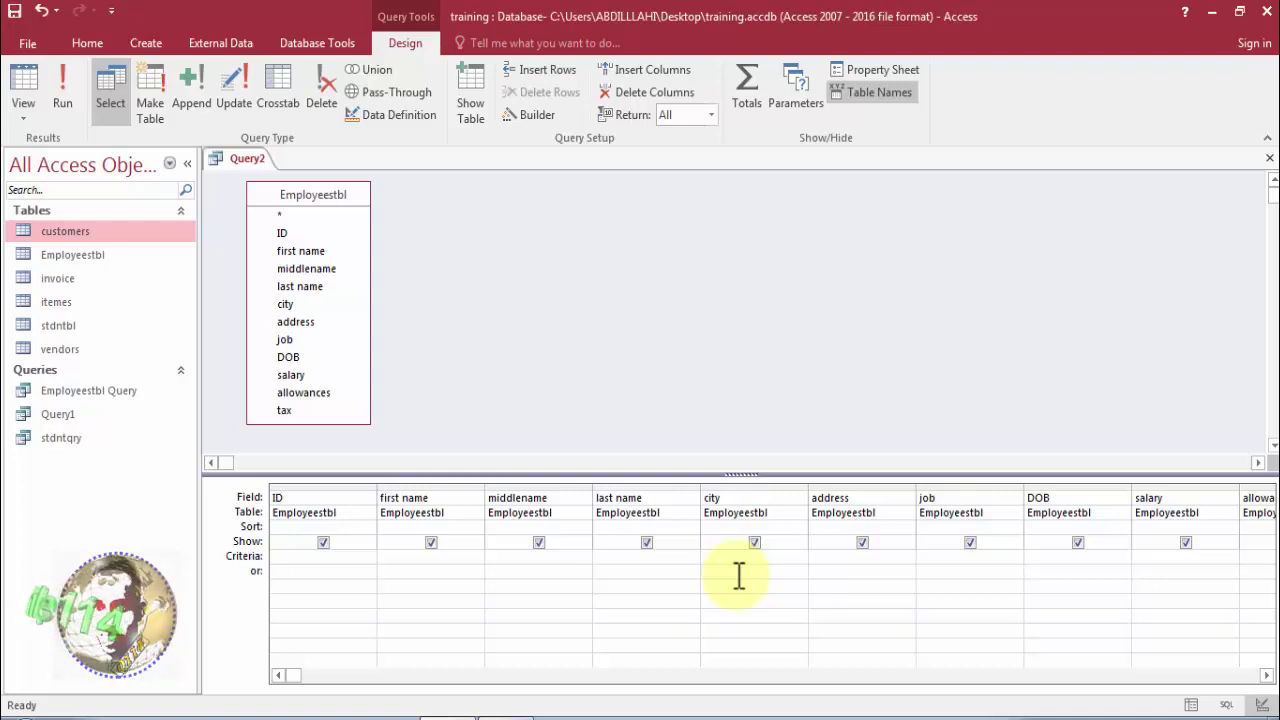
# Open the Employeestbl table, look through the job column for records with the job mng, and close the table.
pyautogui.doubleClick(79, 252)
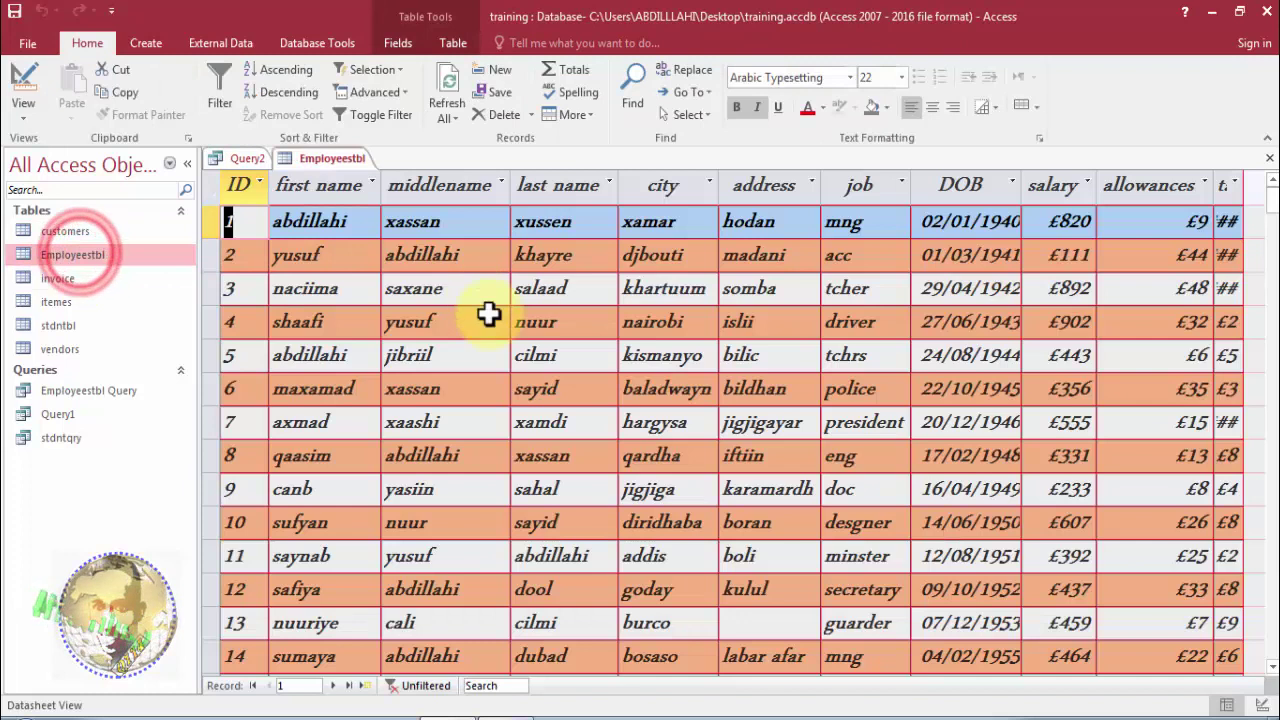
pyautogui.click(843, 222)
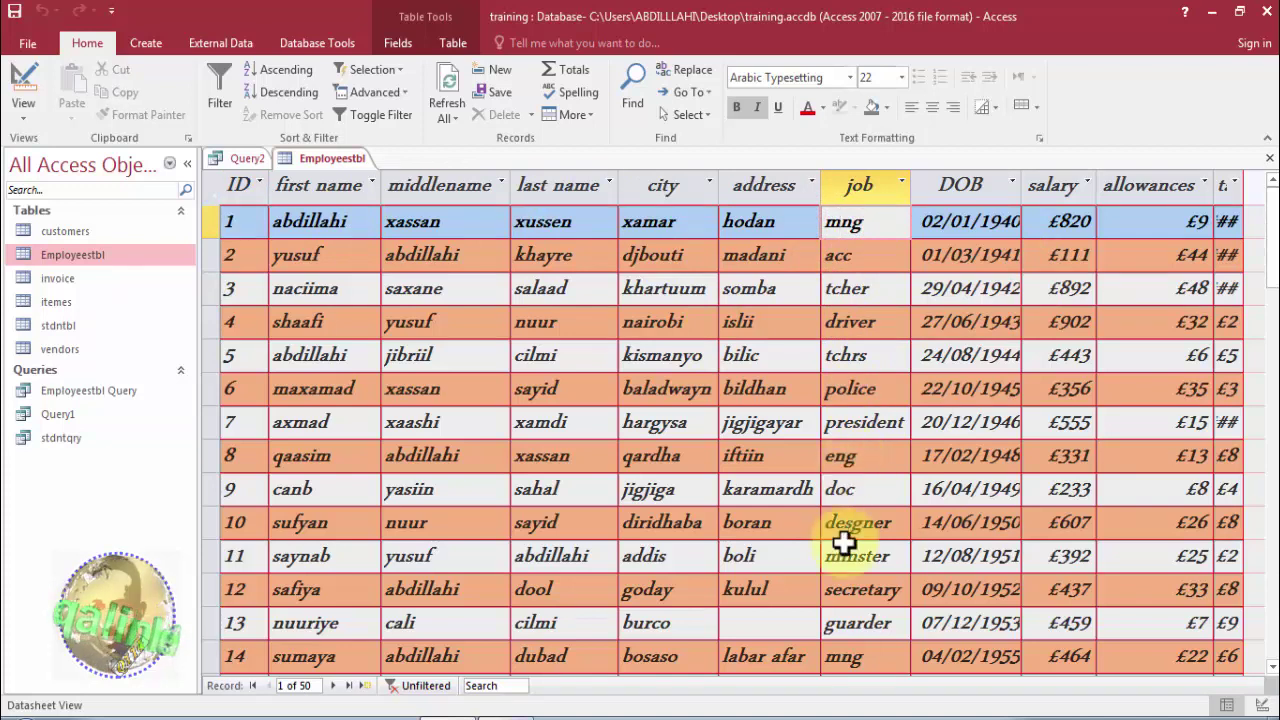
pyautogui.click(849, 660)
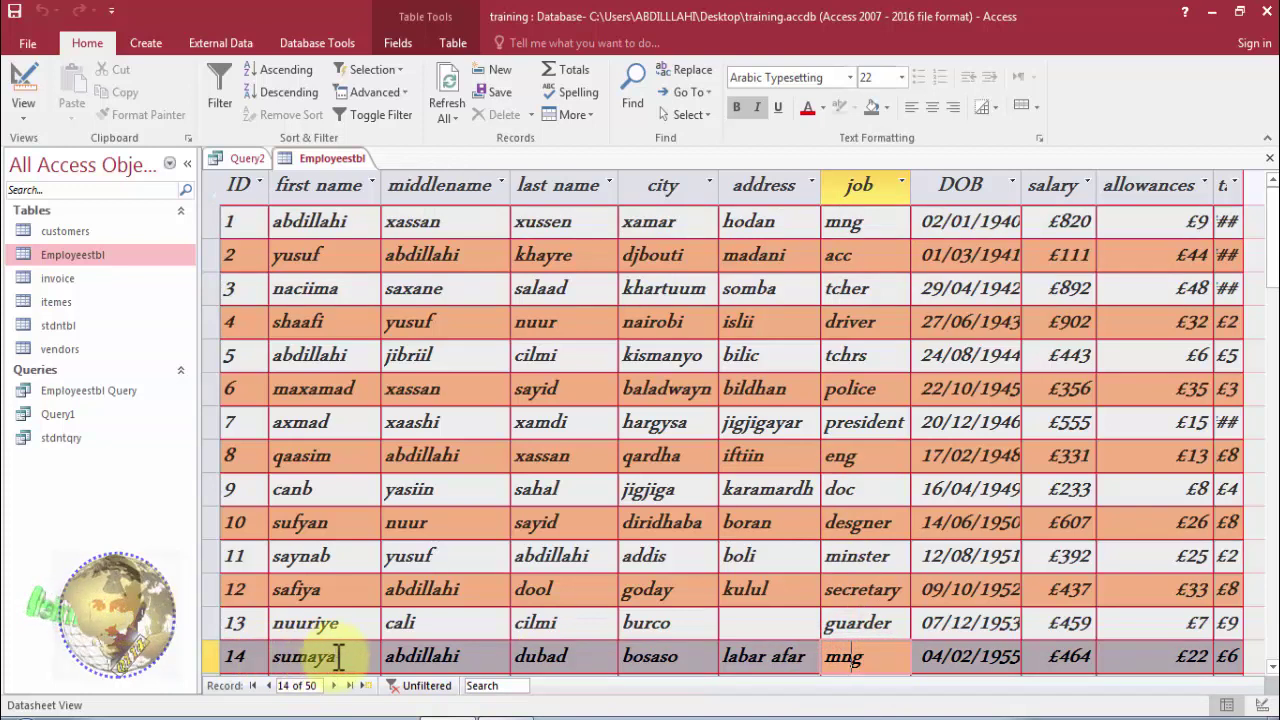
pyautogui.rightClick(330, 163)
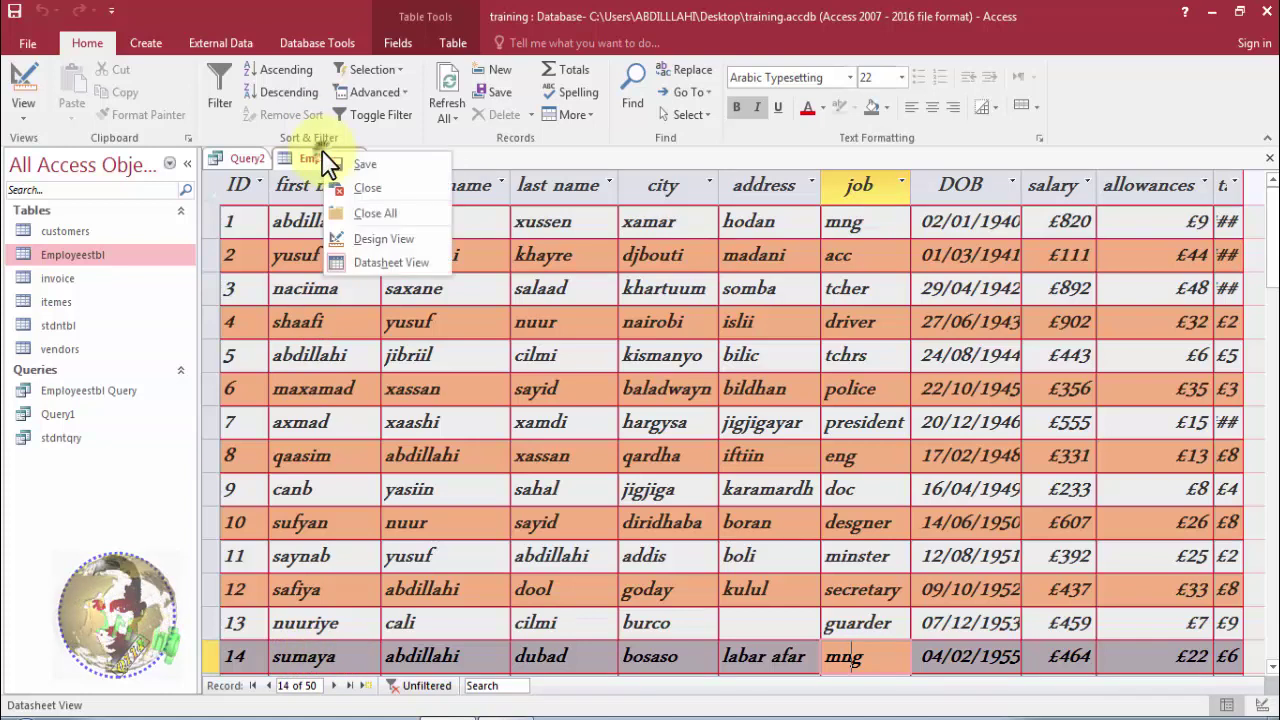
pyautogui.click(341, 181)
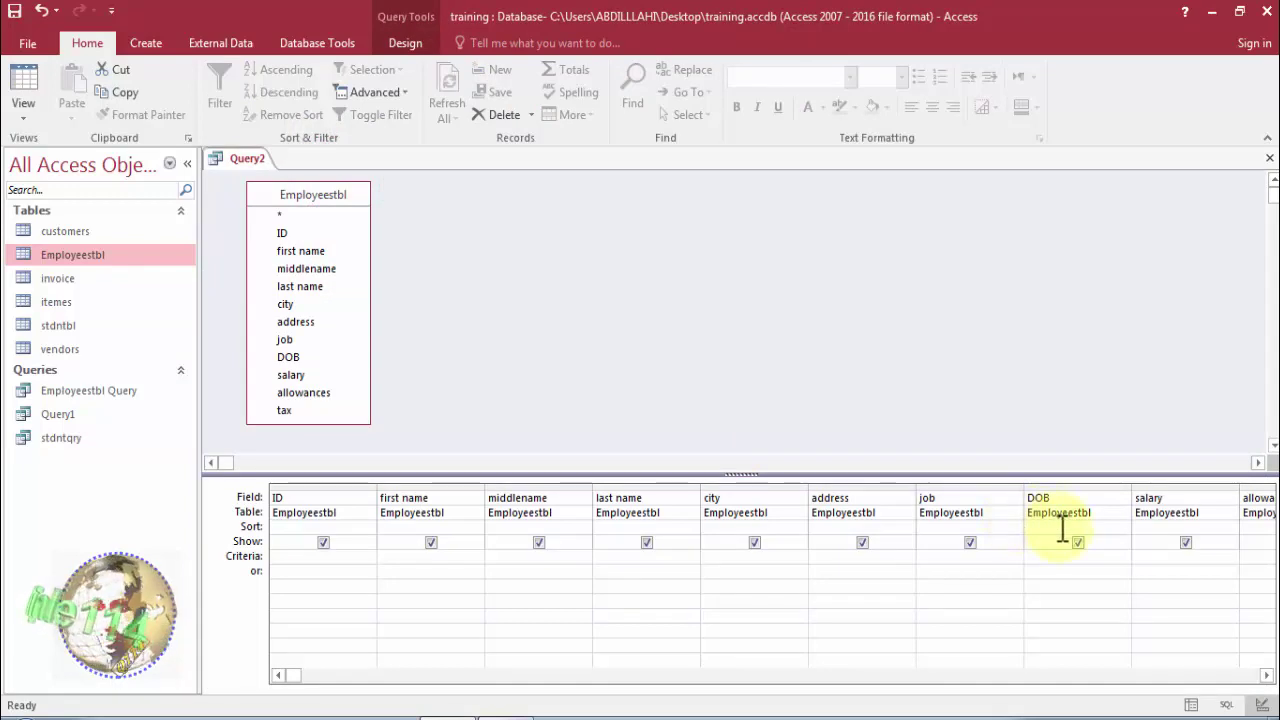
# Set the criterion of the job field in the query design to mng.
pyautogui.click(977, 558)
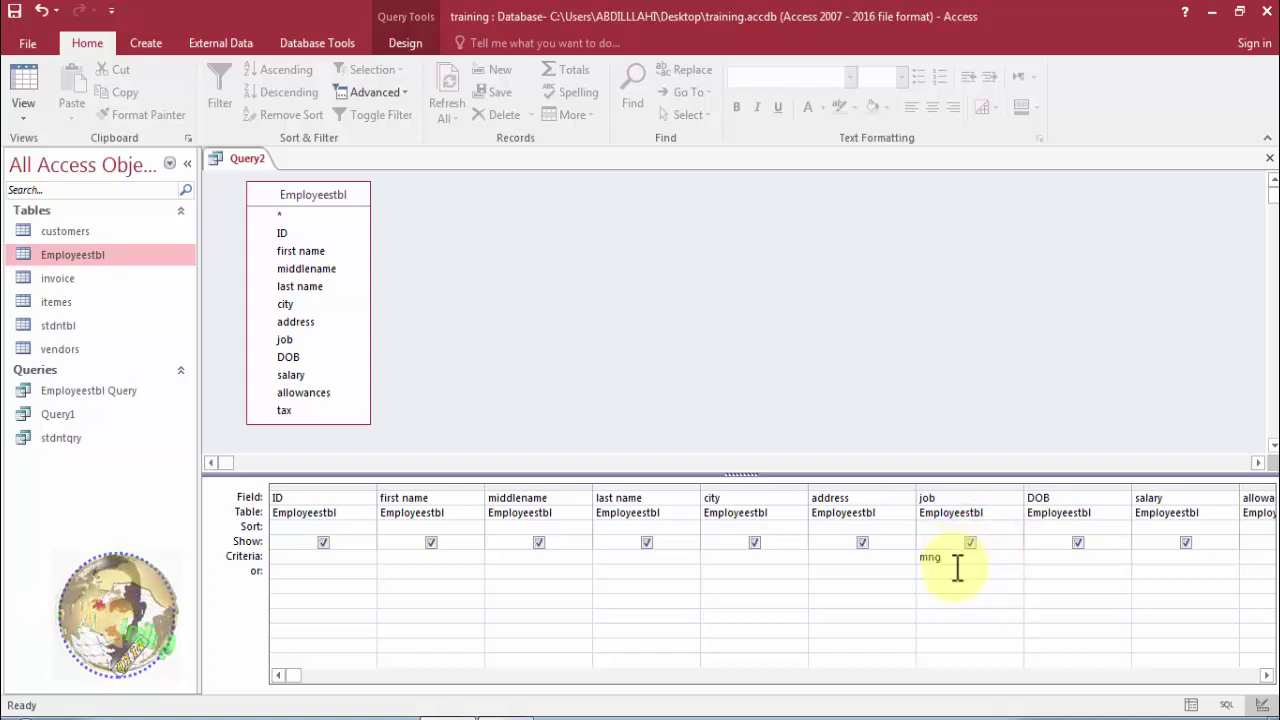
pyautogui.click(956, 571)
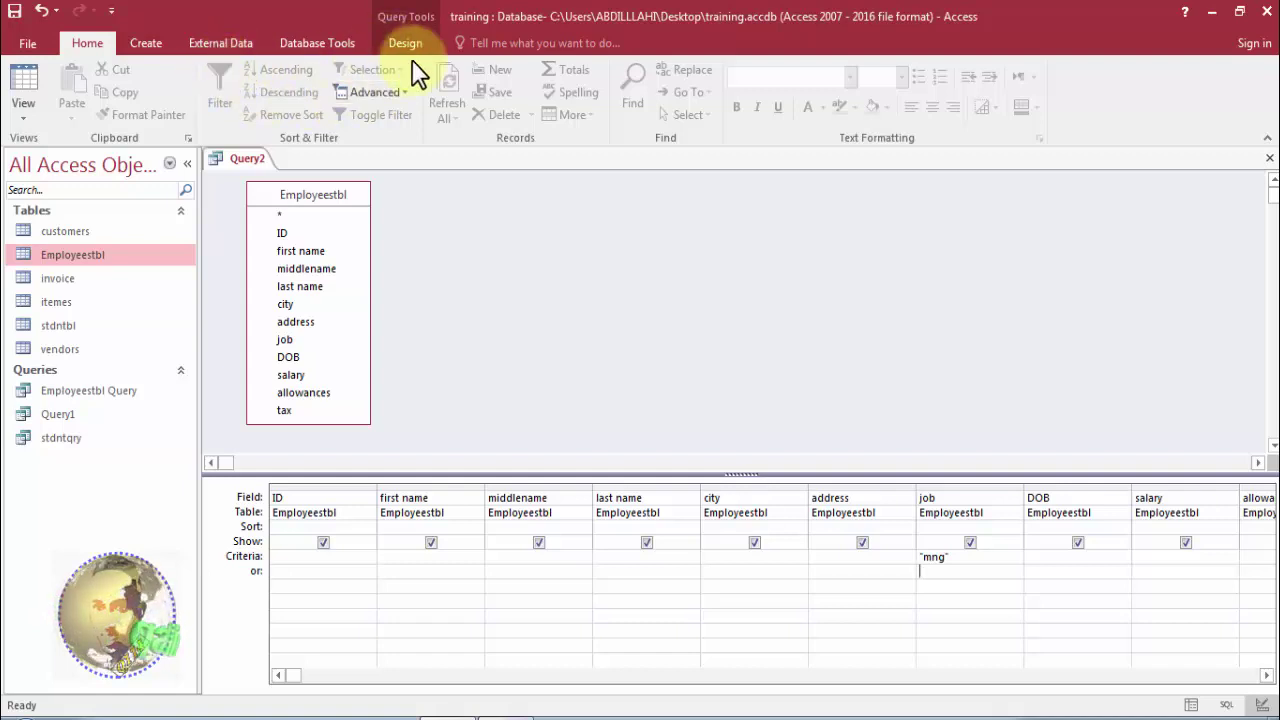
# Convert the select query to a make-table query that writes to a new table named mngrs in the current database.
pyautogui.click(273, 48)
pyautogui.click(228, 43)
pyautogui.click(152, 43)
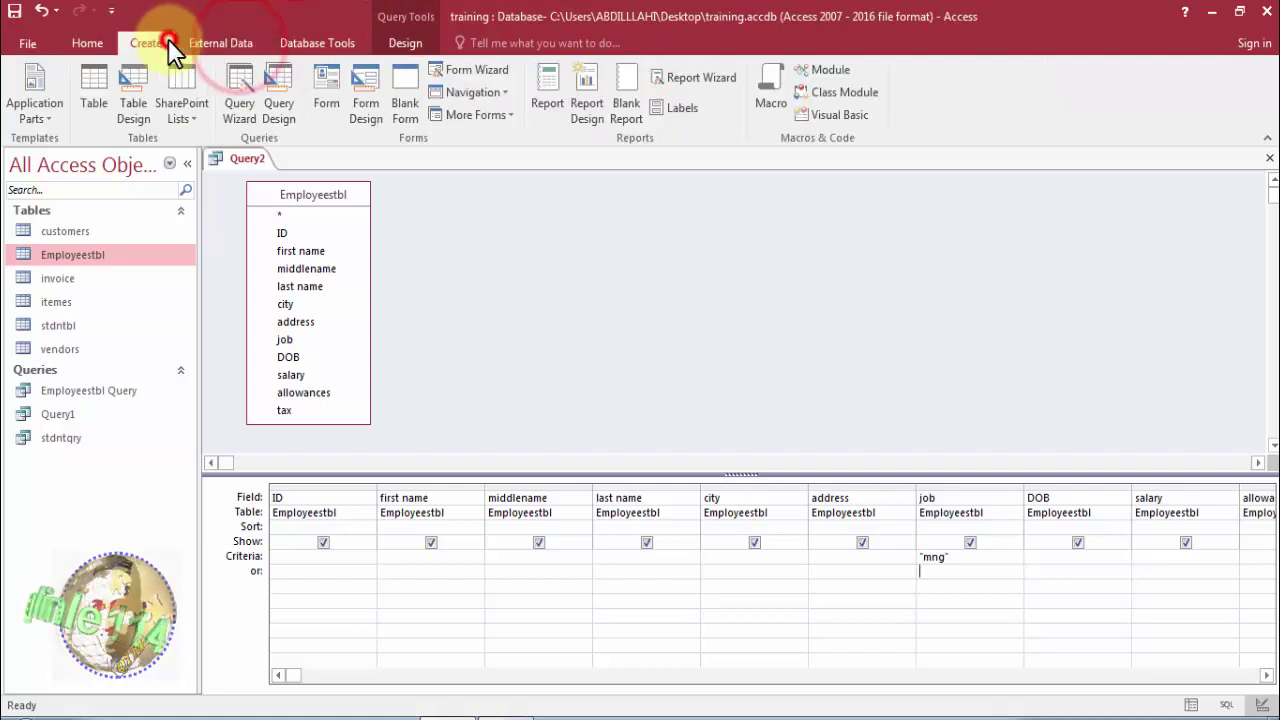
pyautogui.click(92, 38)
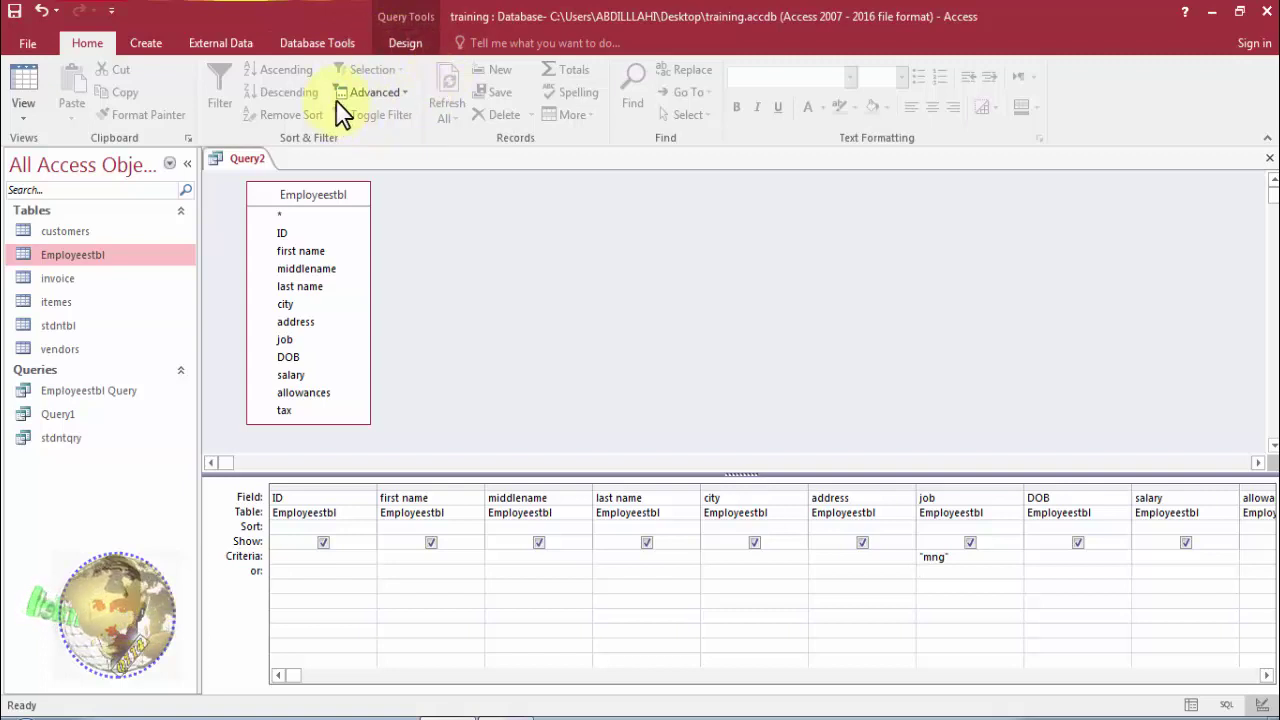
pyautogui.click(405, 48)
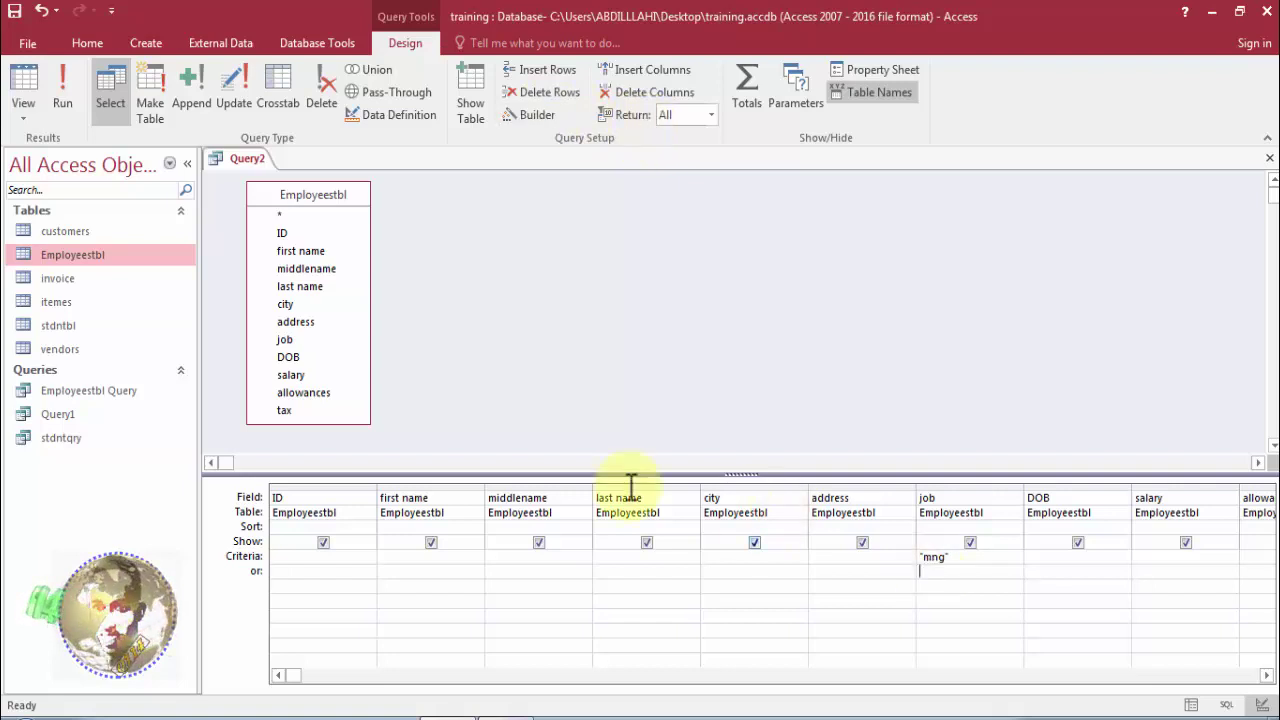
pyautogui.click(148, 95)
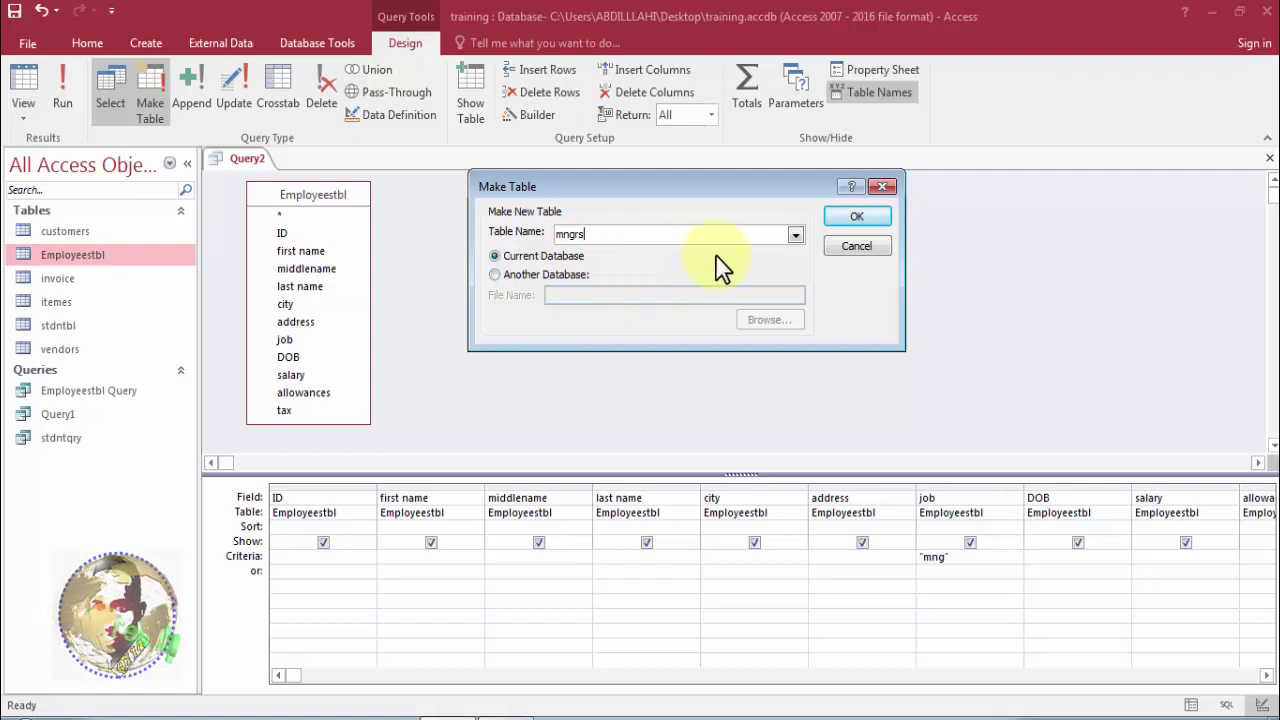
pyautogui.click(855, 220)
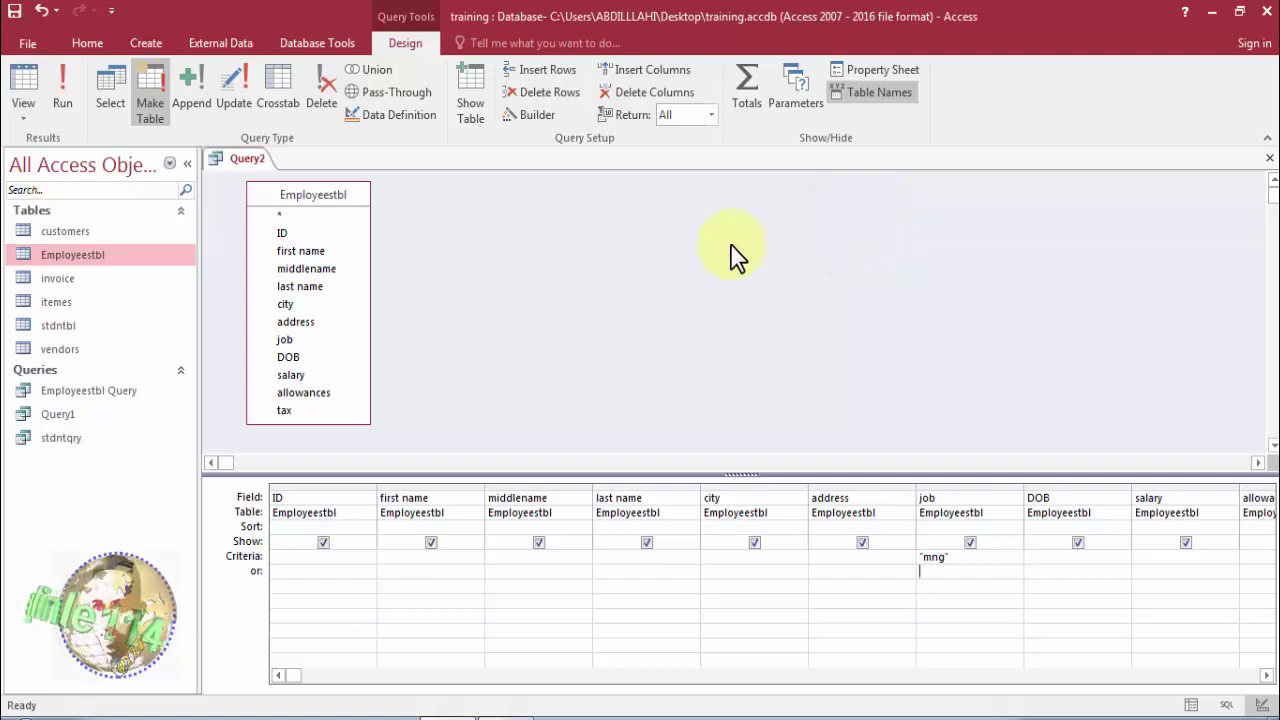
# Preview the records selected by the make-table query in datasheet form and return to the query design.
pyautogui.click(24, 100)
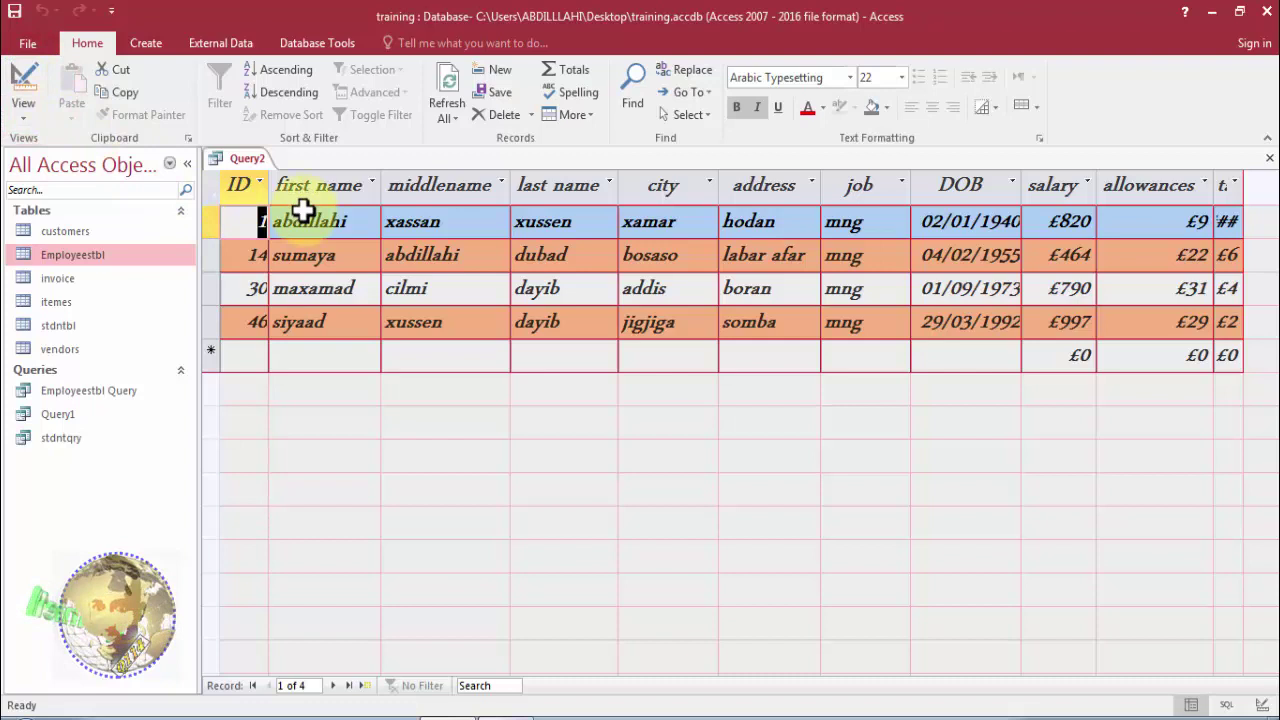
pyautogui.click(361, 228)
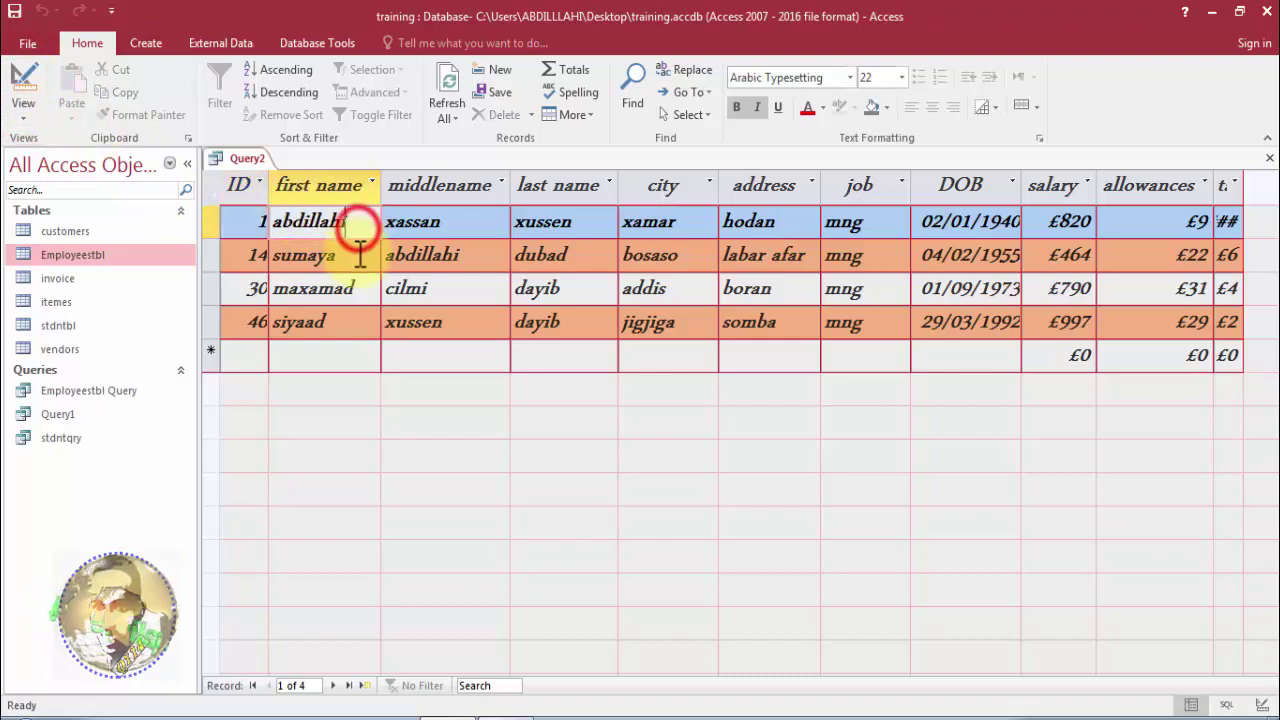
pyautogui.click(355, 256)
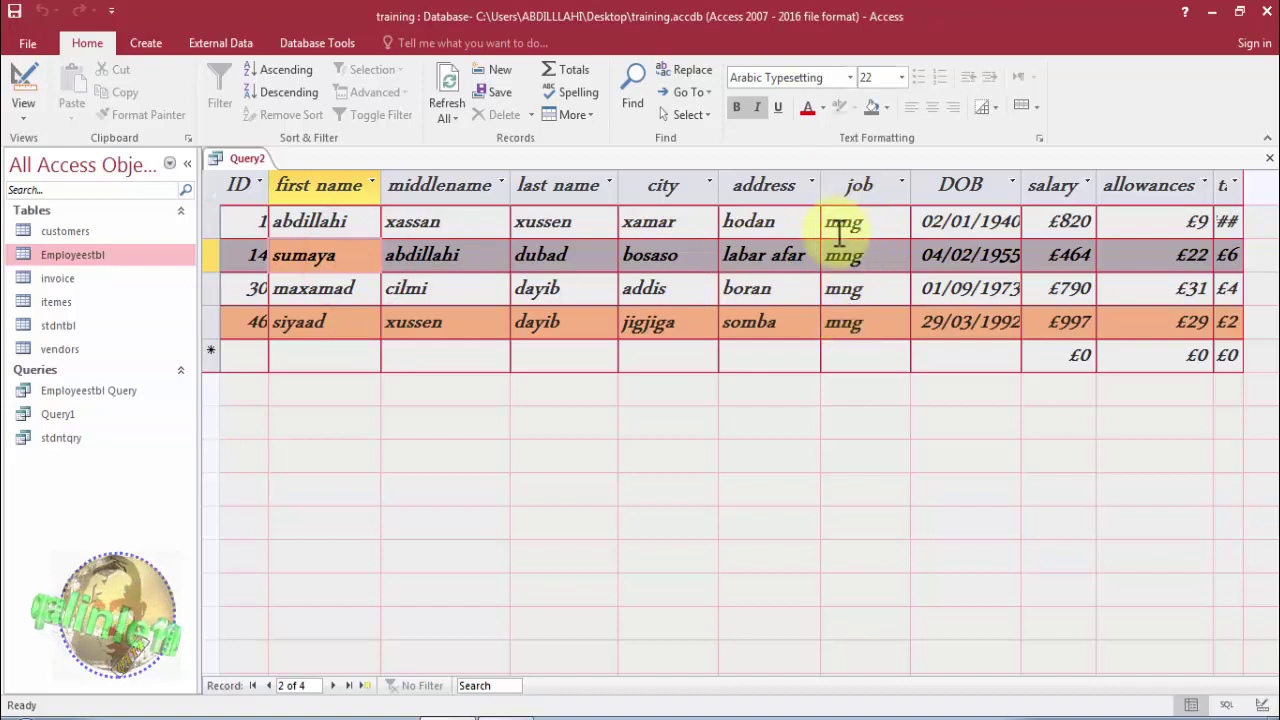
pyautogui.click(29, 97)
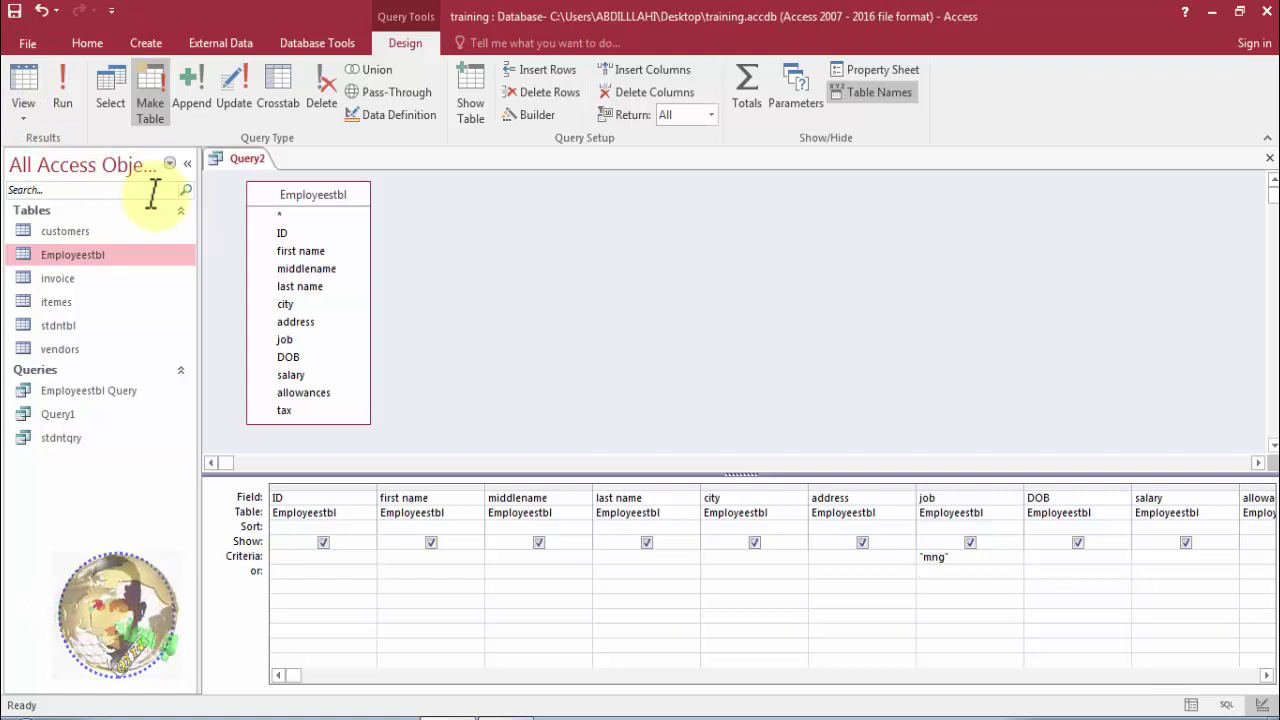
# Run the query to create the mngrs table, accepting the paste of its rows, and check the new table's records.
pyautogui.click(62, 78)
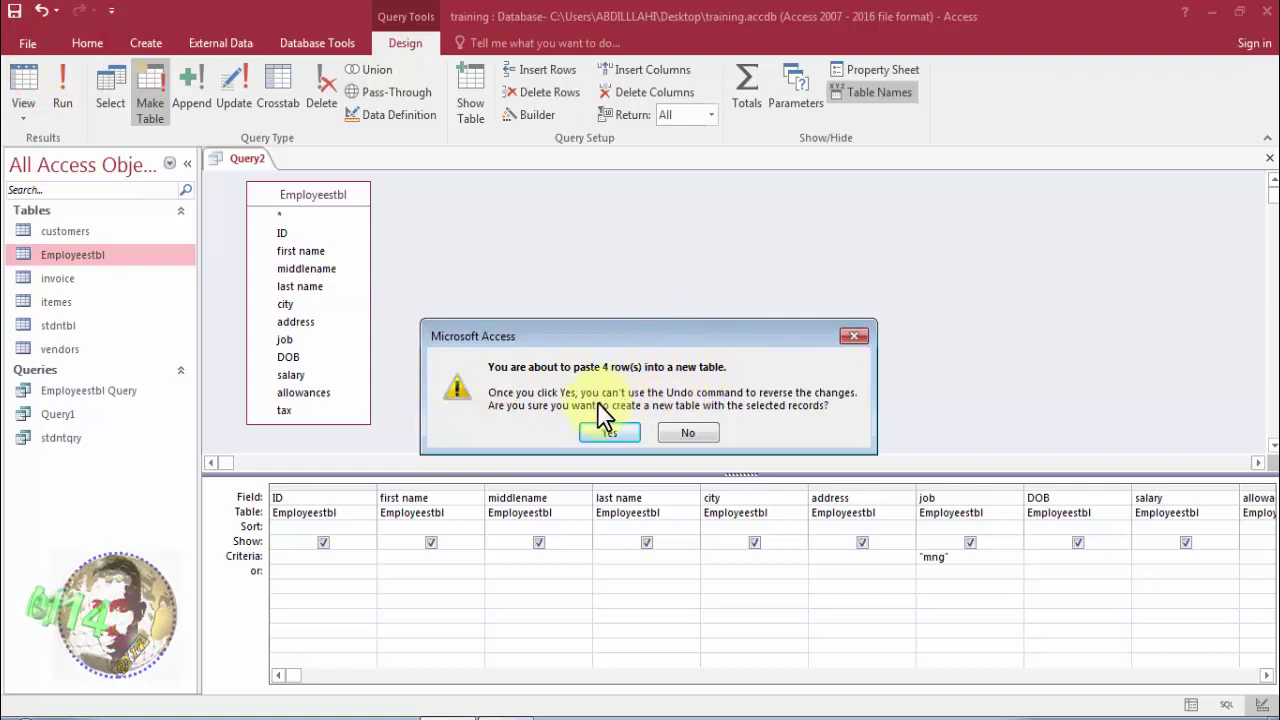
pyautogui.click(602, 436)
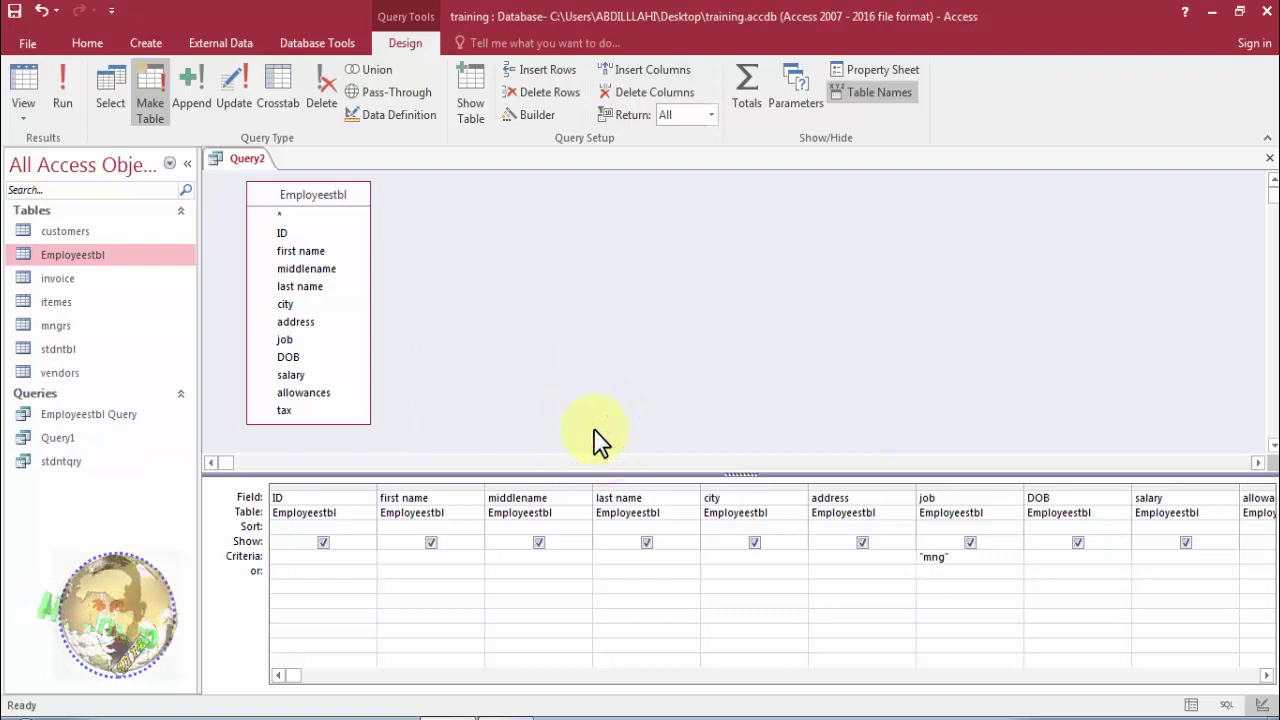
pyautogui.doubleClick(120, 327)
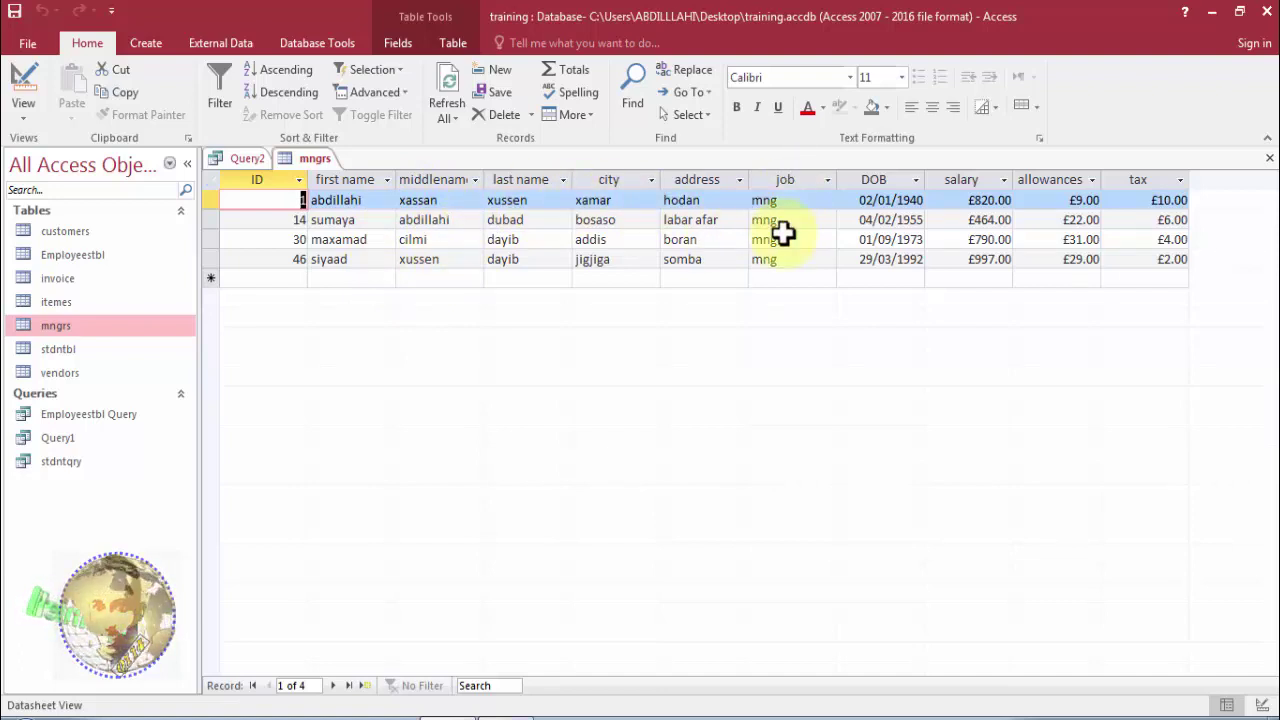
pyautogui.rightClick(309, 166)
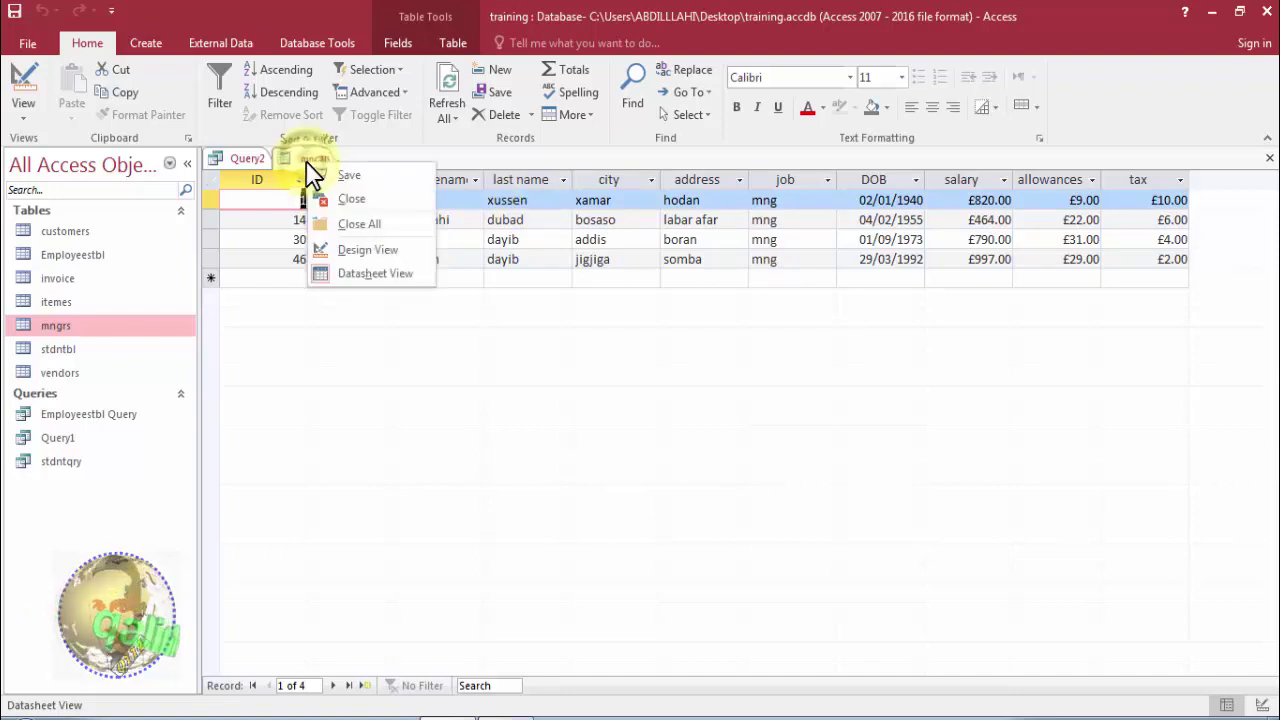
pyautogui.click(322, 199)
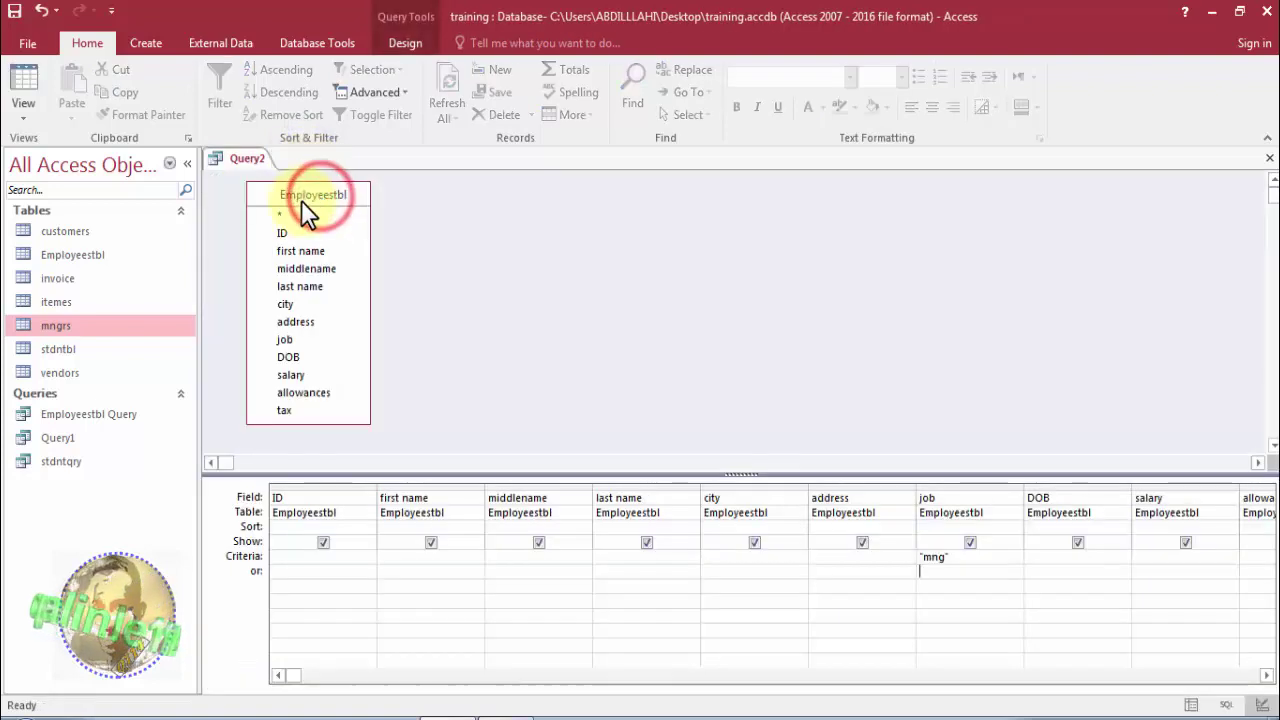
# Save the make-table query under the name mngrmaketble and close it.
pyautogui.rightClick(257, 170)
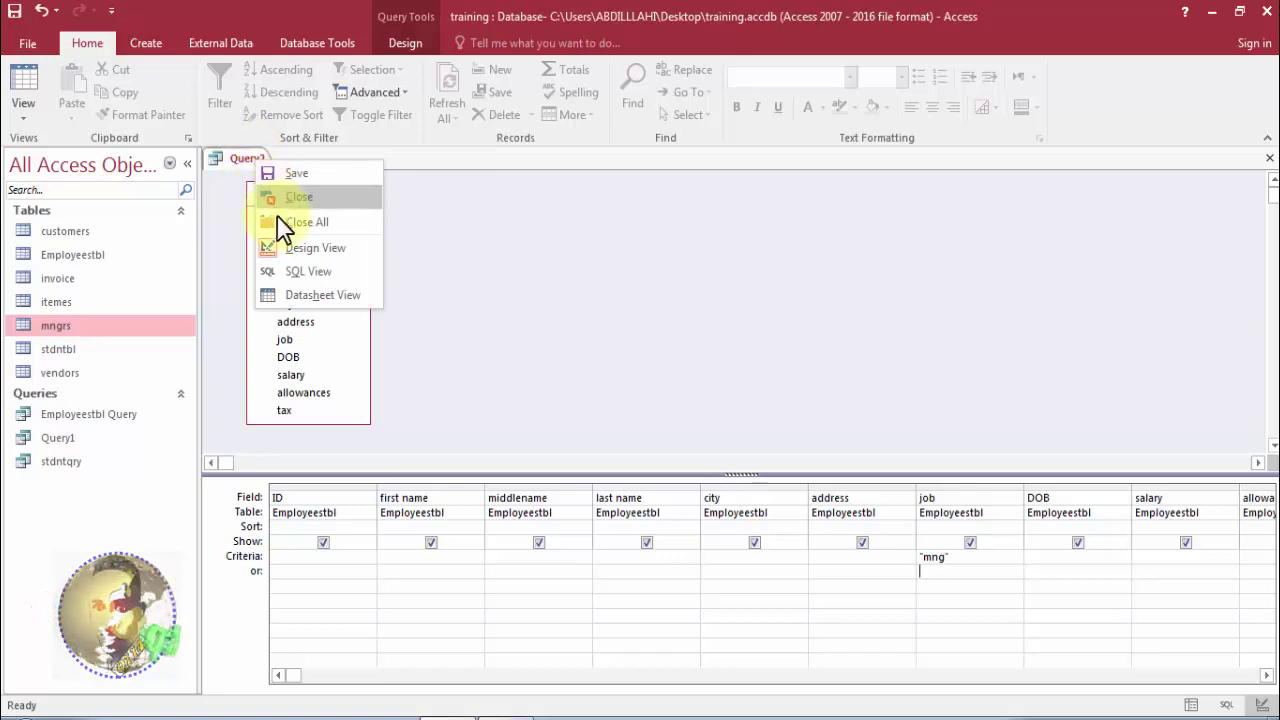
pyautogui.click(267, 177)
pyautogui.write('mngr')
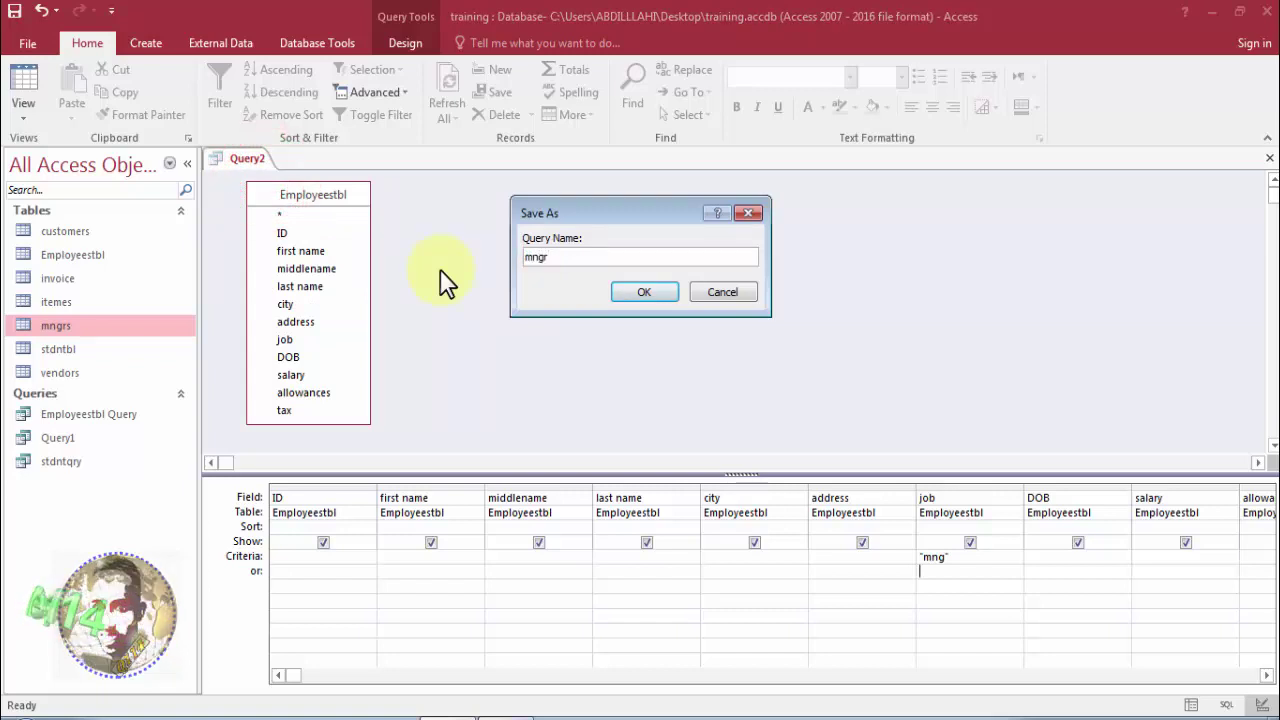
pyautogui.write('mak')
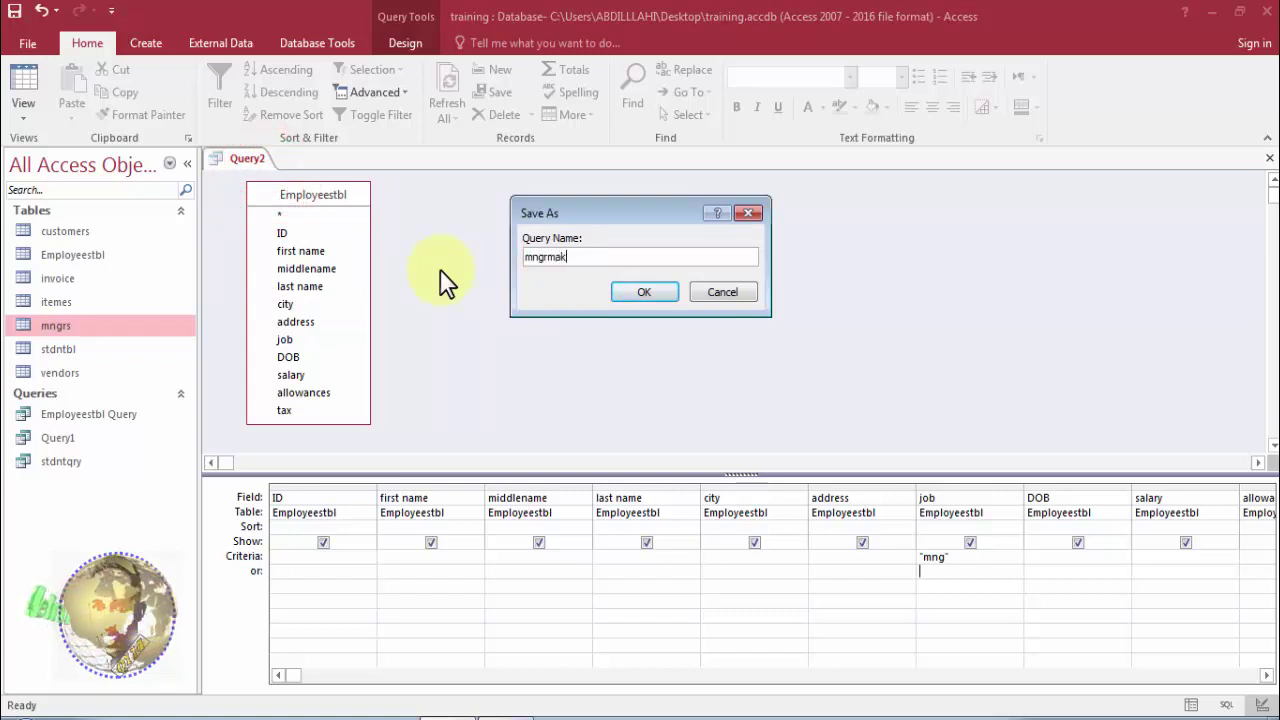
pyautogui.write('etble')
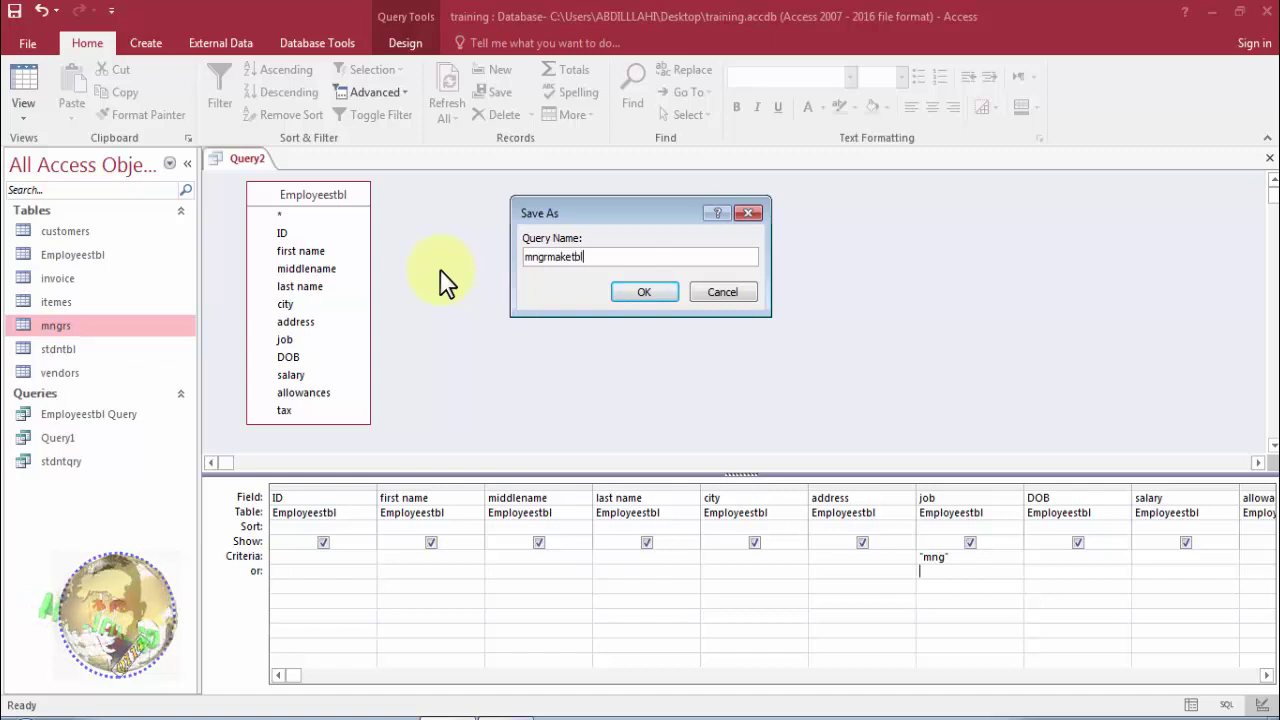
pyautogui.click(644, 292)
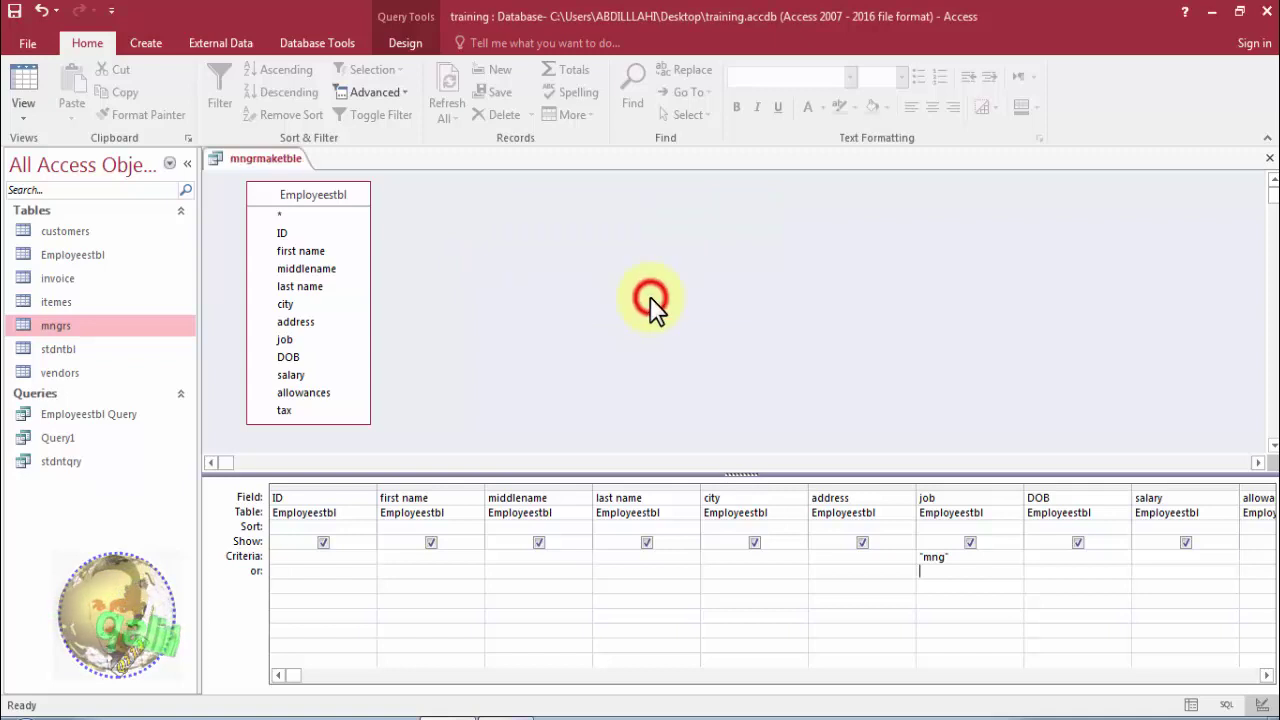
pyautogui.rightClick(298, 175)
pyautogui.click(318, 198)
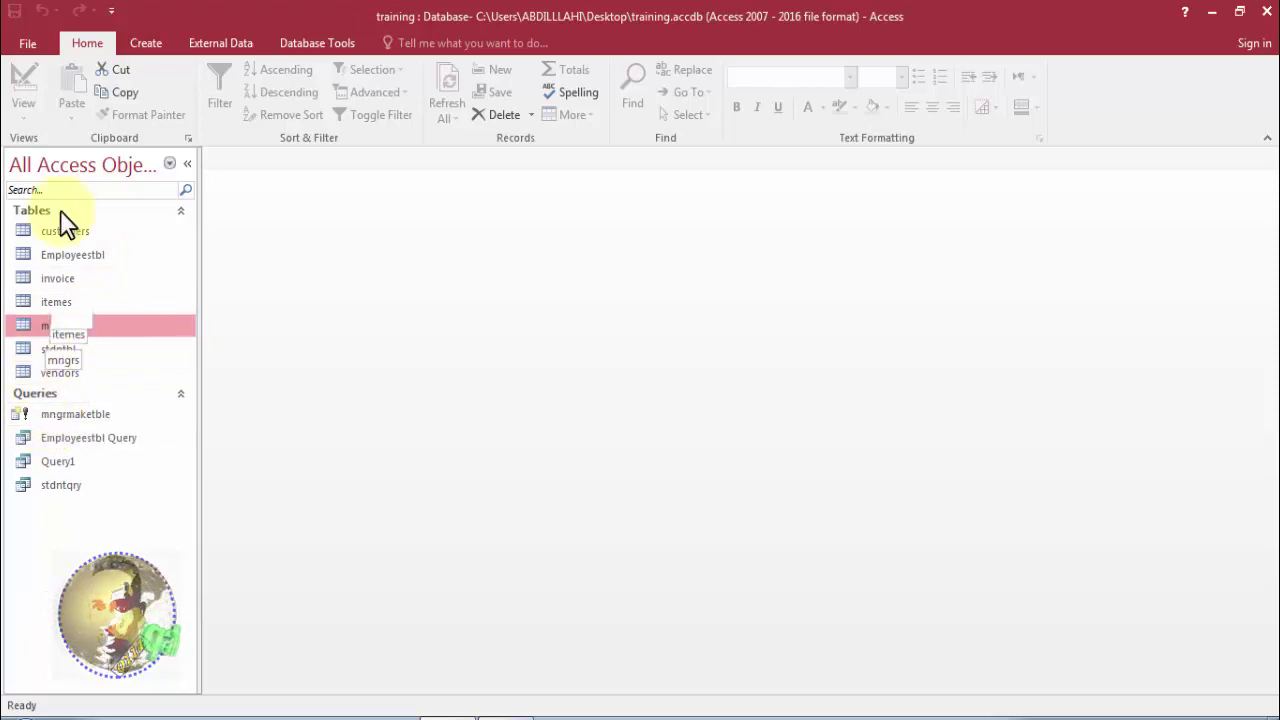
# Open the Employeestbl table and start a new record with ID 51 below the last employee.
pyautogui.click(148, 45)
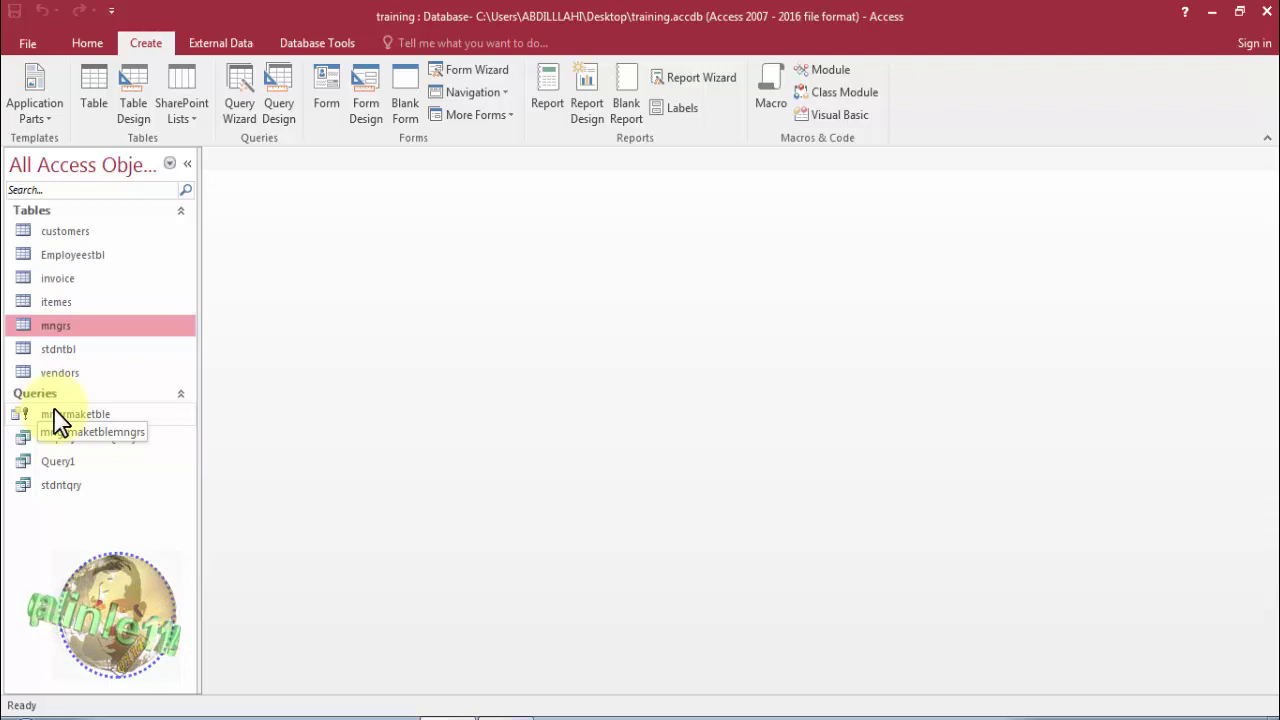
pyautogui.doubleClick(89, 254)
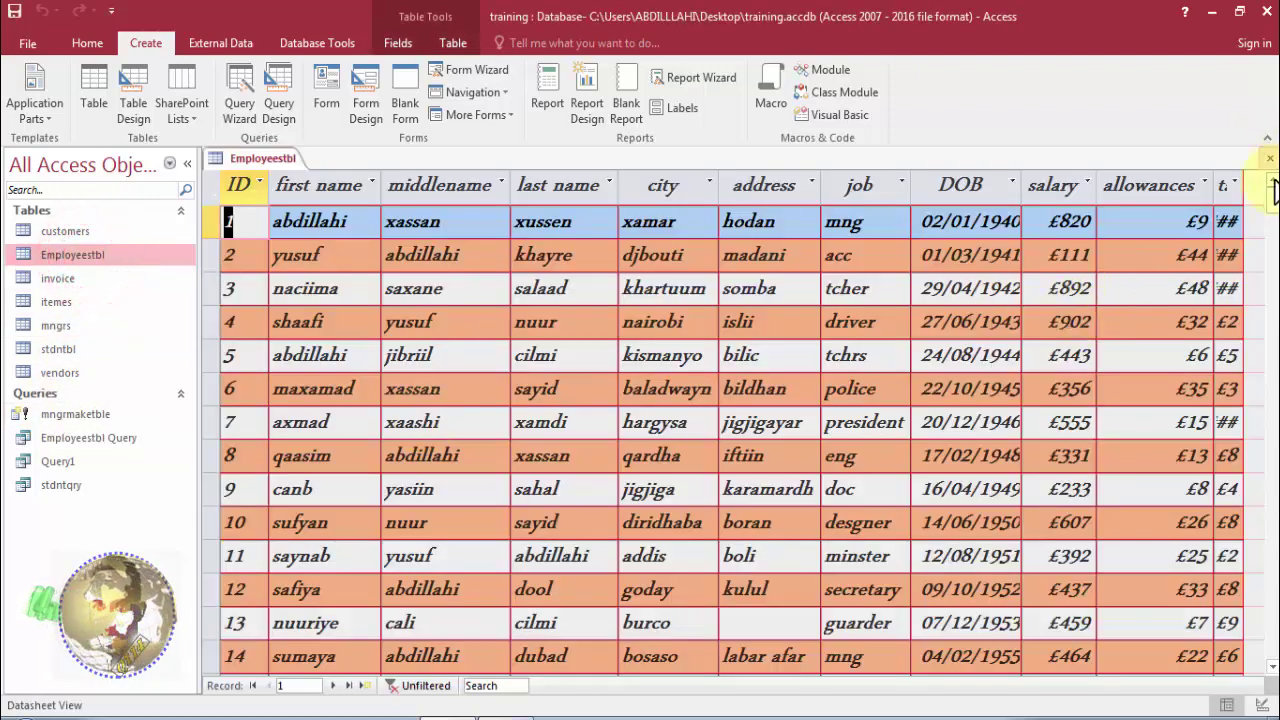
pyautogui.moveTo(1270, 205); pyautogui.dragTo(1271, 651)
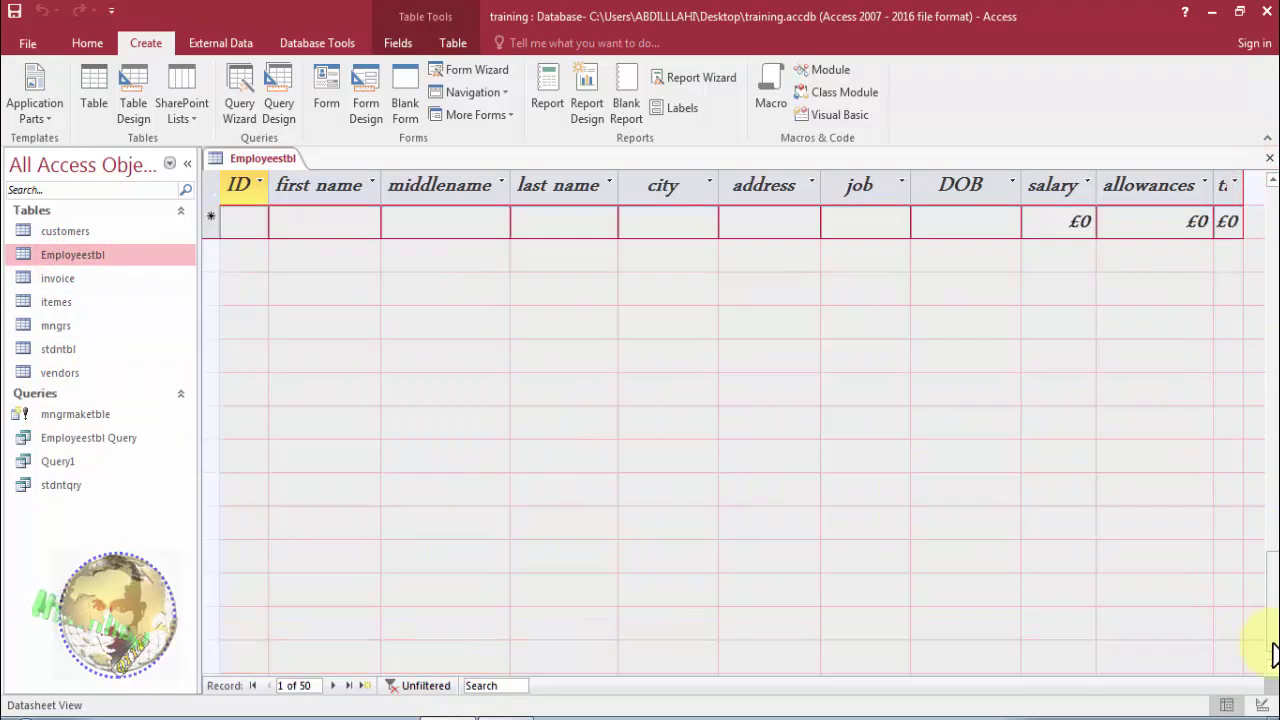
pyautogui.click(252, 227)
pyautogui.click(1272, 182)
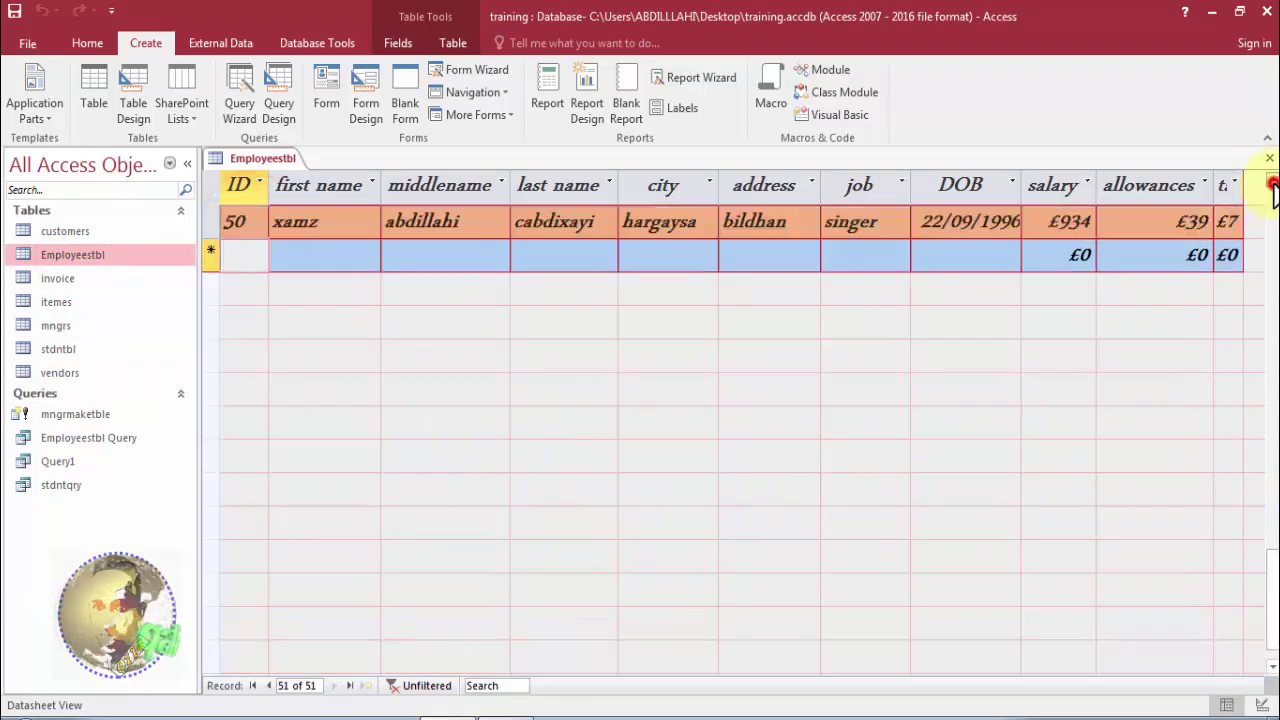
# Enter the new employee's first name and middle name in record 51 of Employeestbl.
pyautogui.click(300, 262)
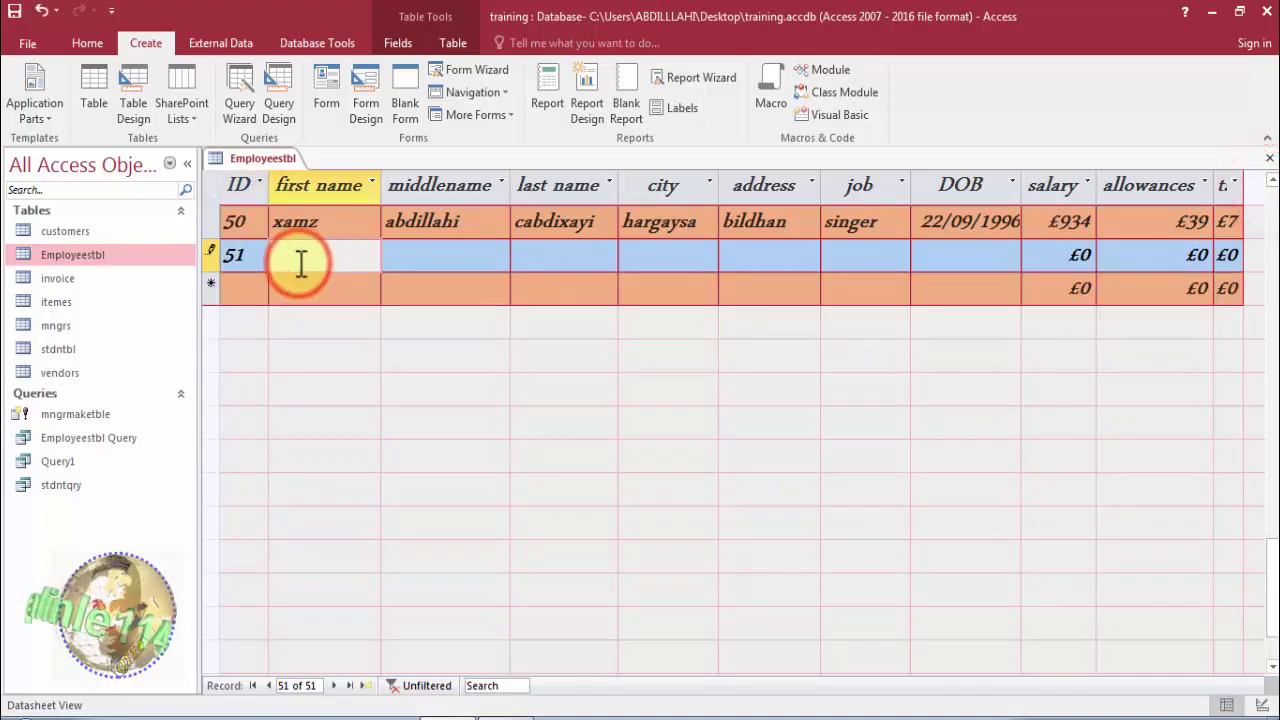
pyautogui.write('fatima')
pyautogui.click(426, 253)
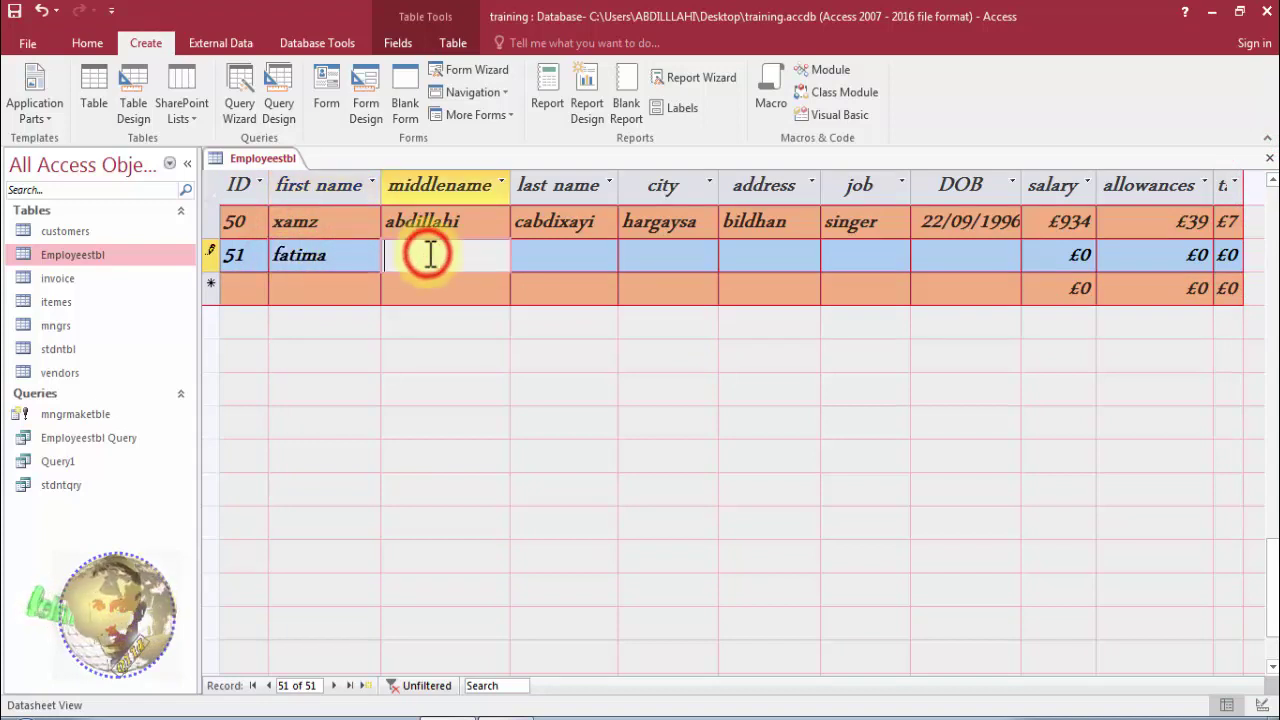
pyautogui.write('ahmed')
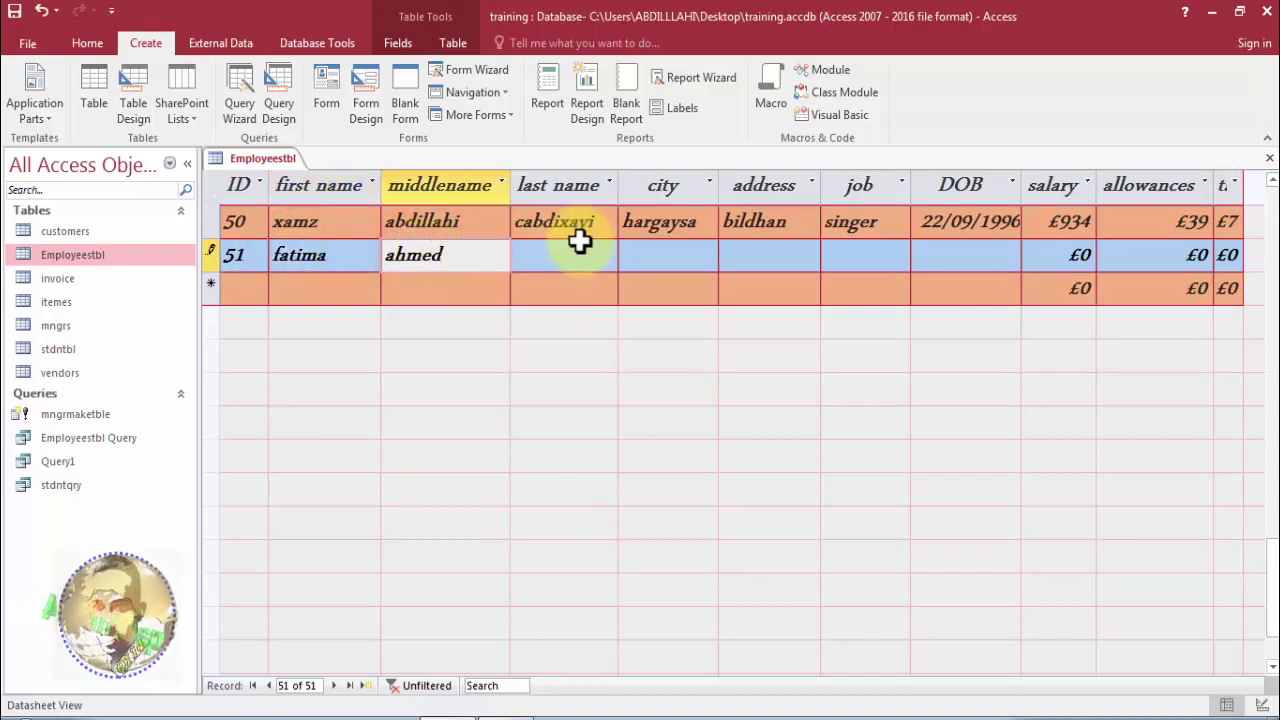
# Set record 51's city to raaso and job to mng, leaving the address blank, and close the Employeestbl table.
pyautogui.click(661, 257)
pyautogui.write('raaso')
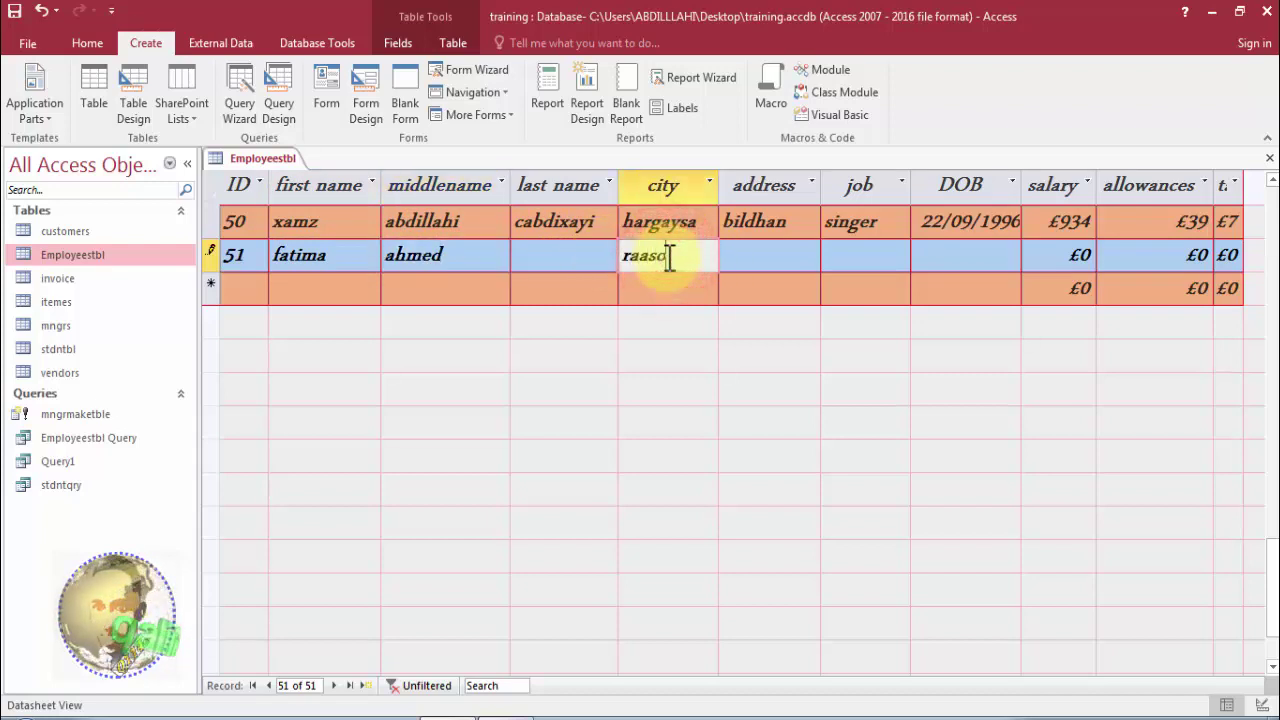
pyautogui.click(750, 256)
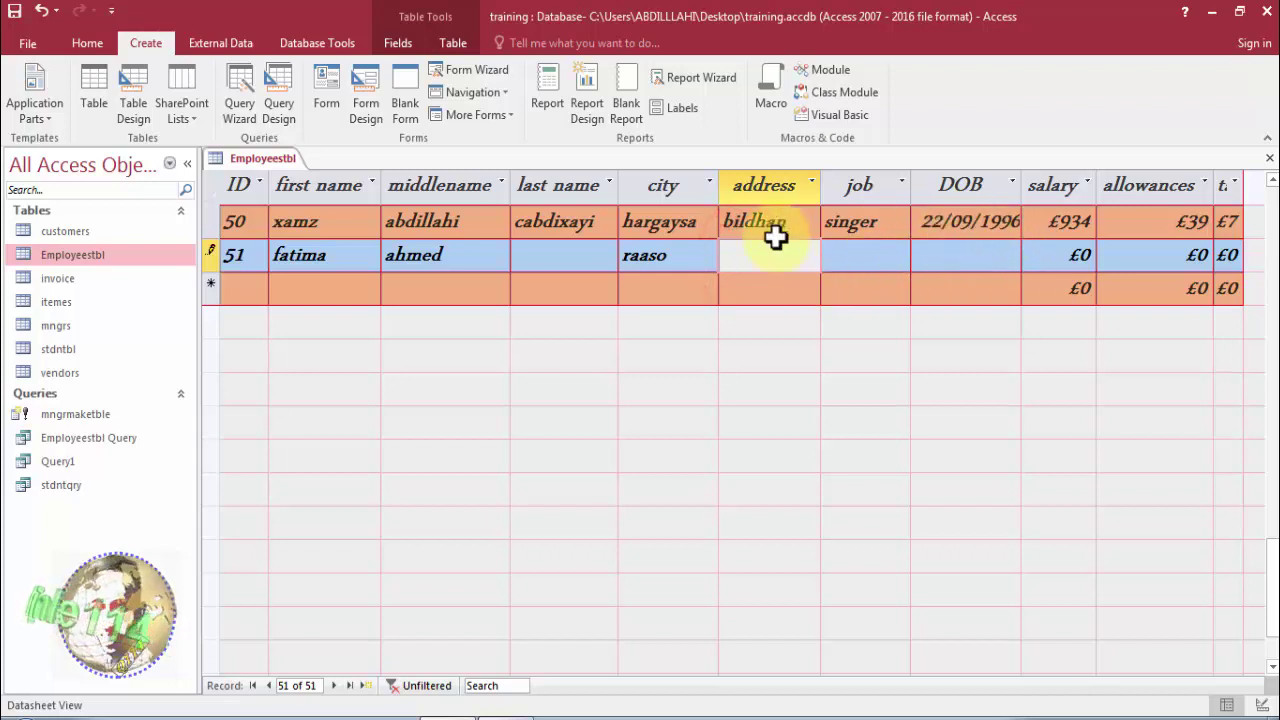
pyautogui.click(875, 263)
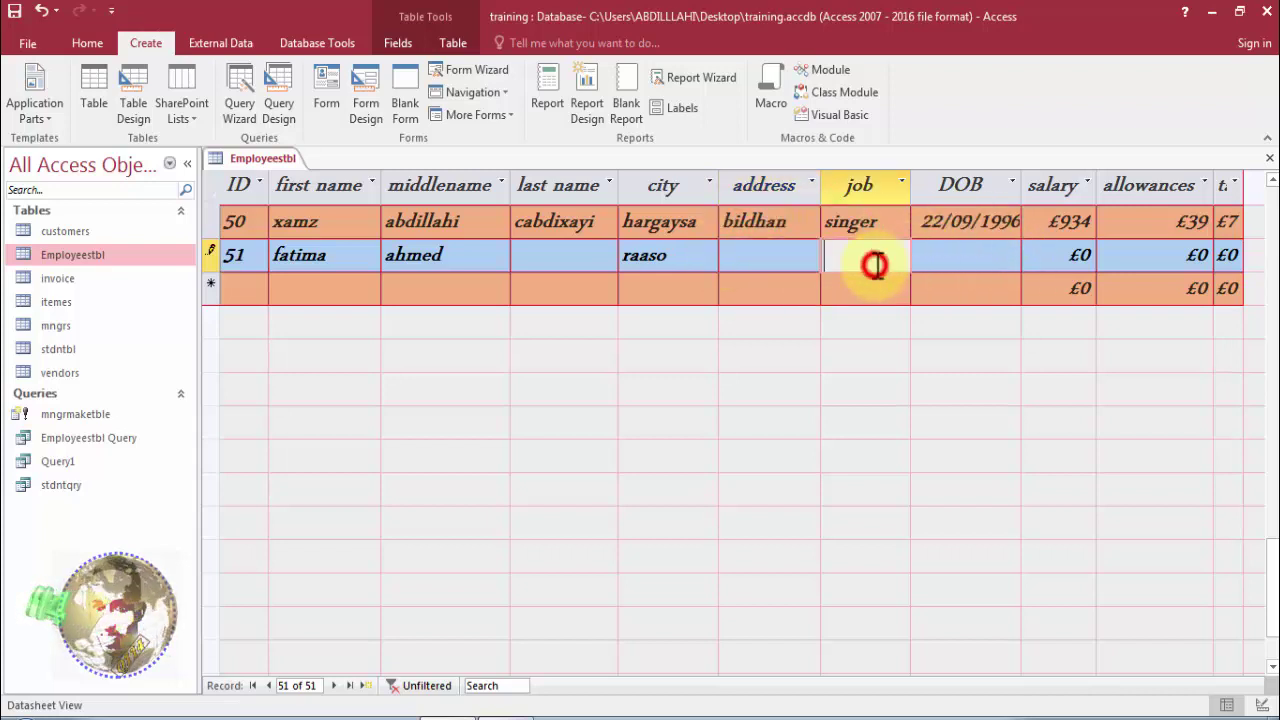
pyautogui.write('mng')
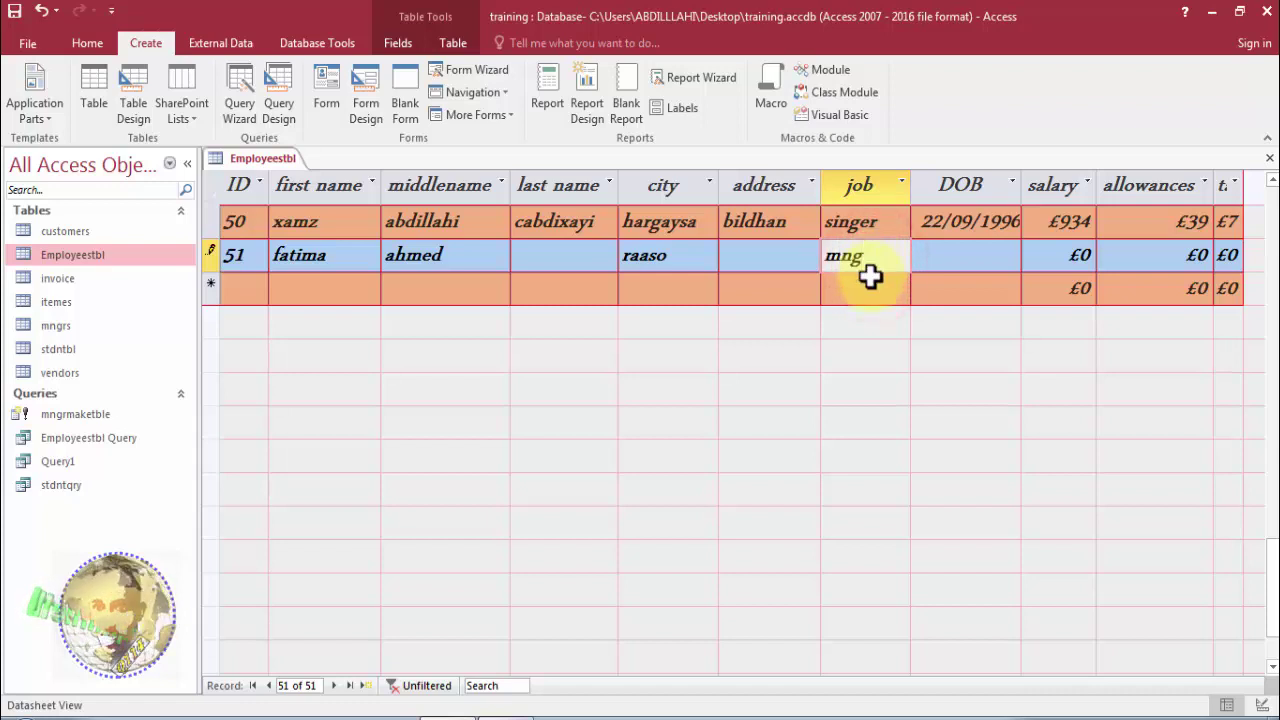
pyautogui.click(872, 283)
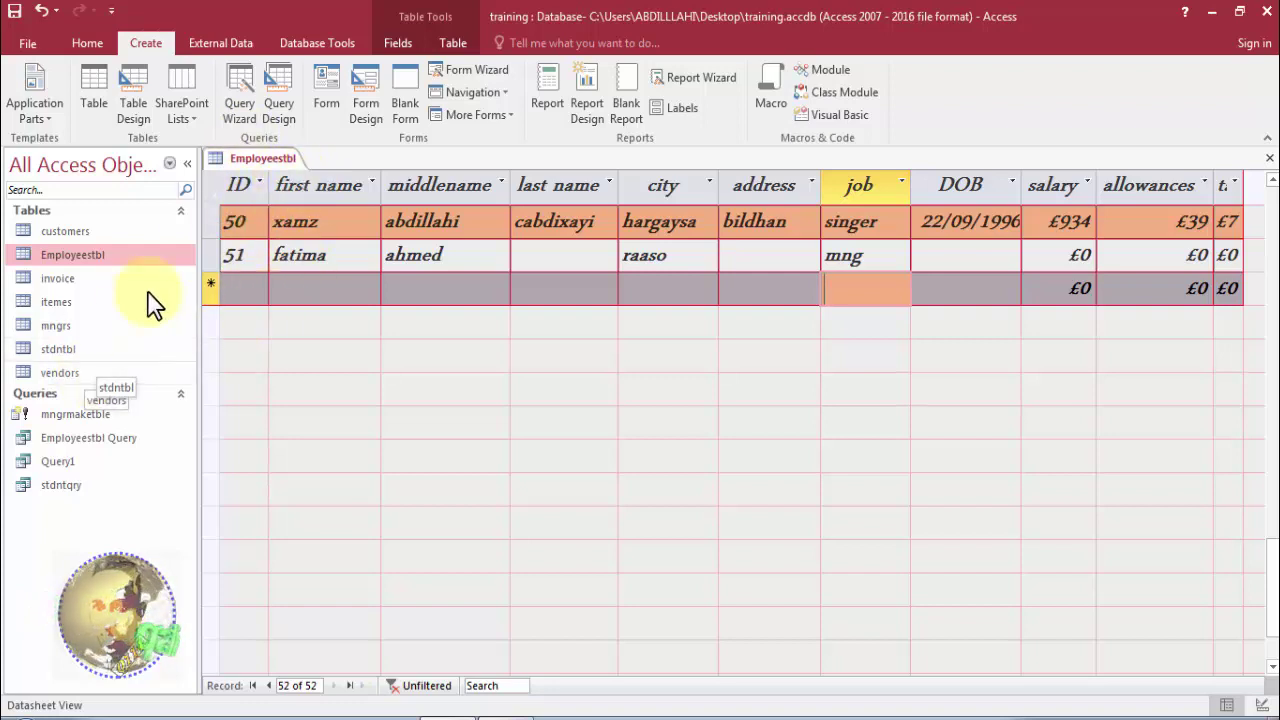
pyautogui.rightClick(242, 157)
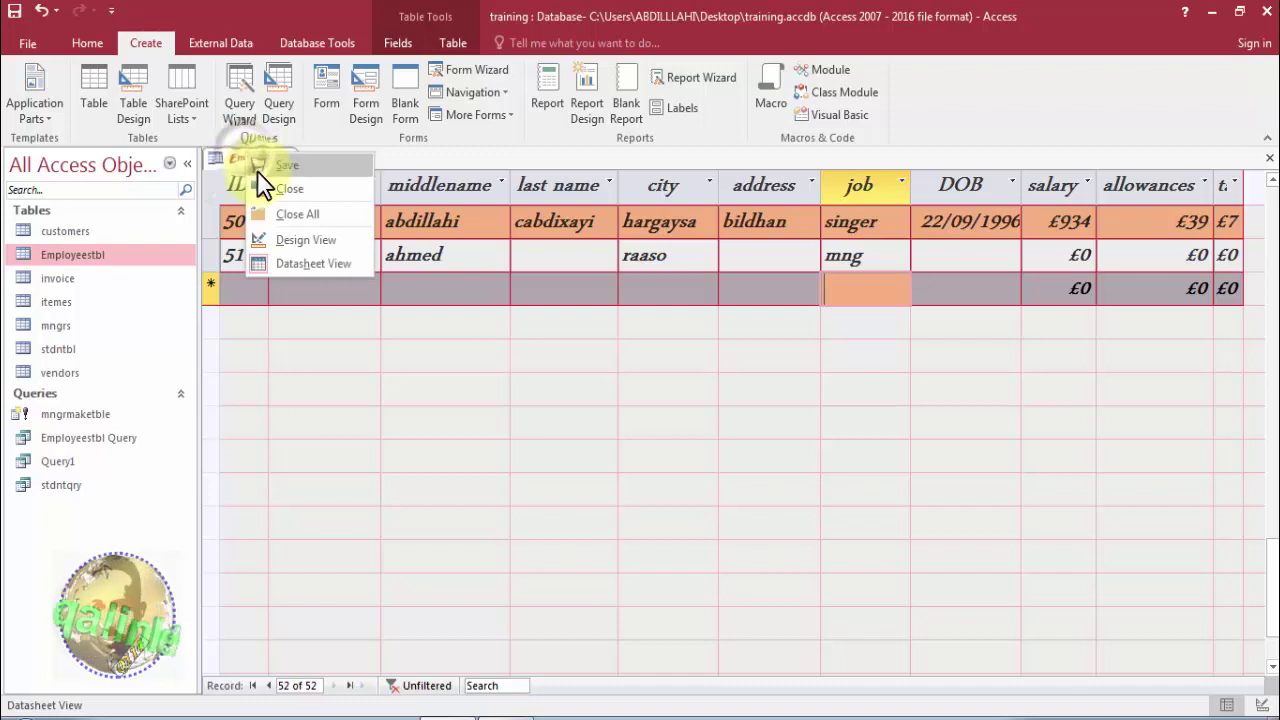
pyautogui.click(268, 188)
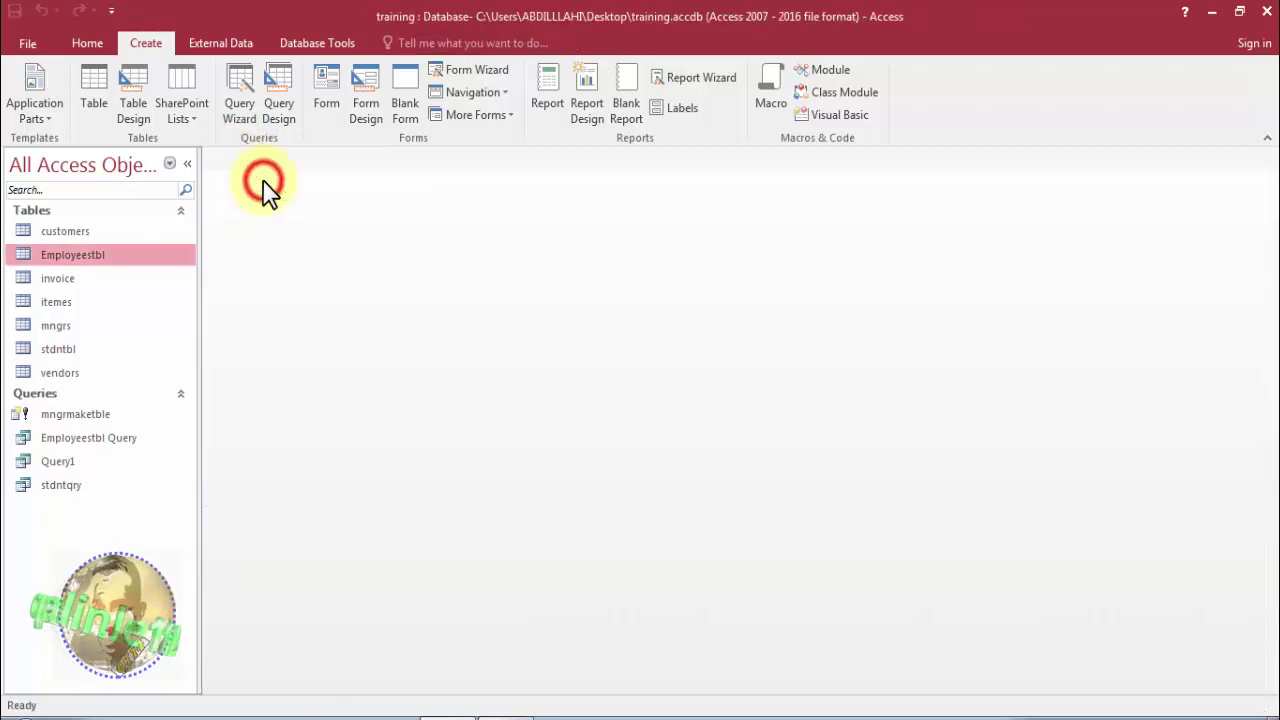
# Open the mngrs table to check whether the new manager is included, and close it.
pyautogui.doubleClick(94, 323)
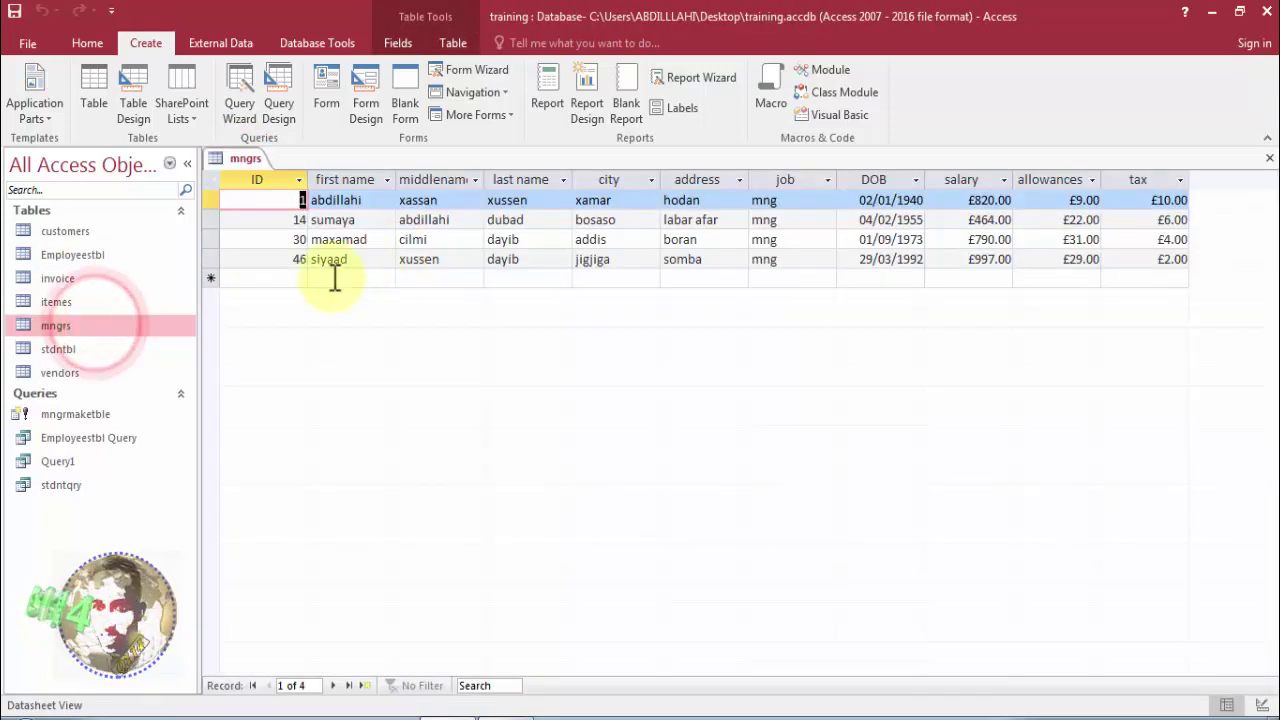
pyautogui.click(342, 278)
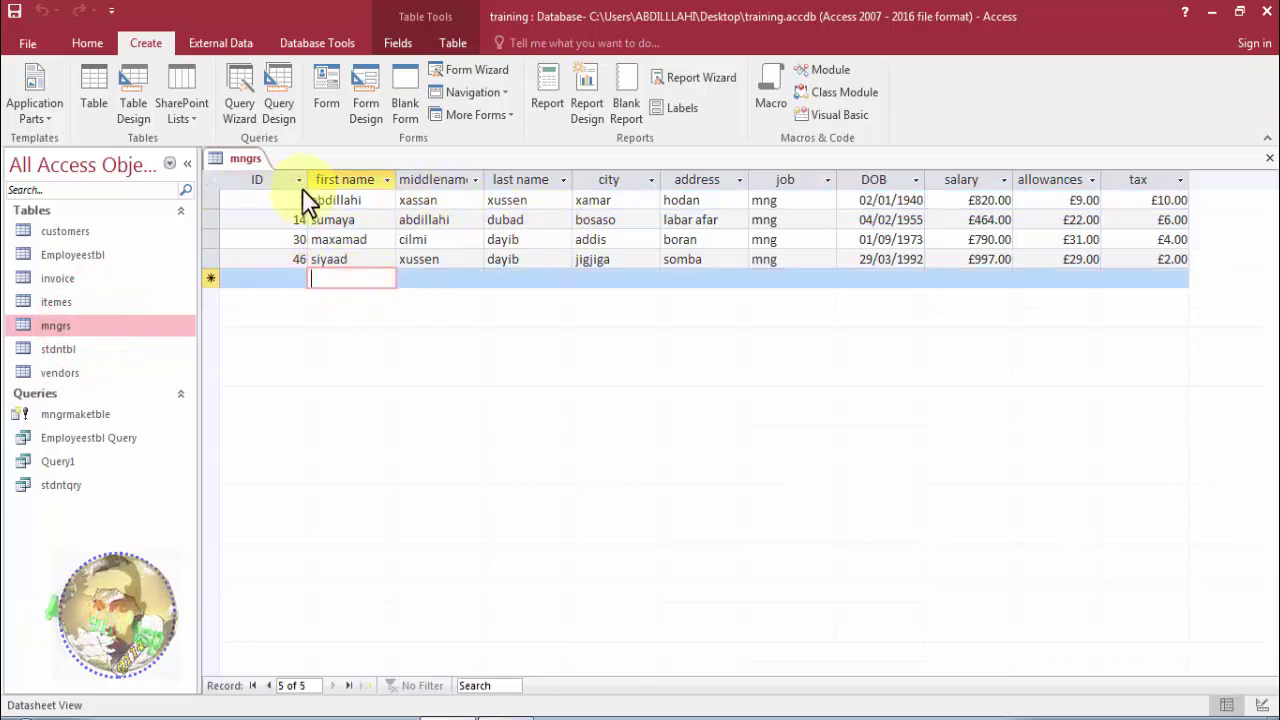
pyautogui.rightClick(253, 165)
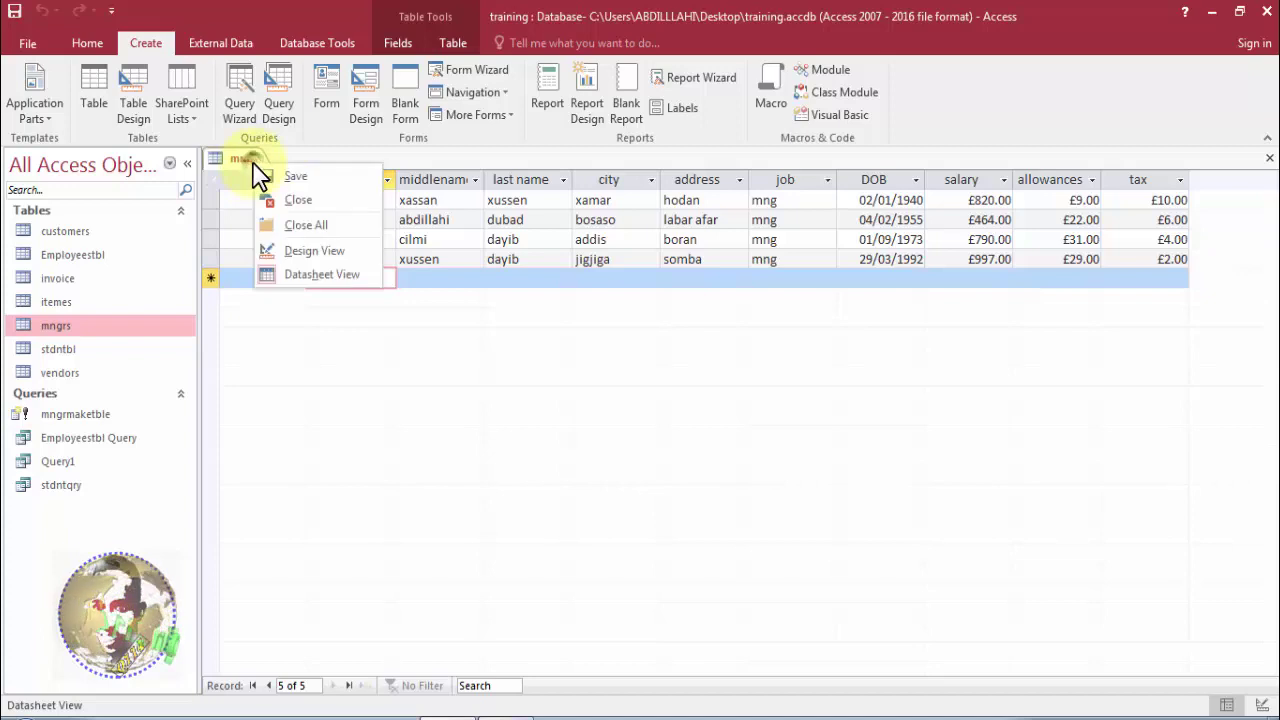
pyautogui.click(266, 196)
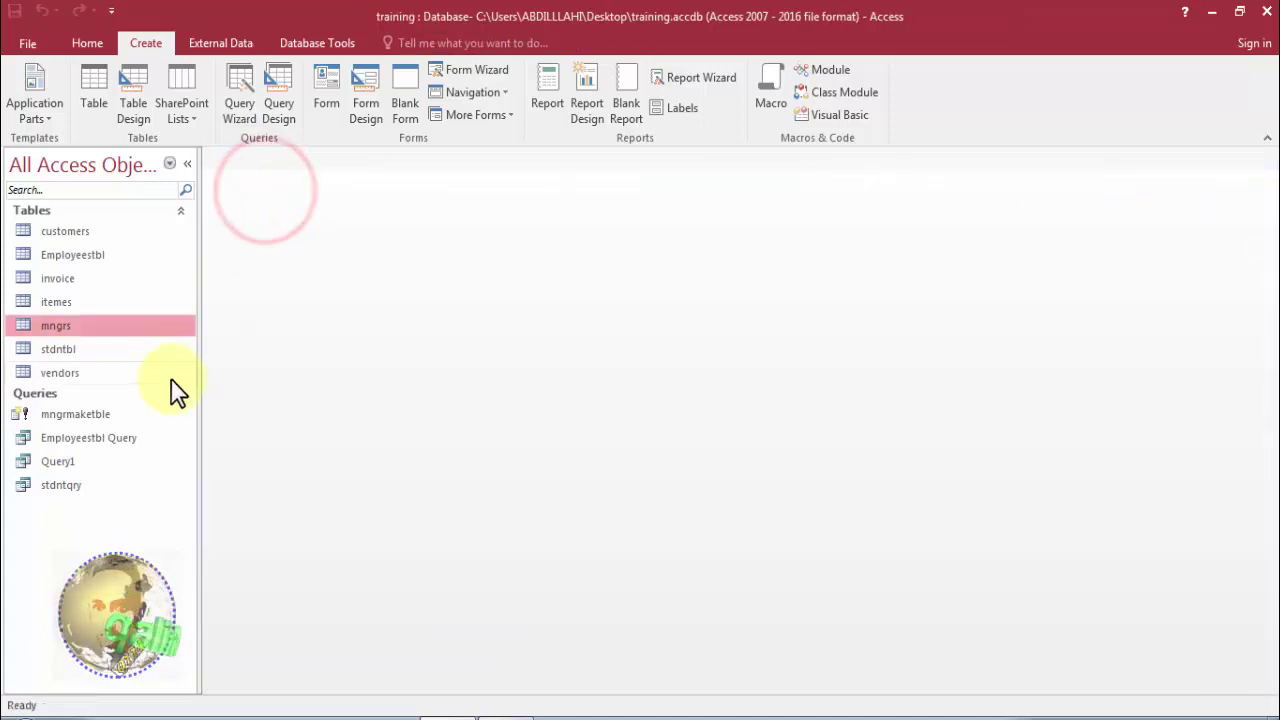
# Run the saved mngrmaketble query, agreeing to replace the existing mngrs table and paste the selected rows.
pyautogui.doubleClick(130, 414)
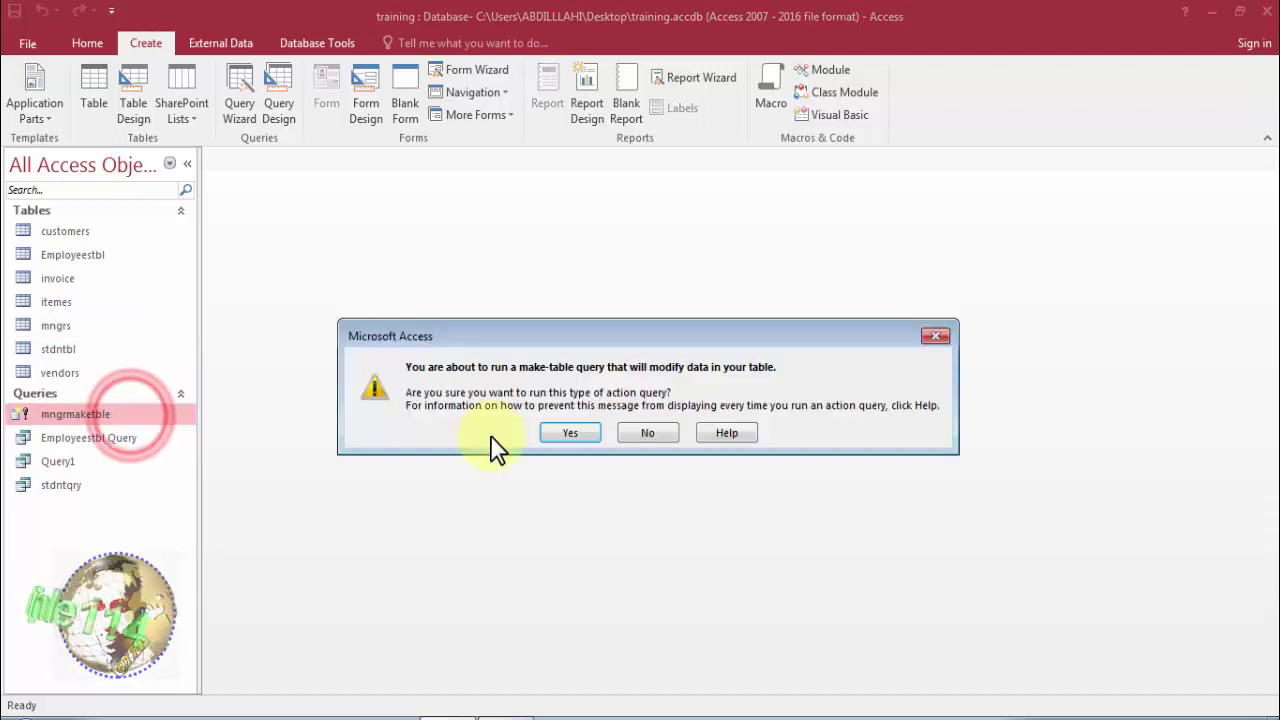
pyautogui.click(572, 435)
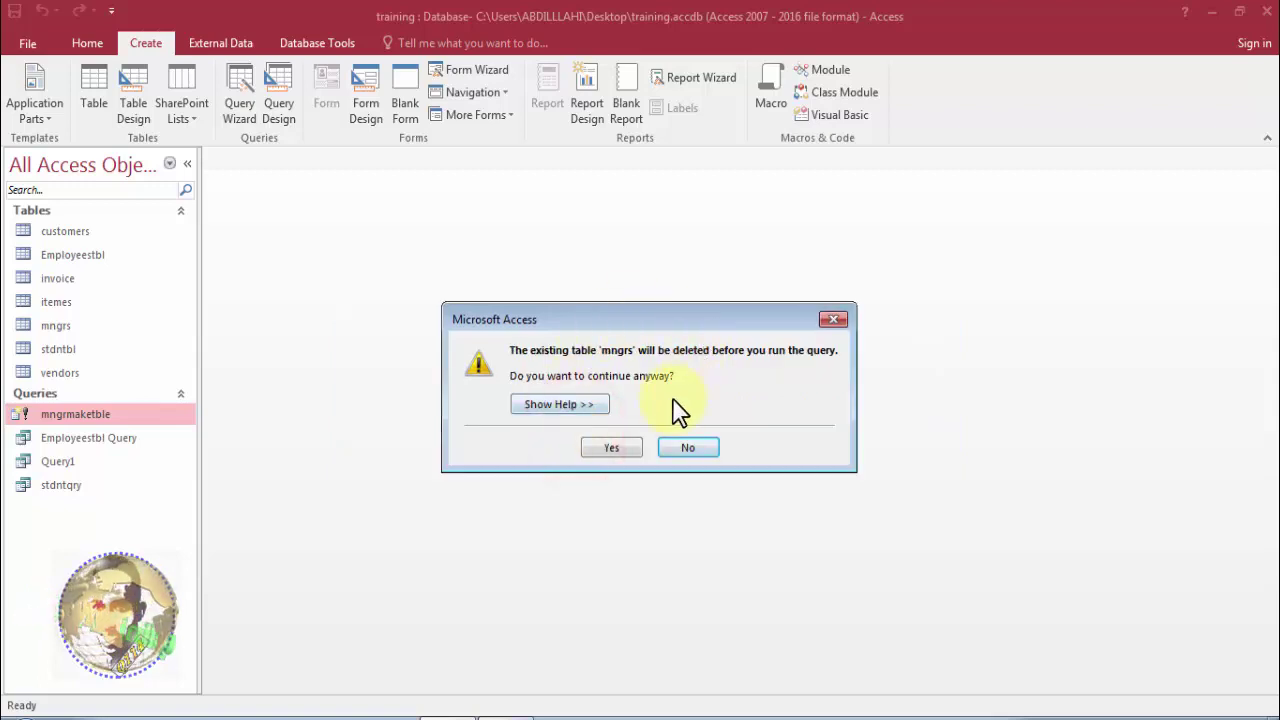
pyautogui.click(621, 450)
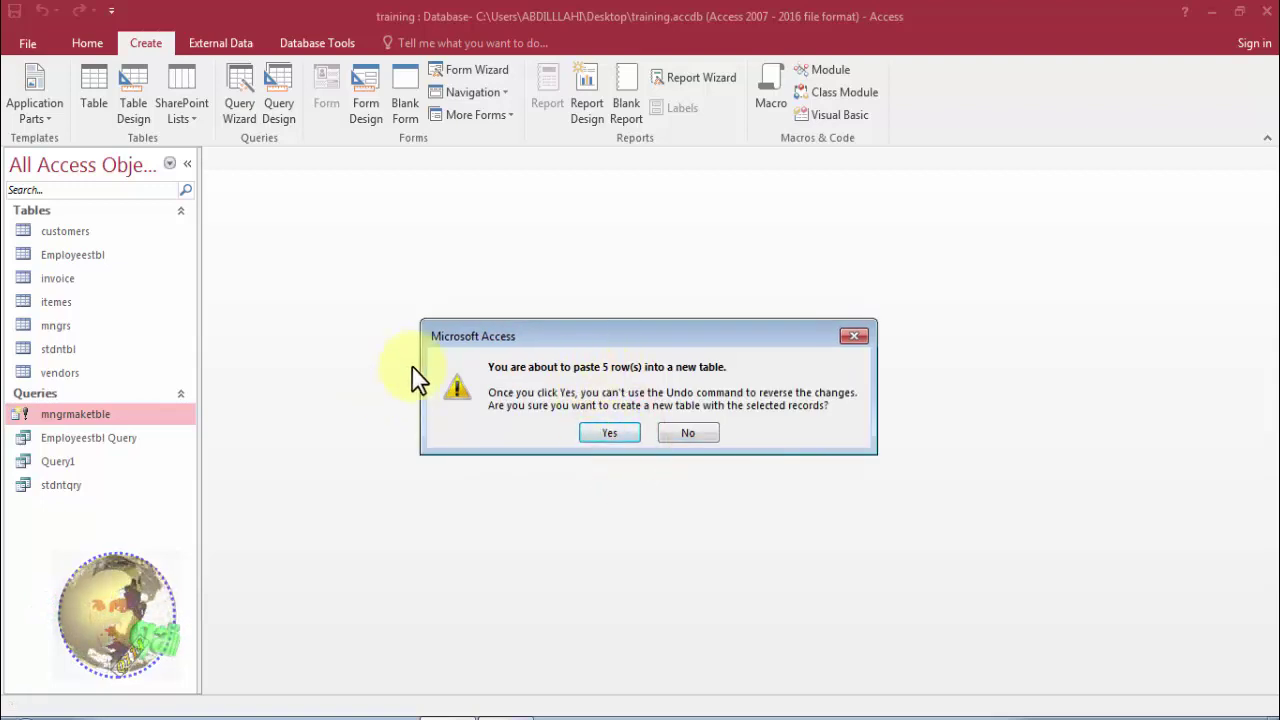
pyautogui.click(611, 434)
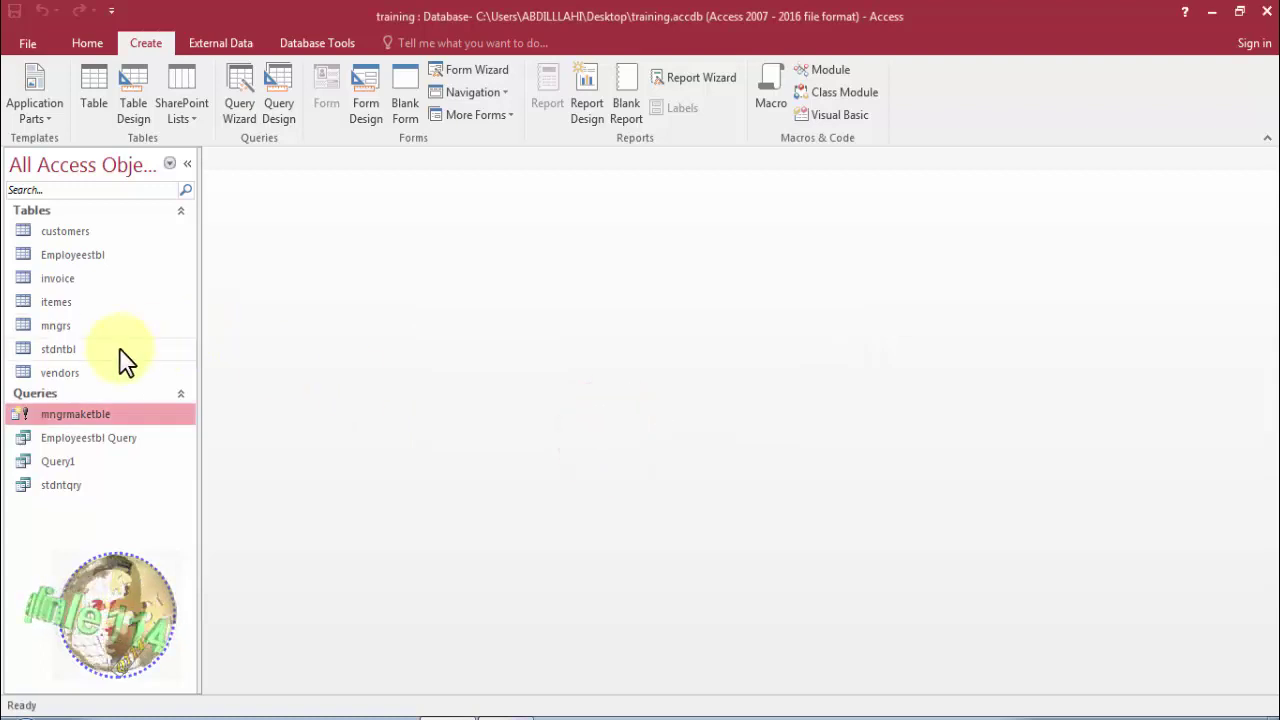
# Reopen the rebuilt mngrs table, check the first name and job of record 51, and close it.
pyautogui.doubleClick(95, 328)
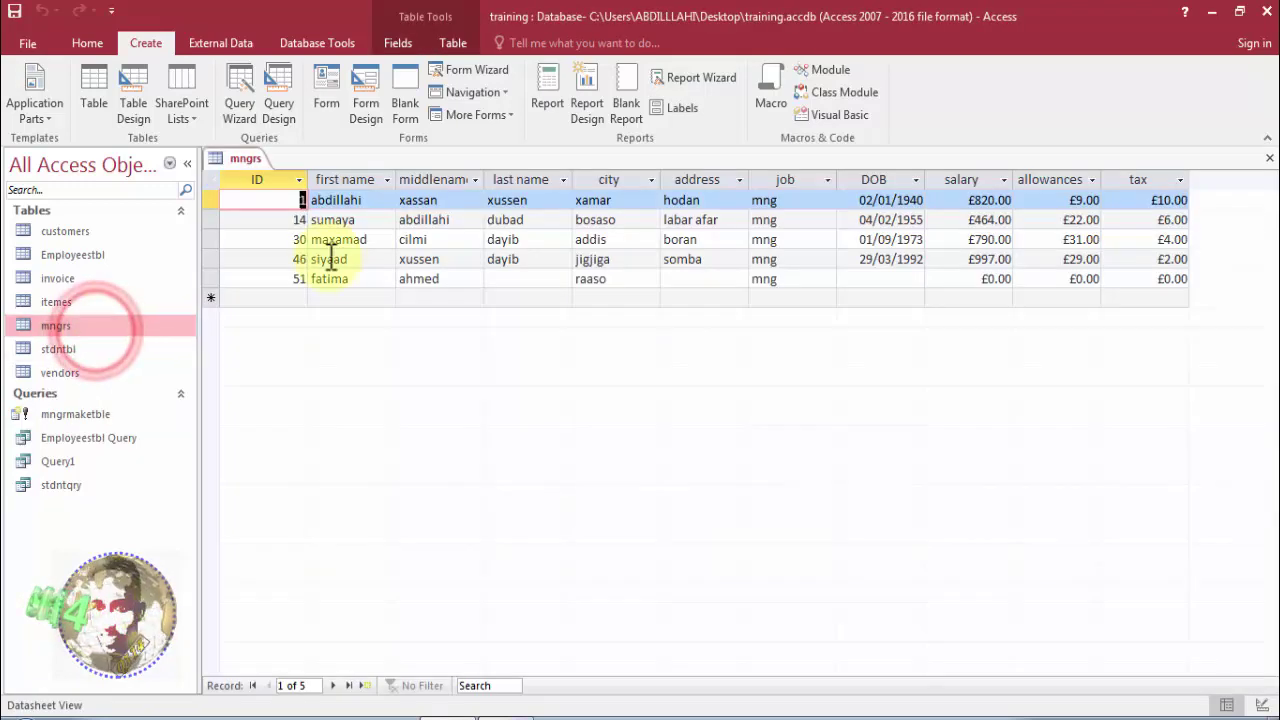
pyautogui.click(326, 281)
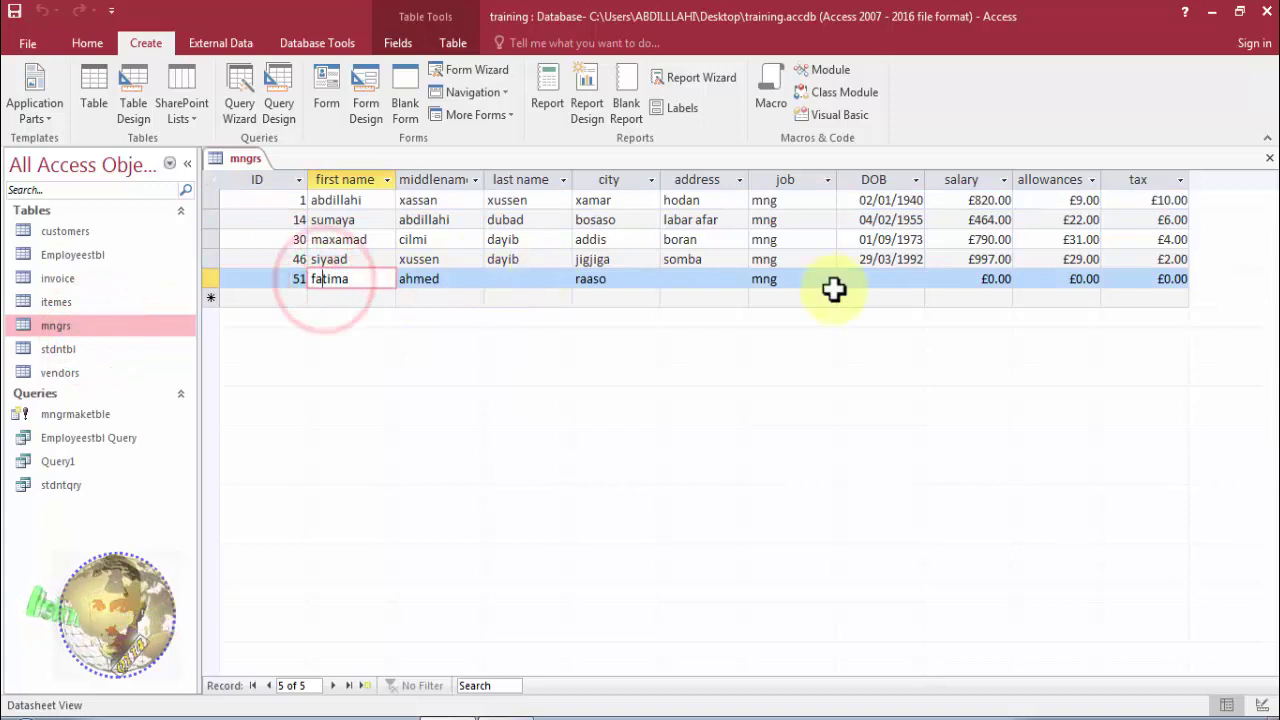
pyautogui.click(792, 284)
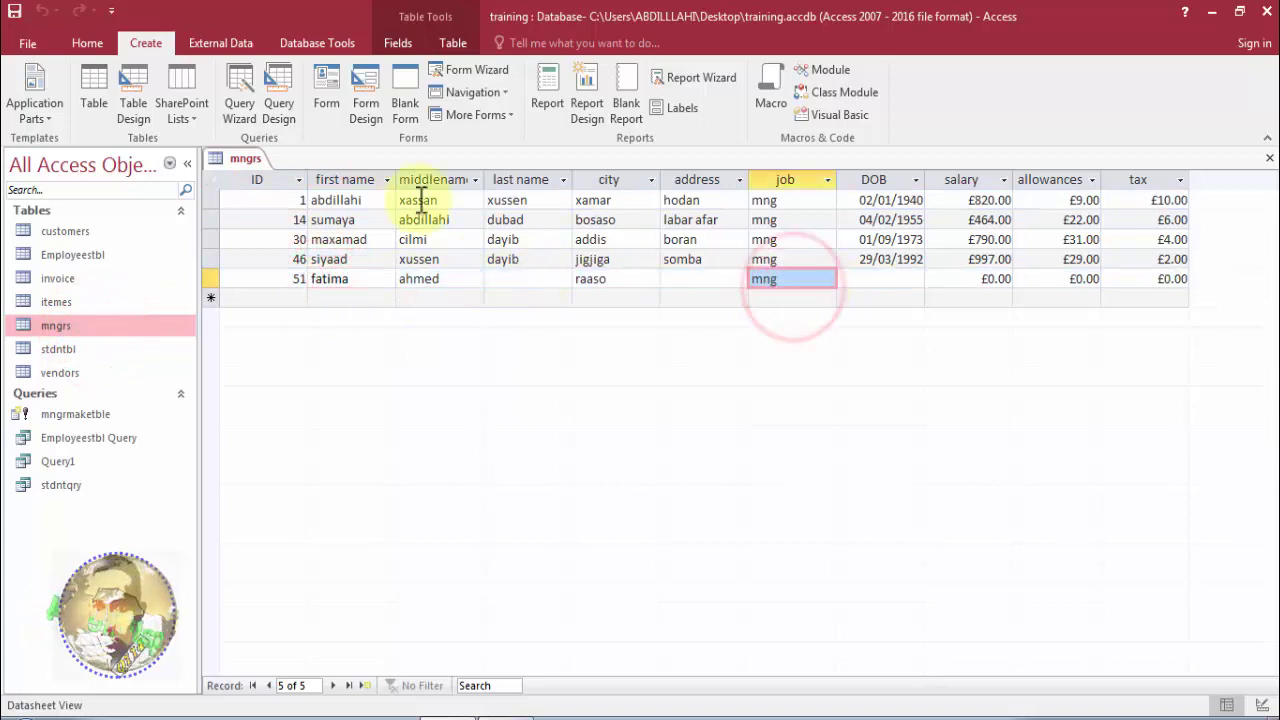
pyautogui.rightClick(234, 163)
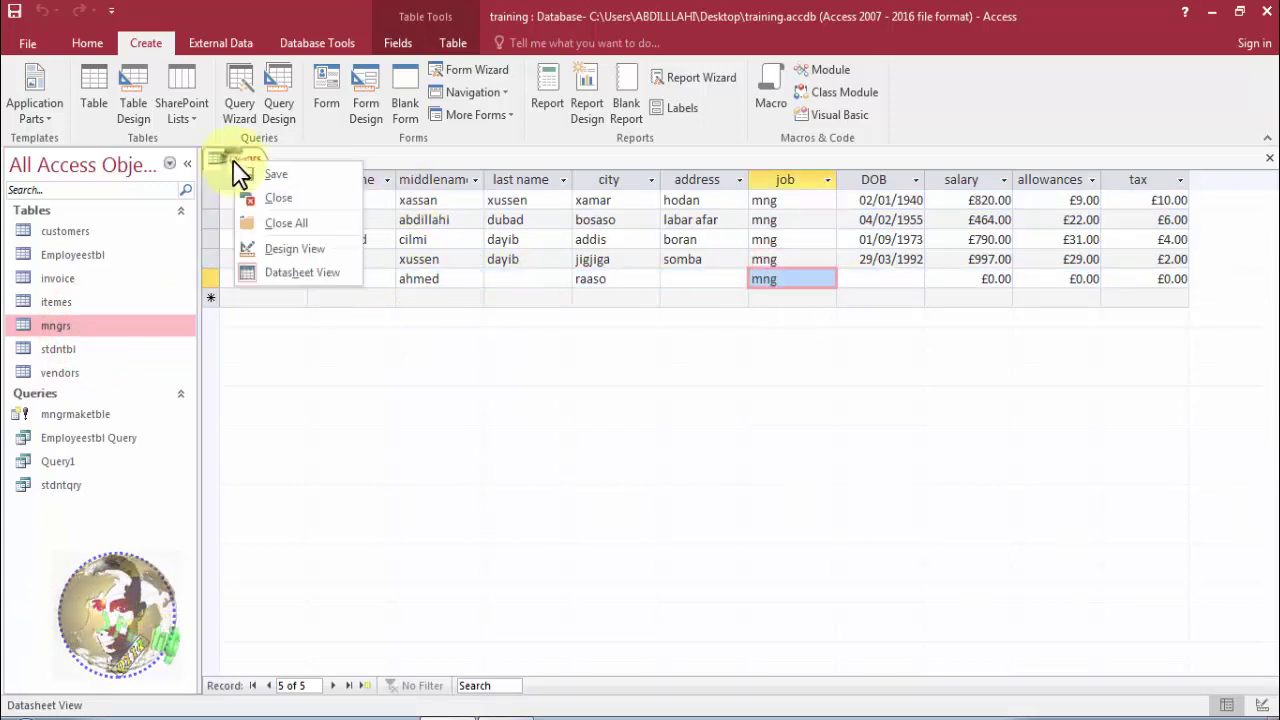
pyautogui.click(249, 194)
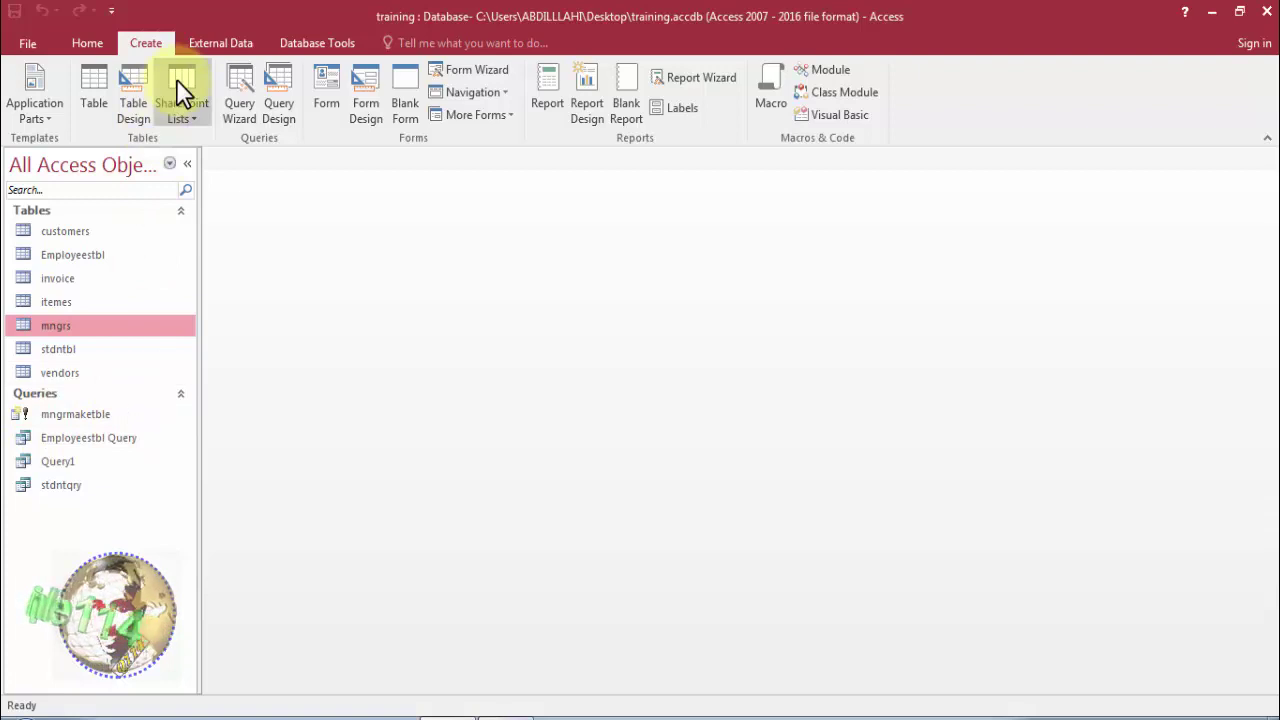
# Create a new query in design view without adding any tables to it.
pyautogui.click(274, 128)
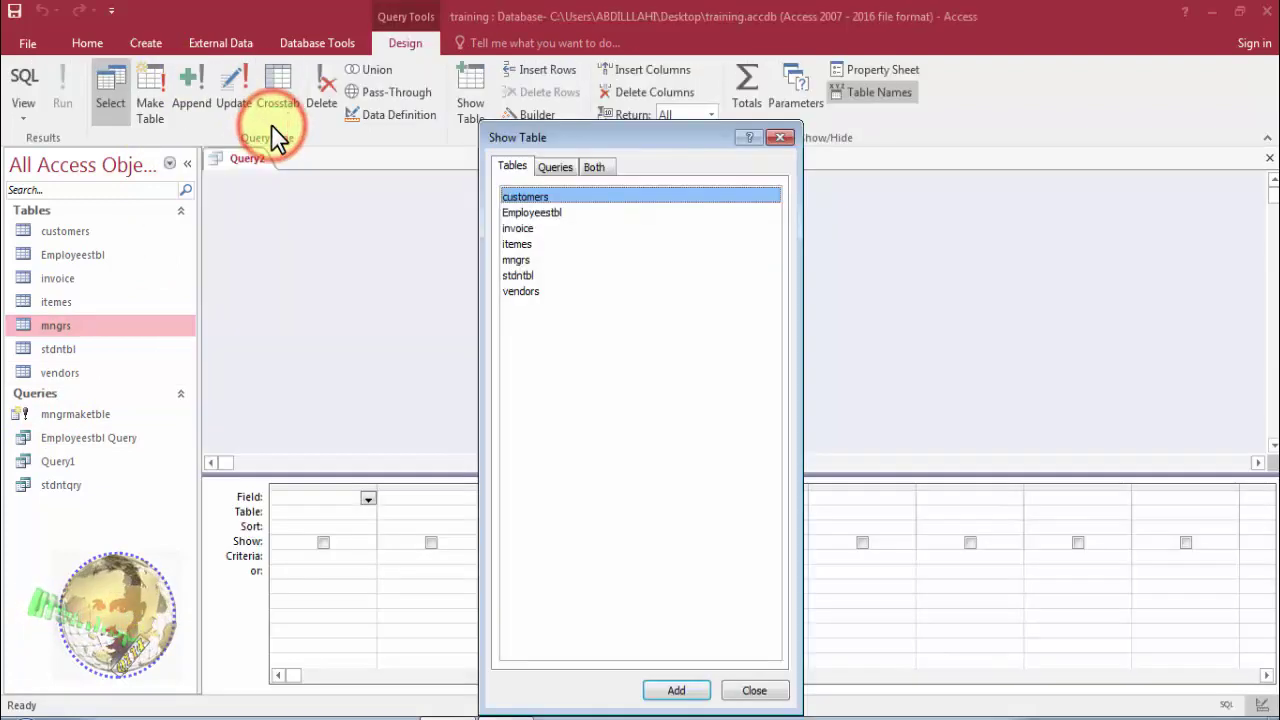
pyautogui.moveTo(522, 141); pyautogui.dragTo(662, 123)
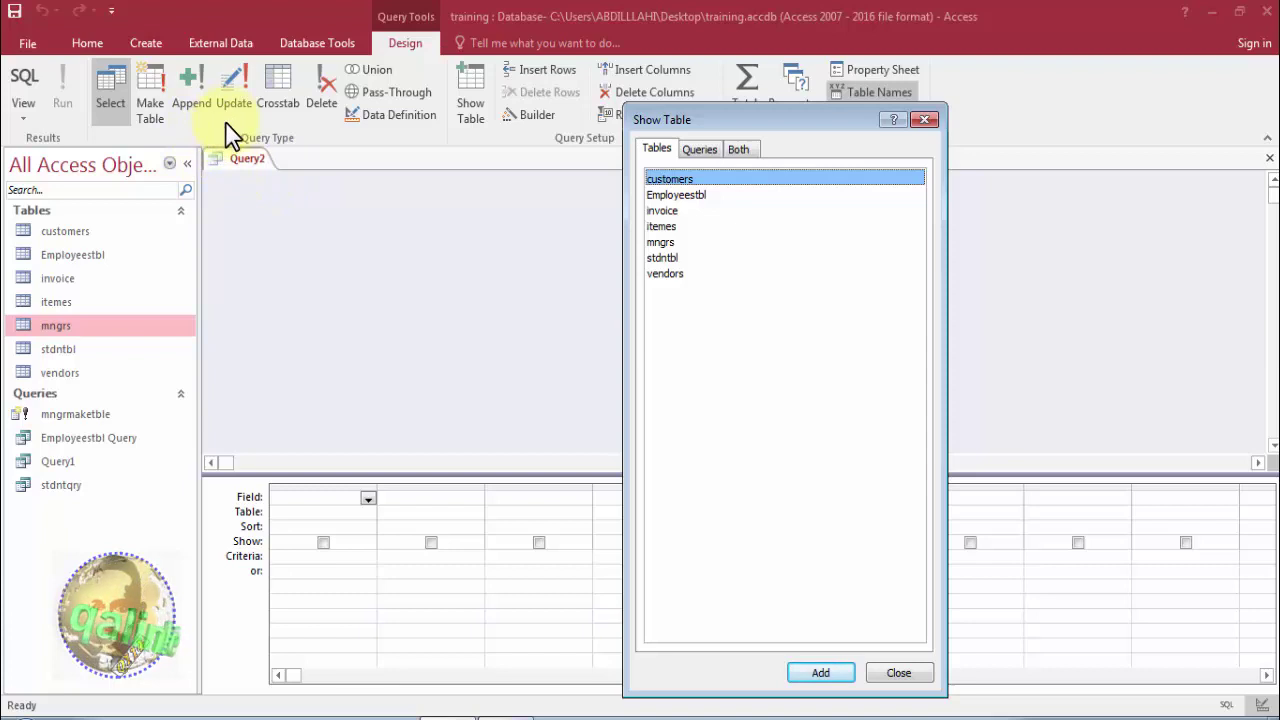
pyautogui.click(924, 121)
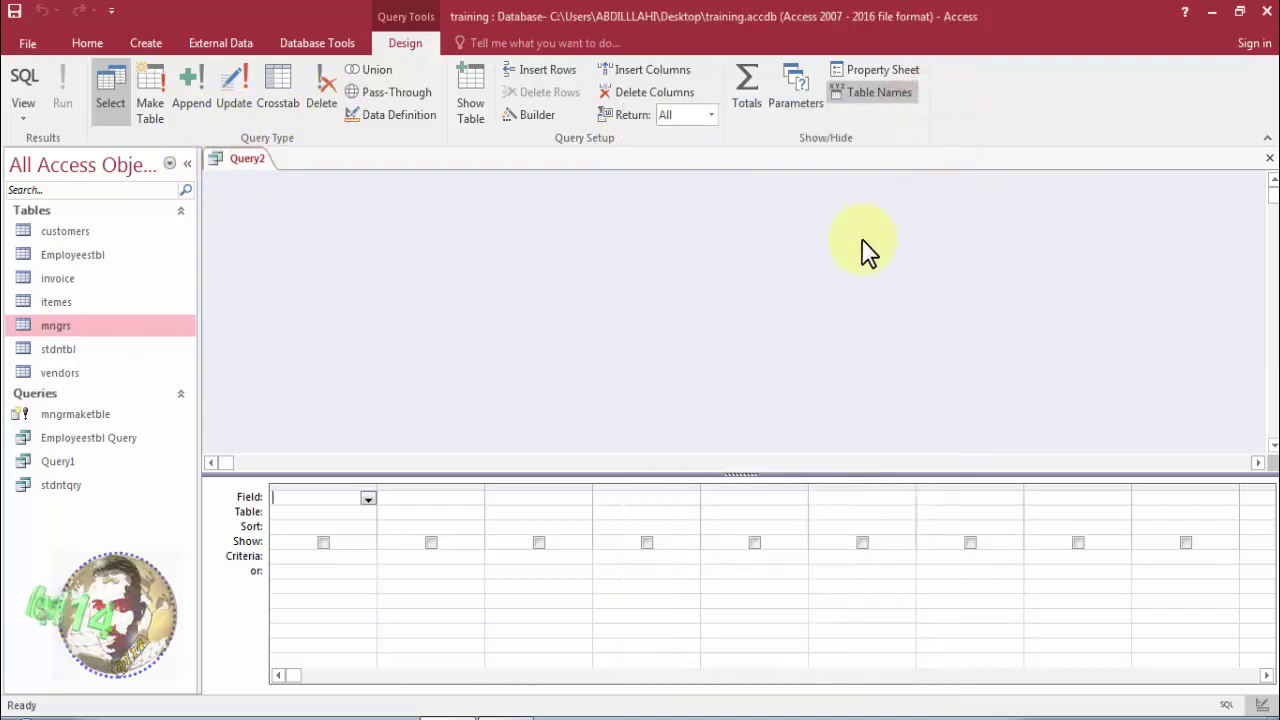